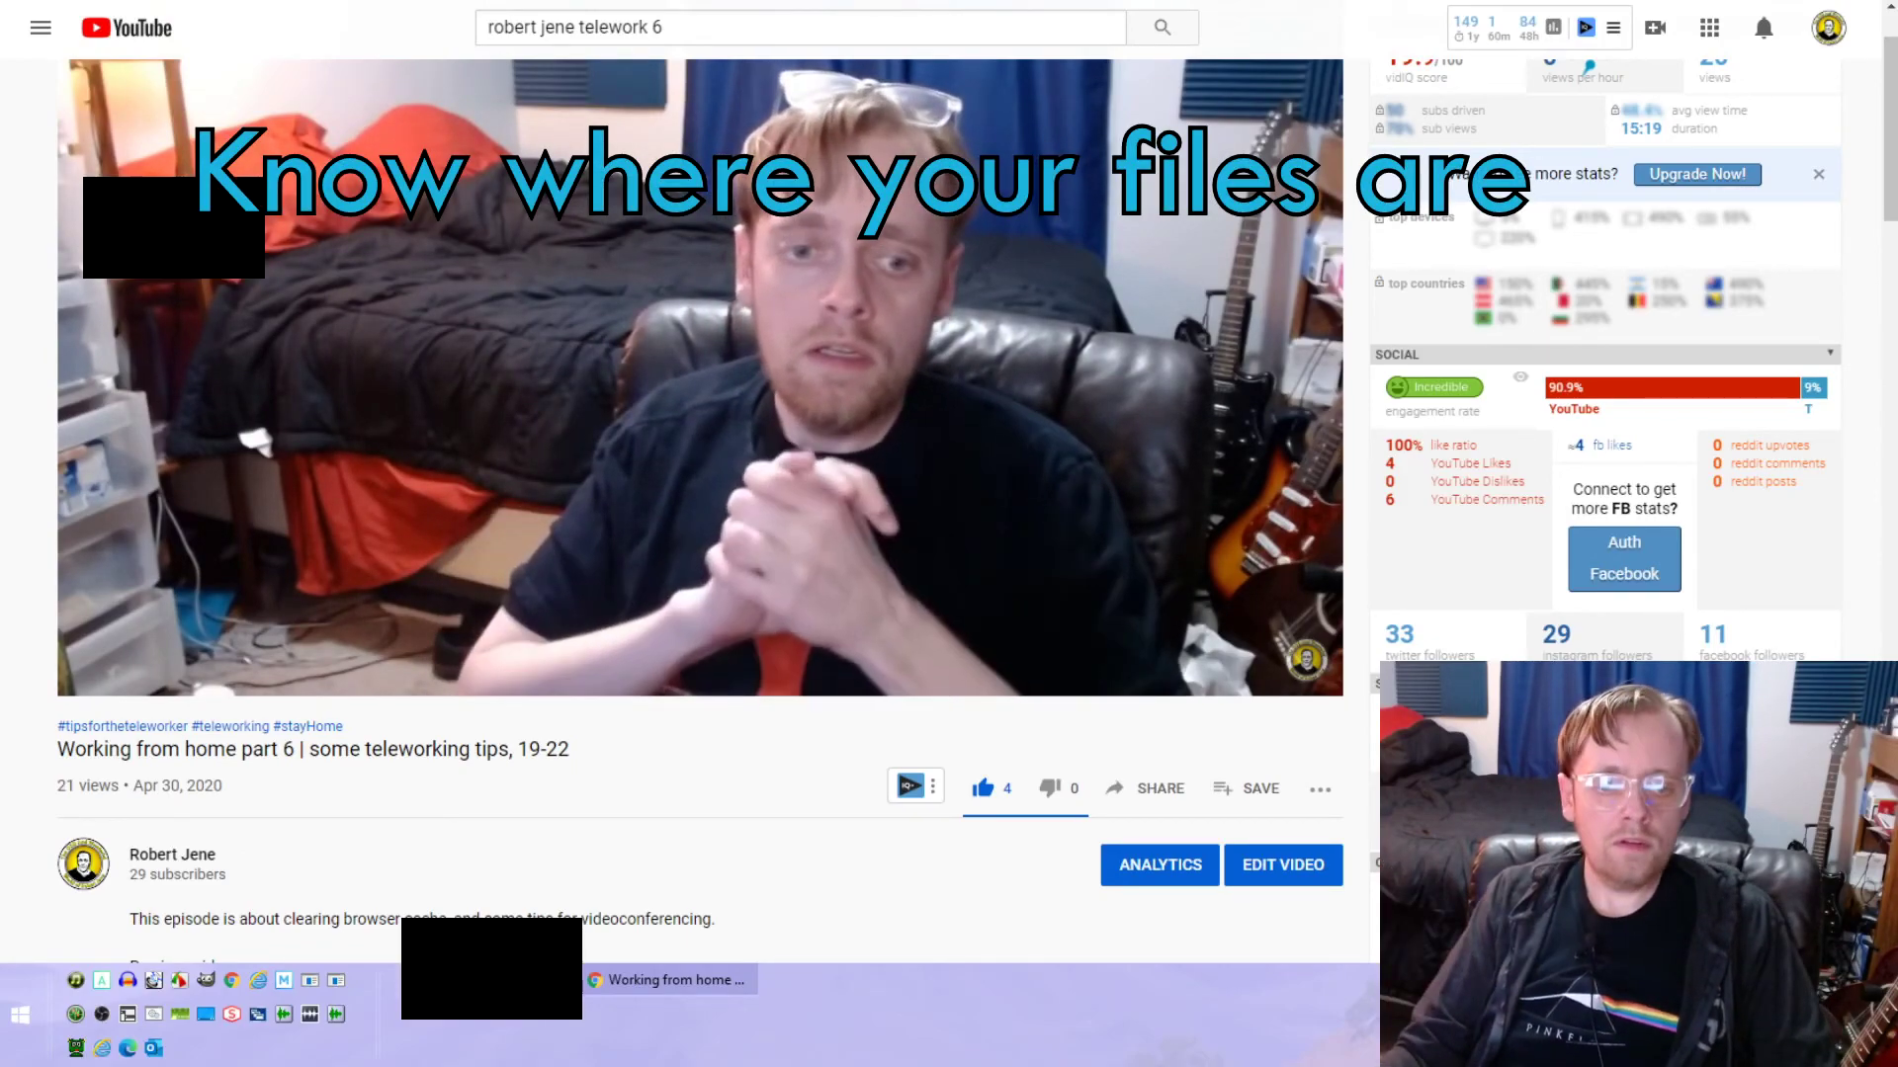
- Switch to Outlook and bring up the Save As dialog for the logo message's PNG attachment
left_click(481, 979)
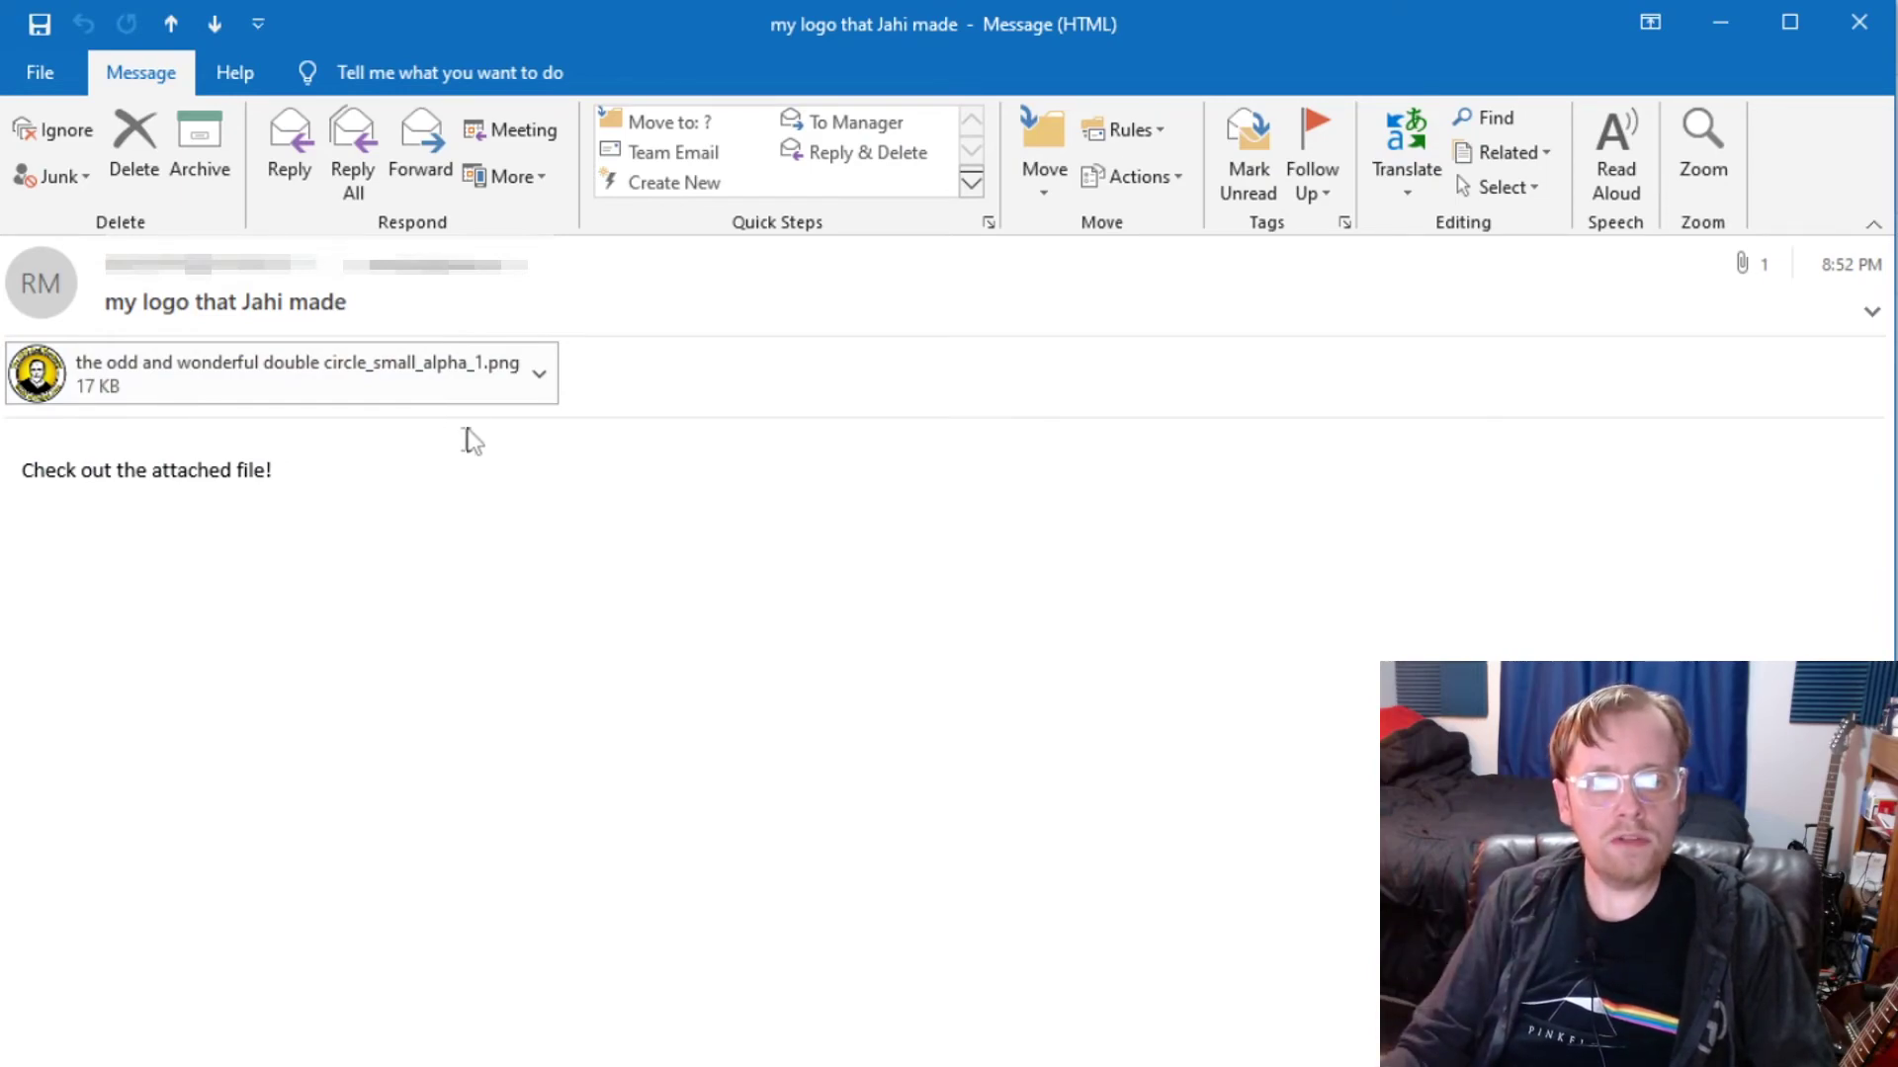
left_click(540, 375)
left_click(694, 509)
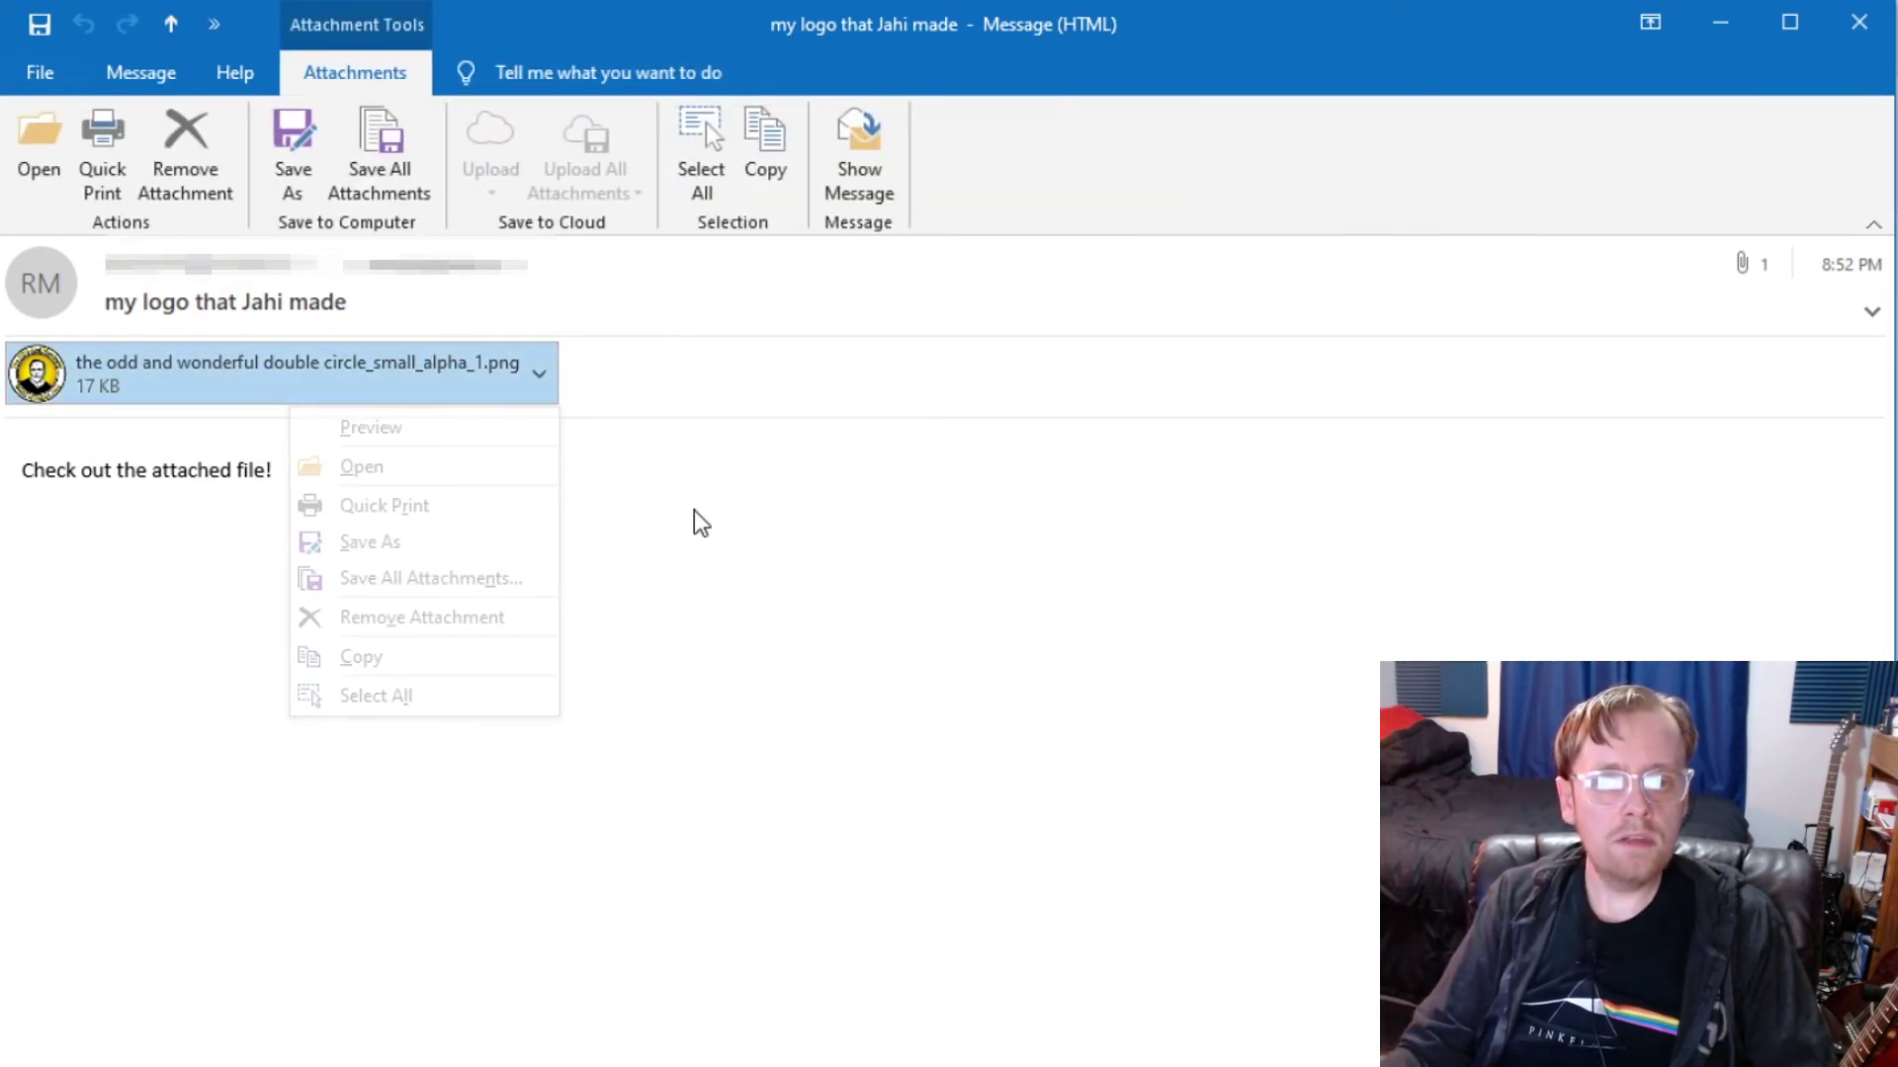
left_click(539, 374)
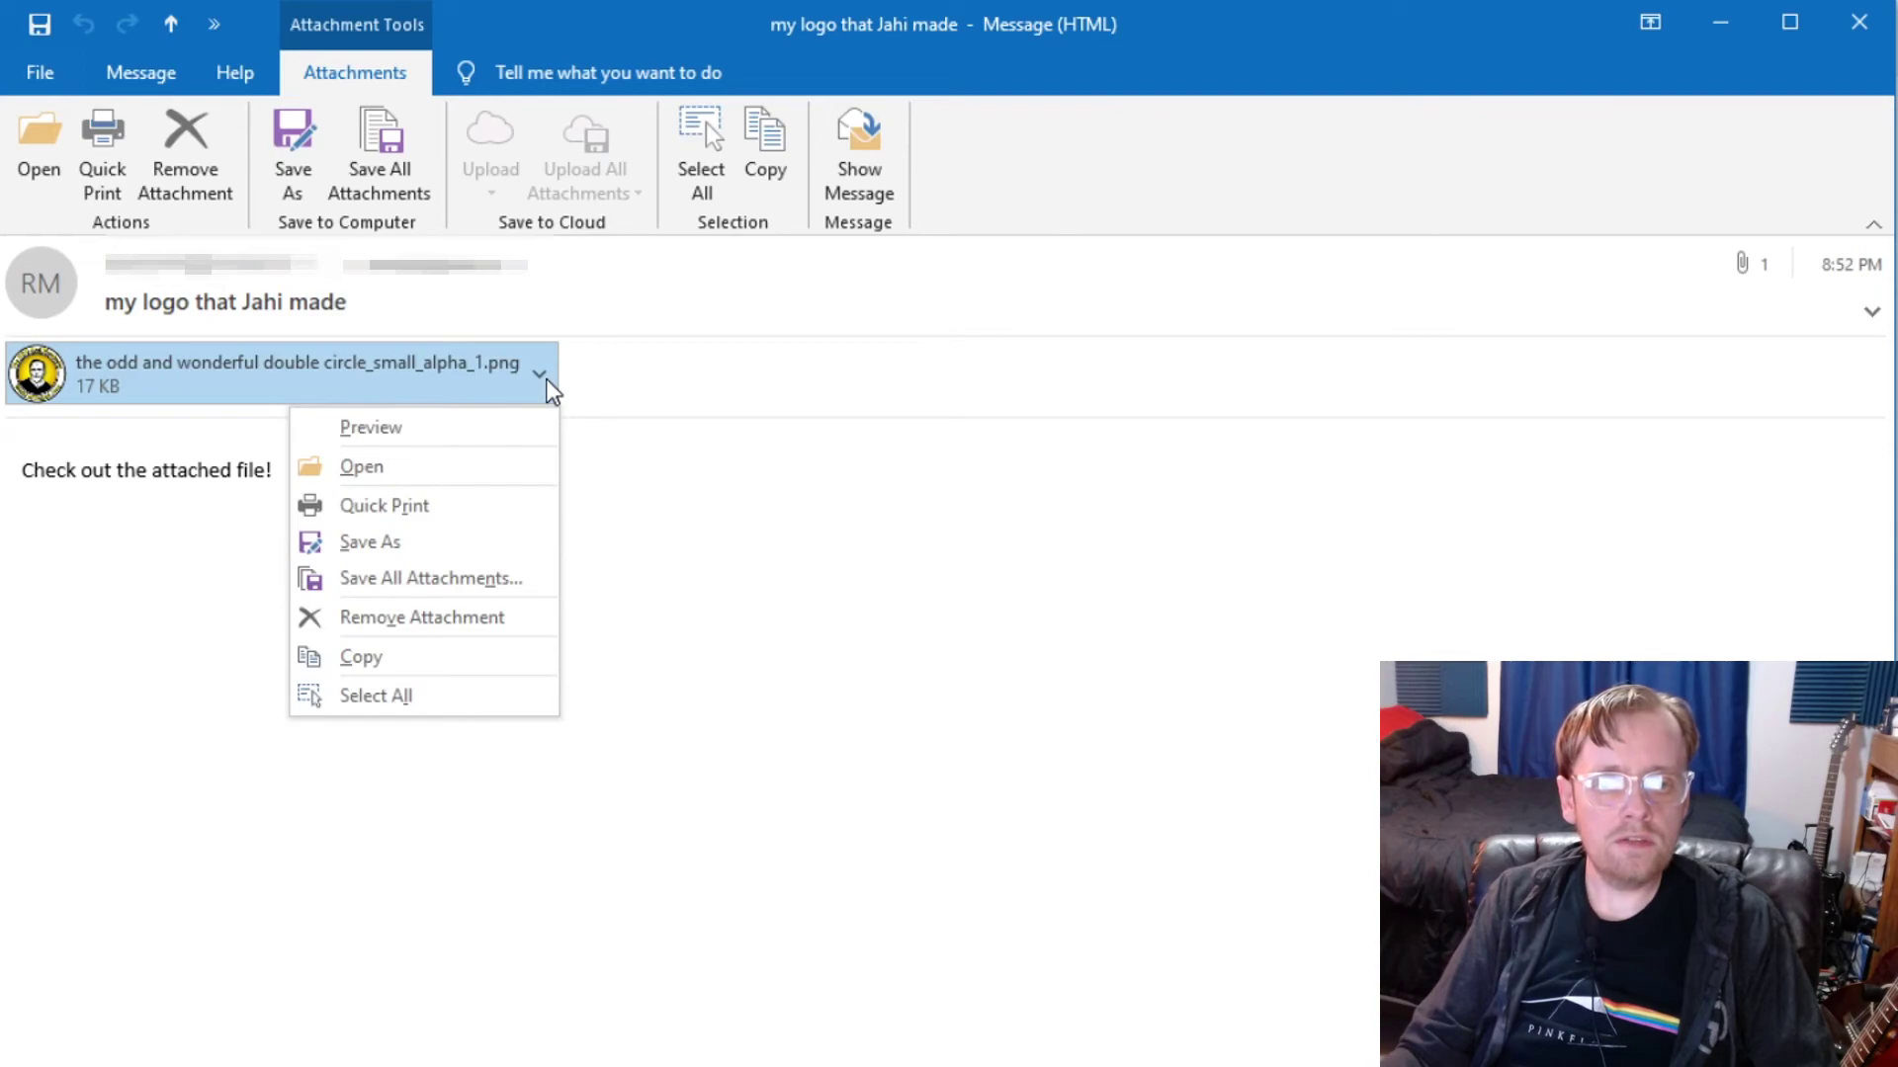
left_click(495, 546)
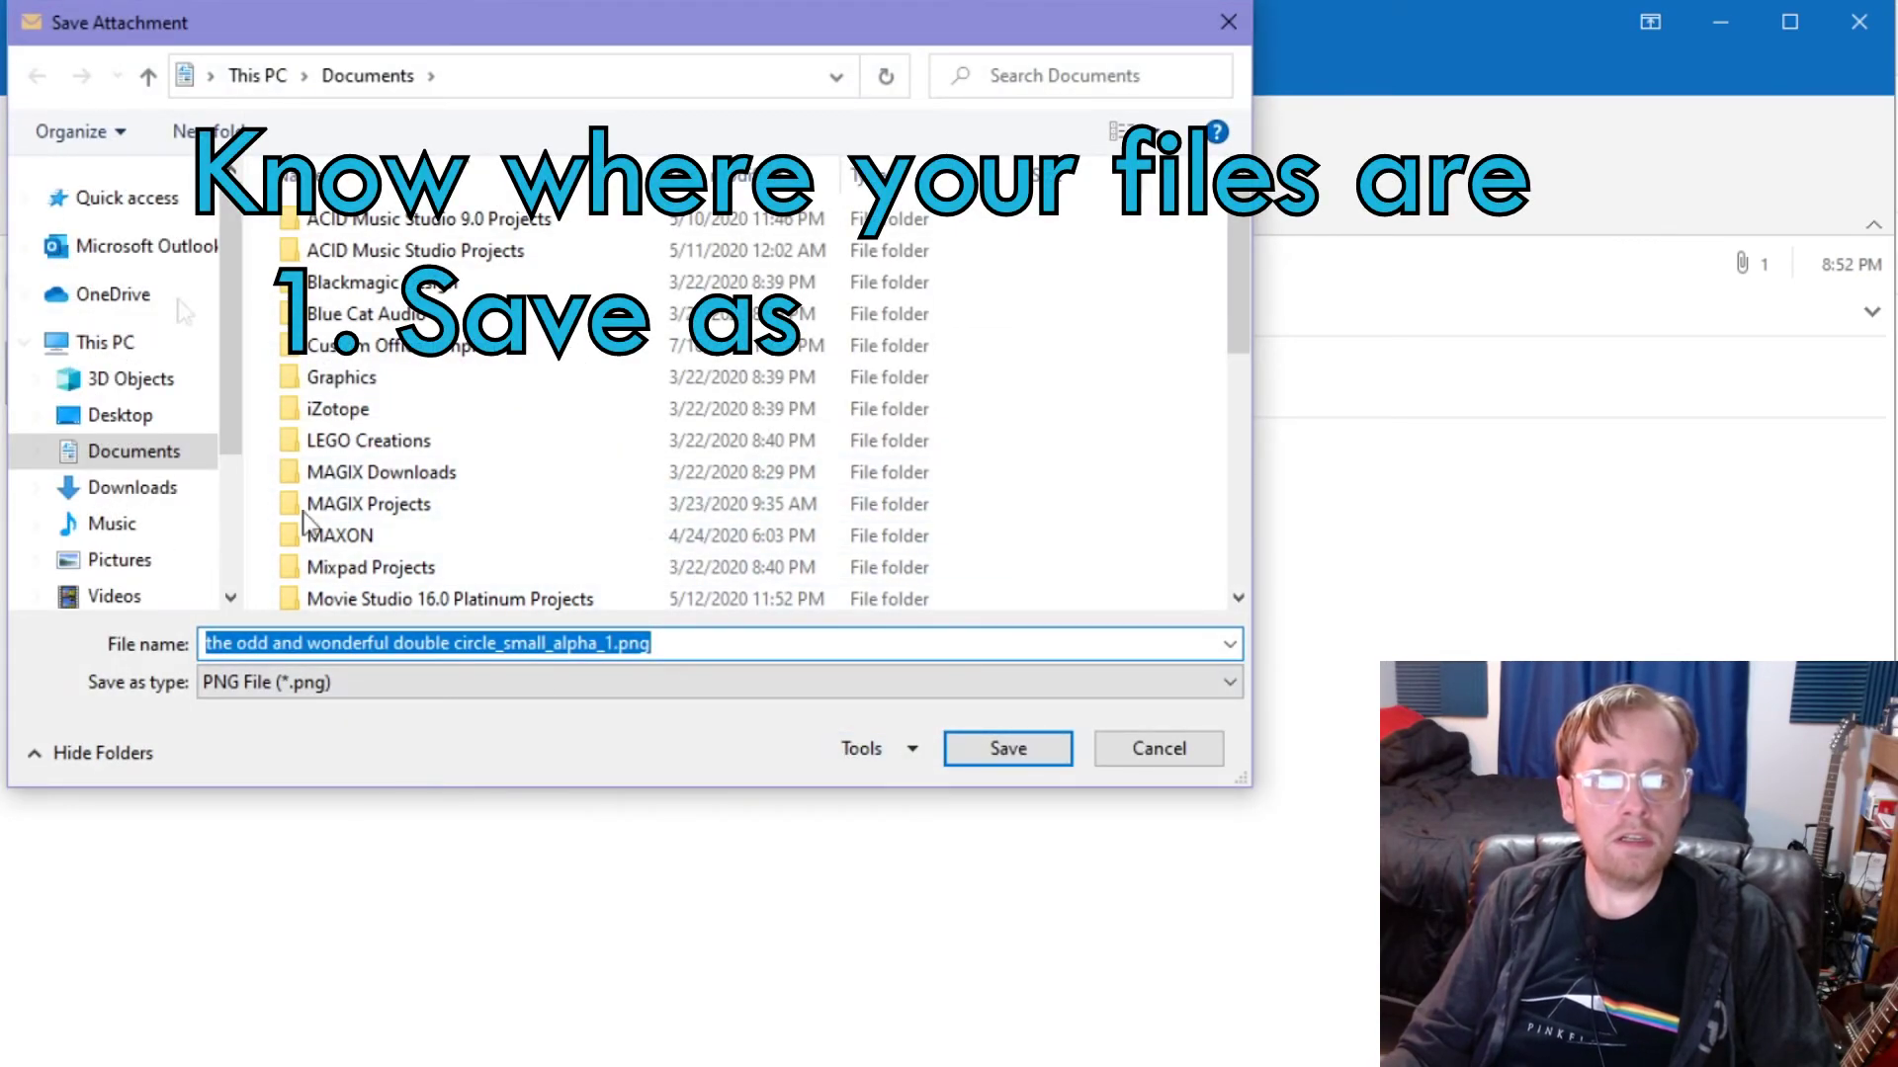
- Enlarge the Save Attachment dialog and save the odd and wonderful double circle_small_alpha_1.png in the Documents folder
left_click_drag(638, 25, 629, 130)
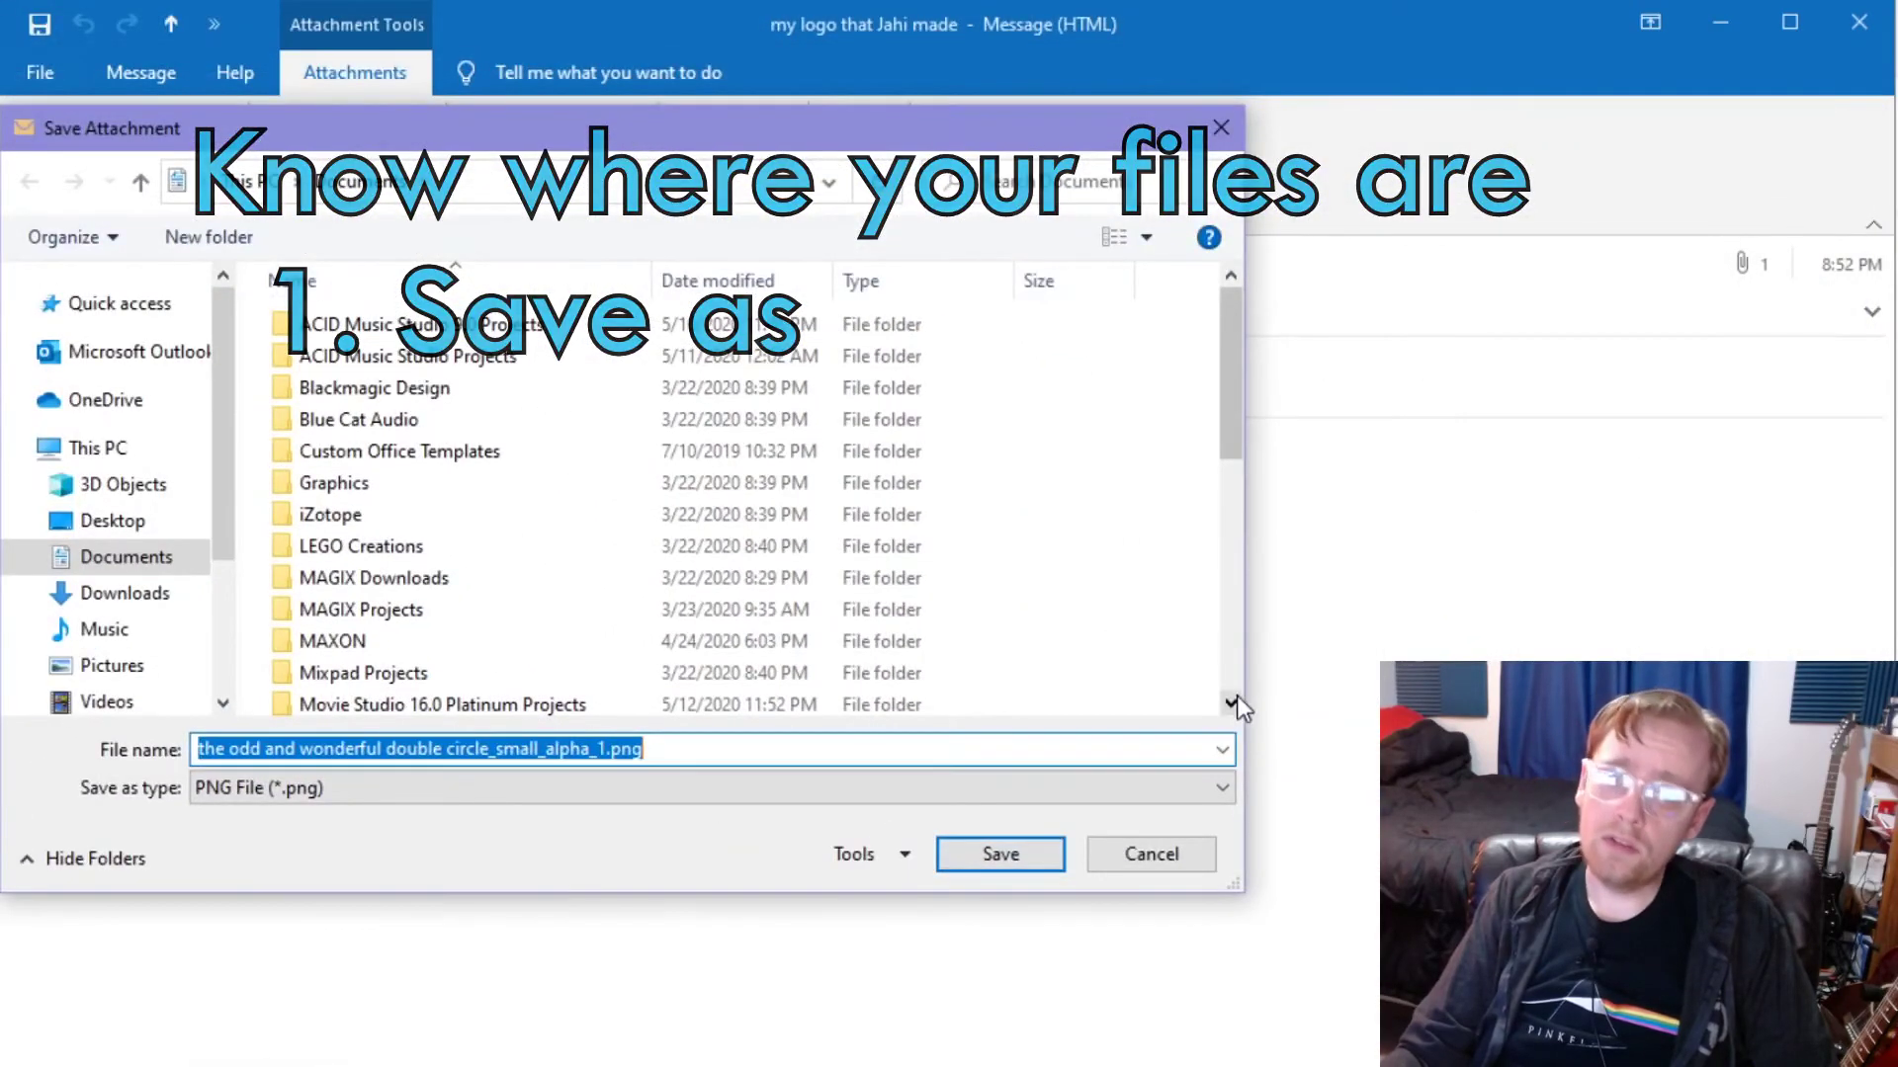
left_click_drag(1236, 887, 1433, 1021)
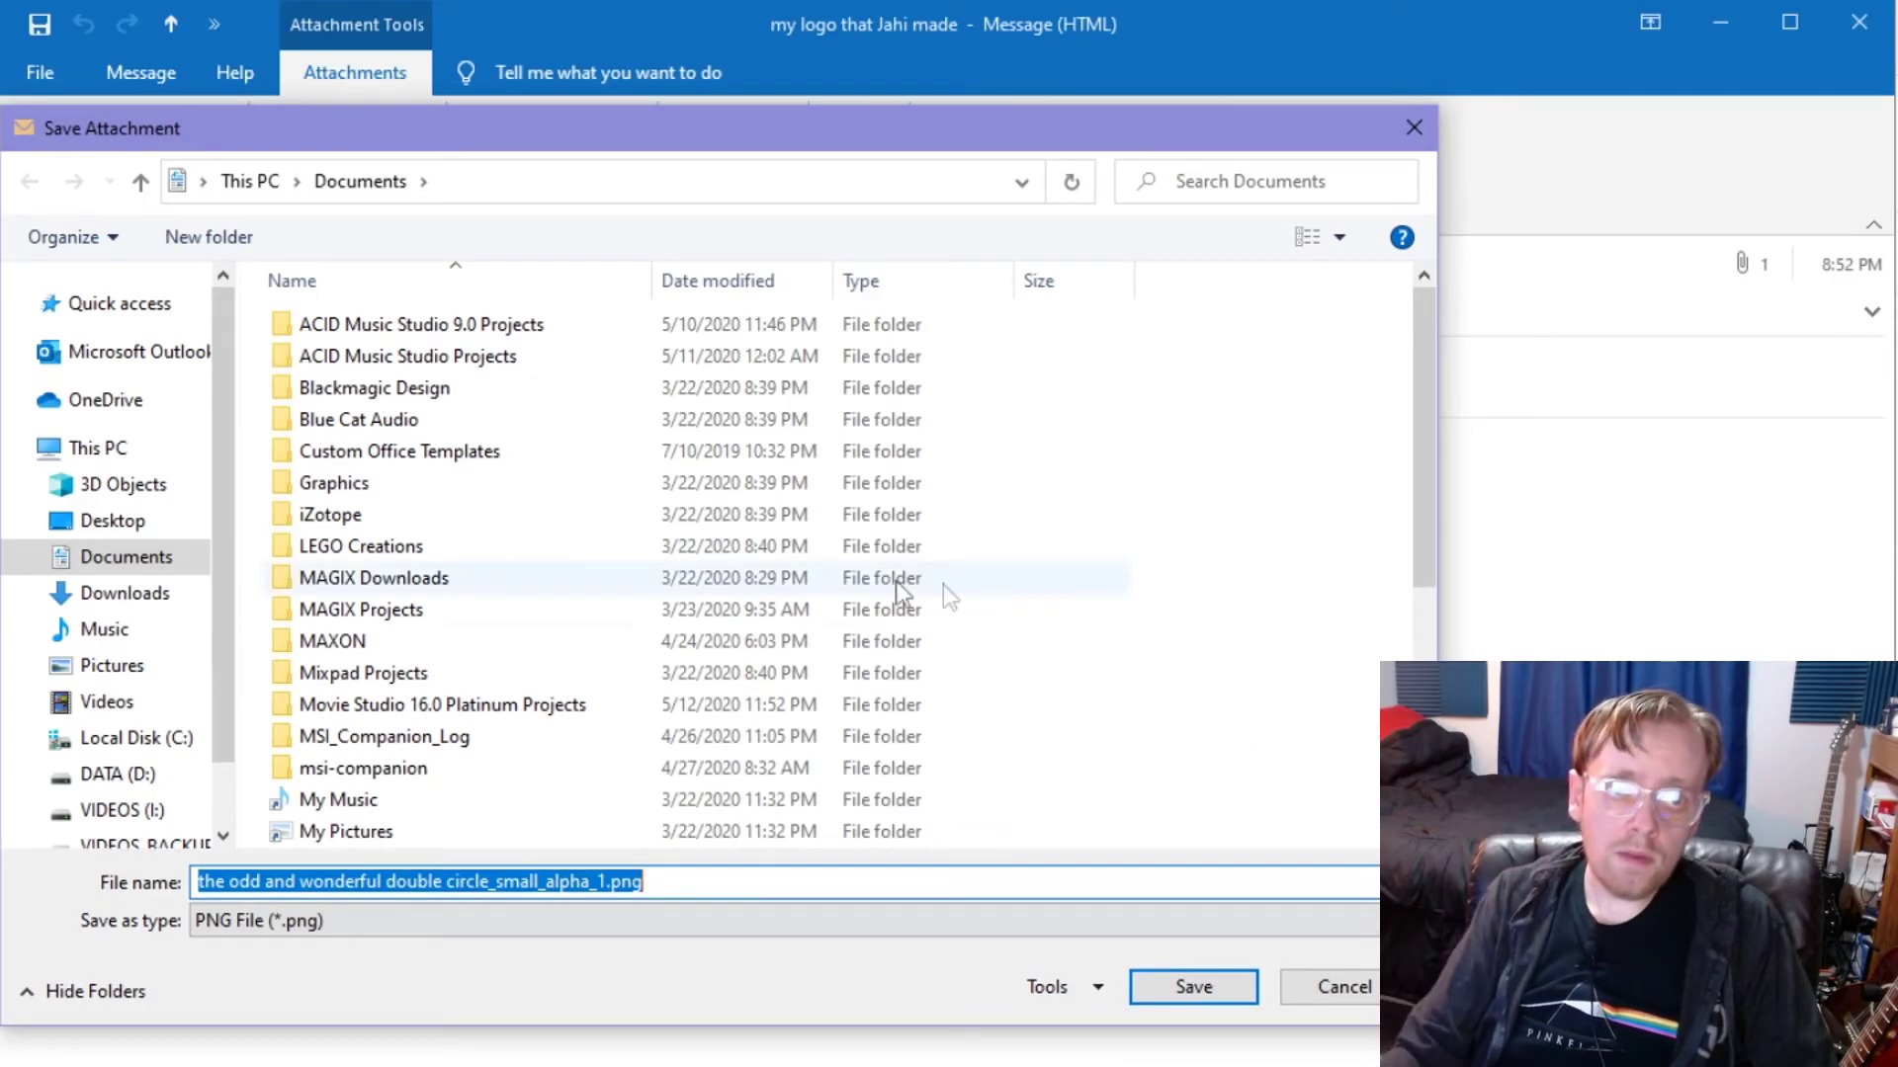
left_click_drag(605, 151, 802, 247)
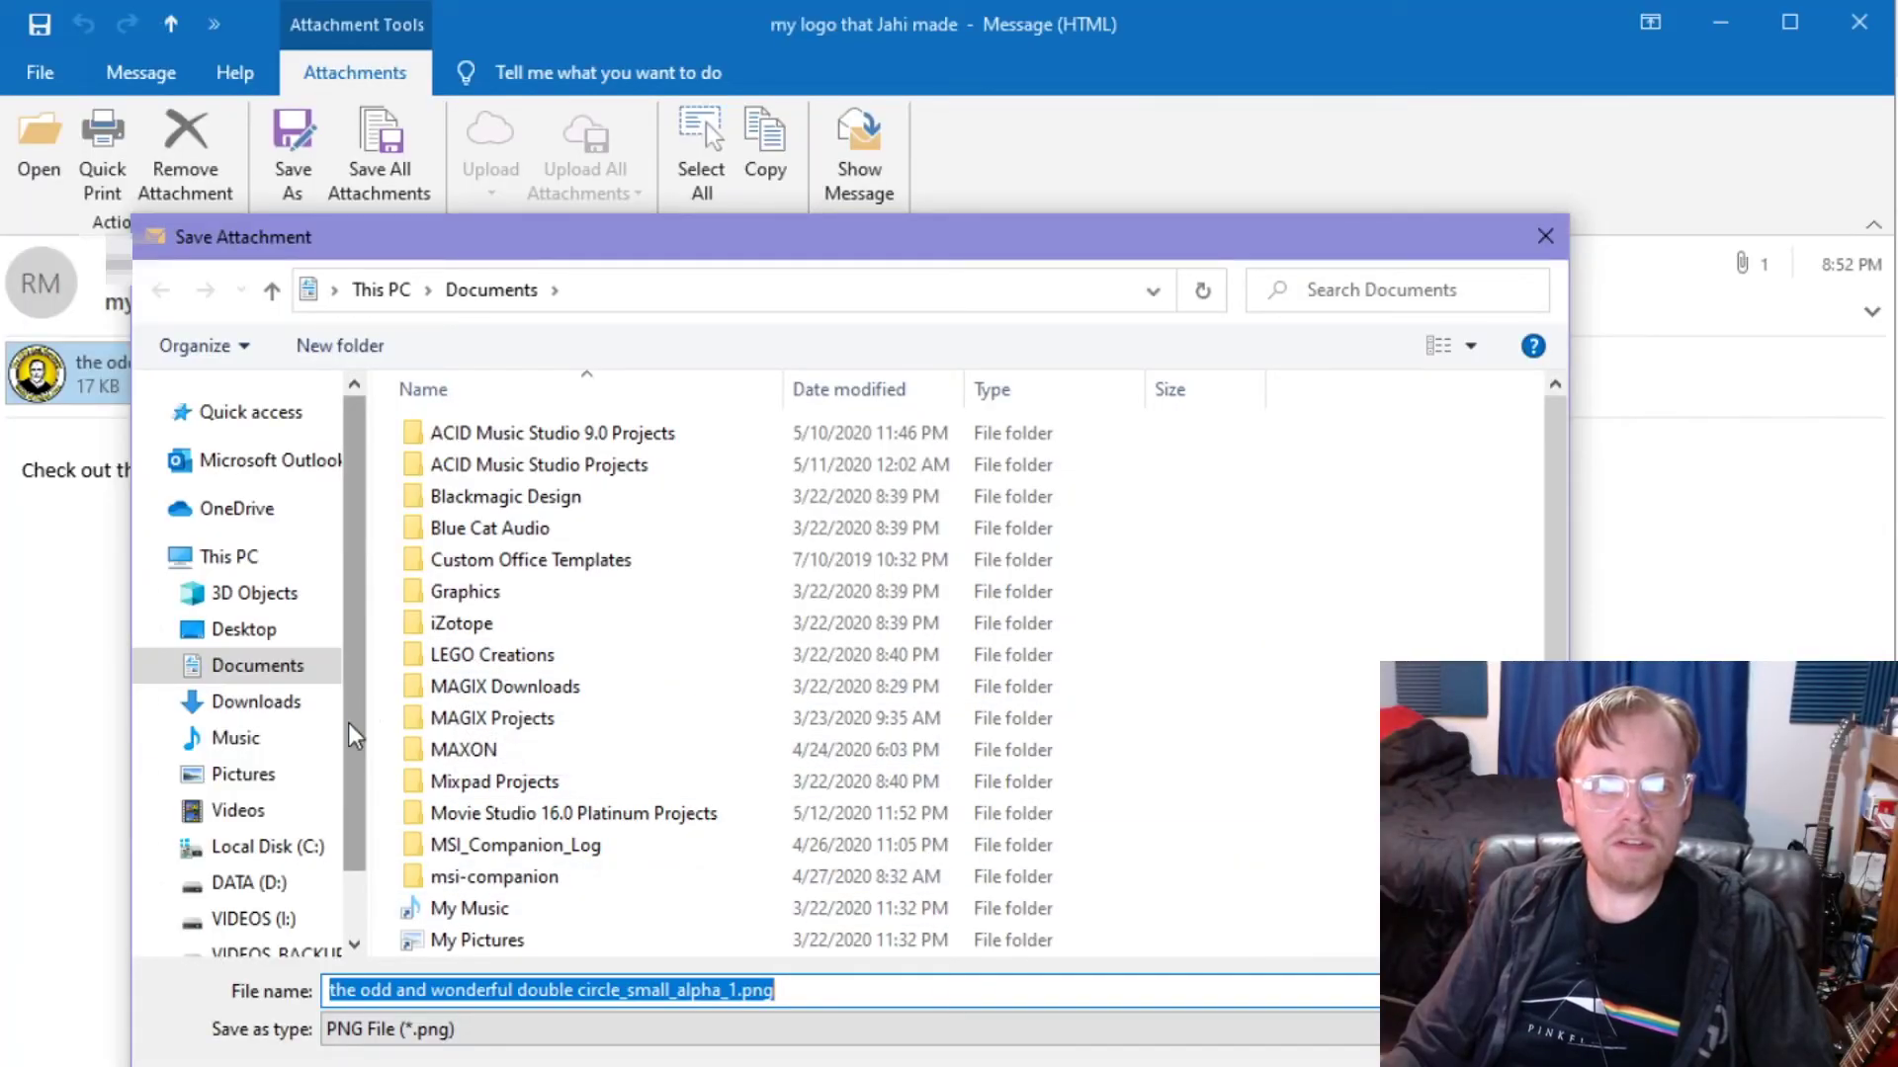
scroll(388, 593, "down", 1)
scroll(386, 689, "up", 1)
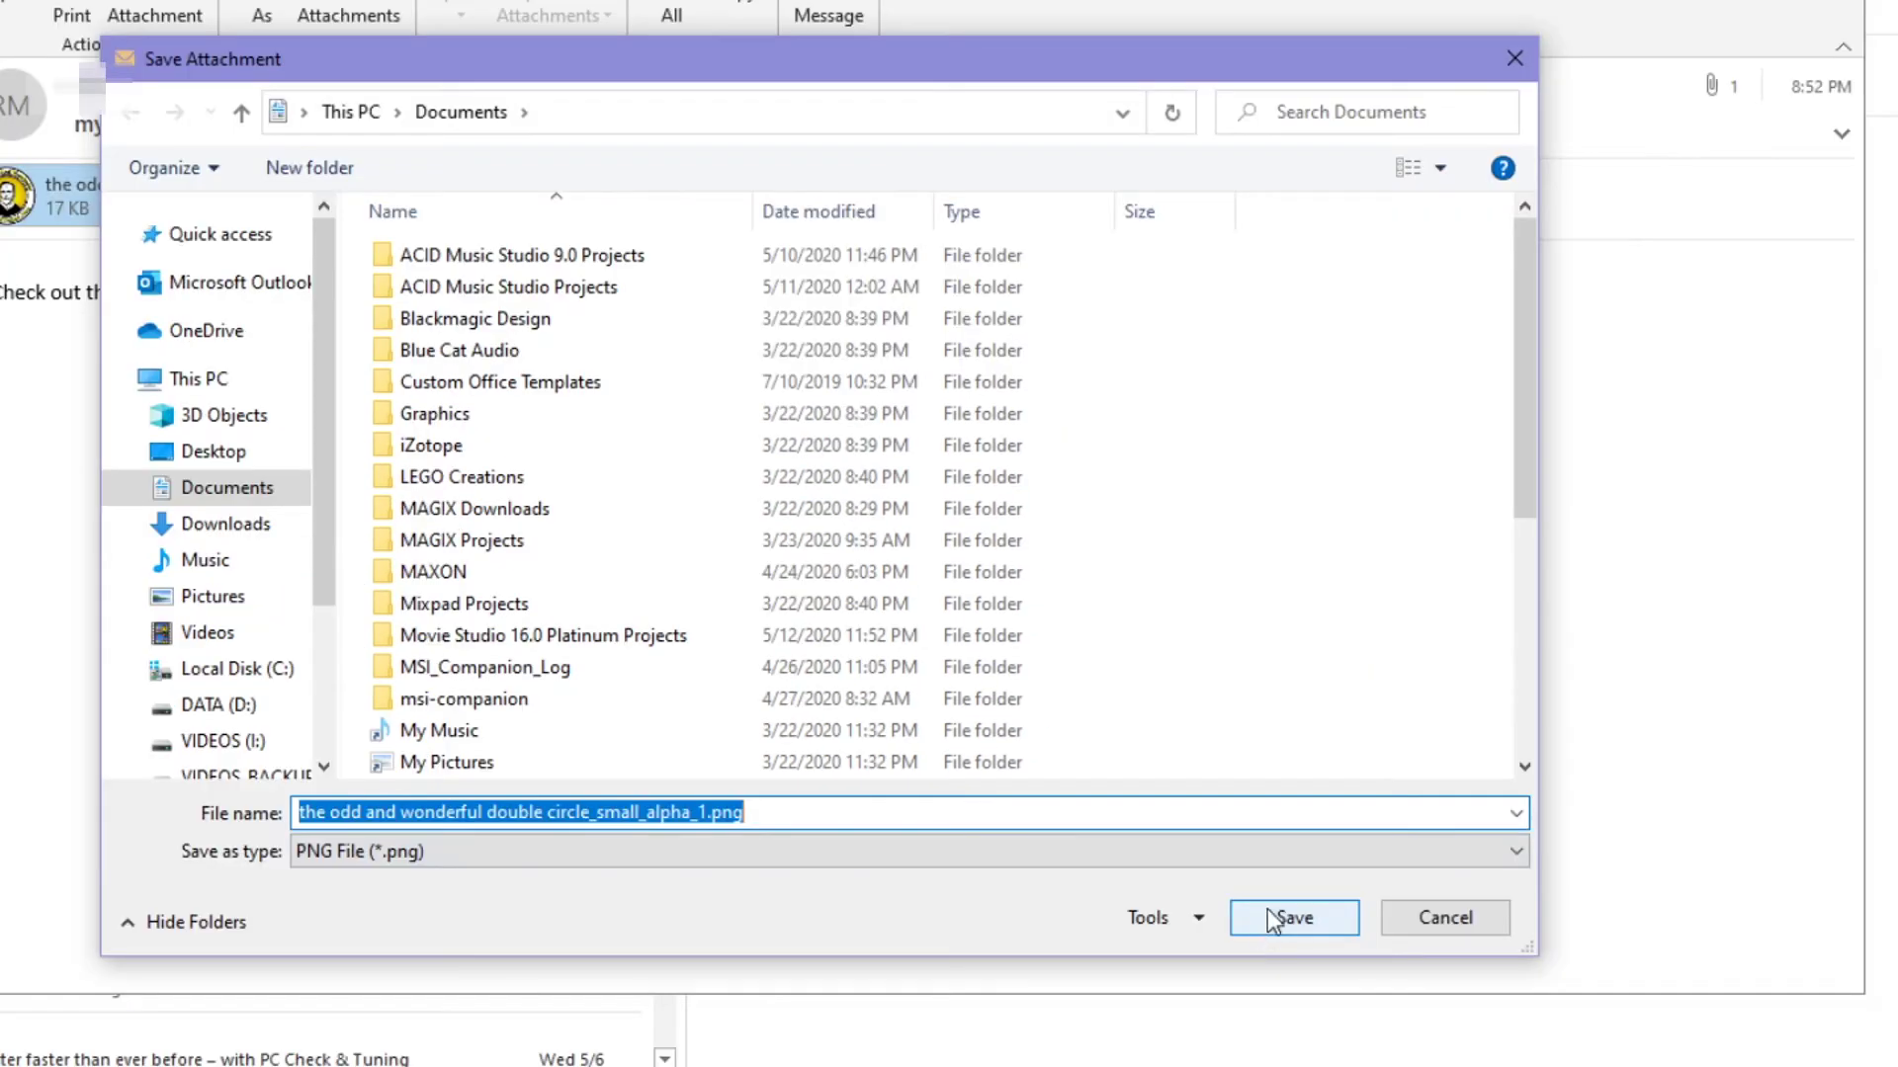
left_click(1271, 909)
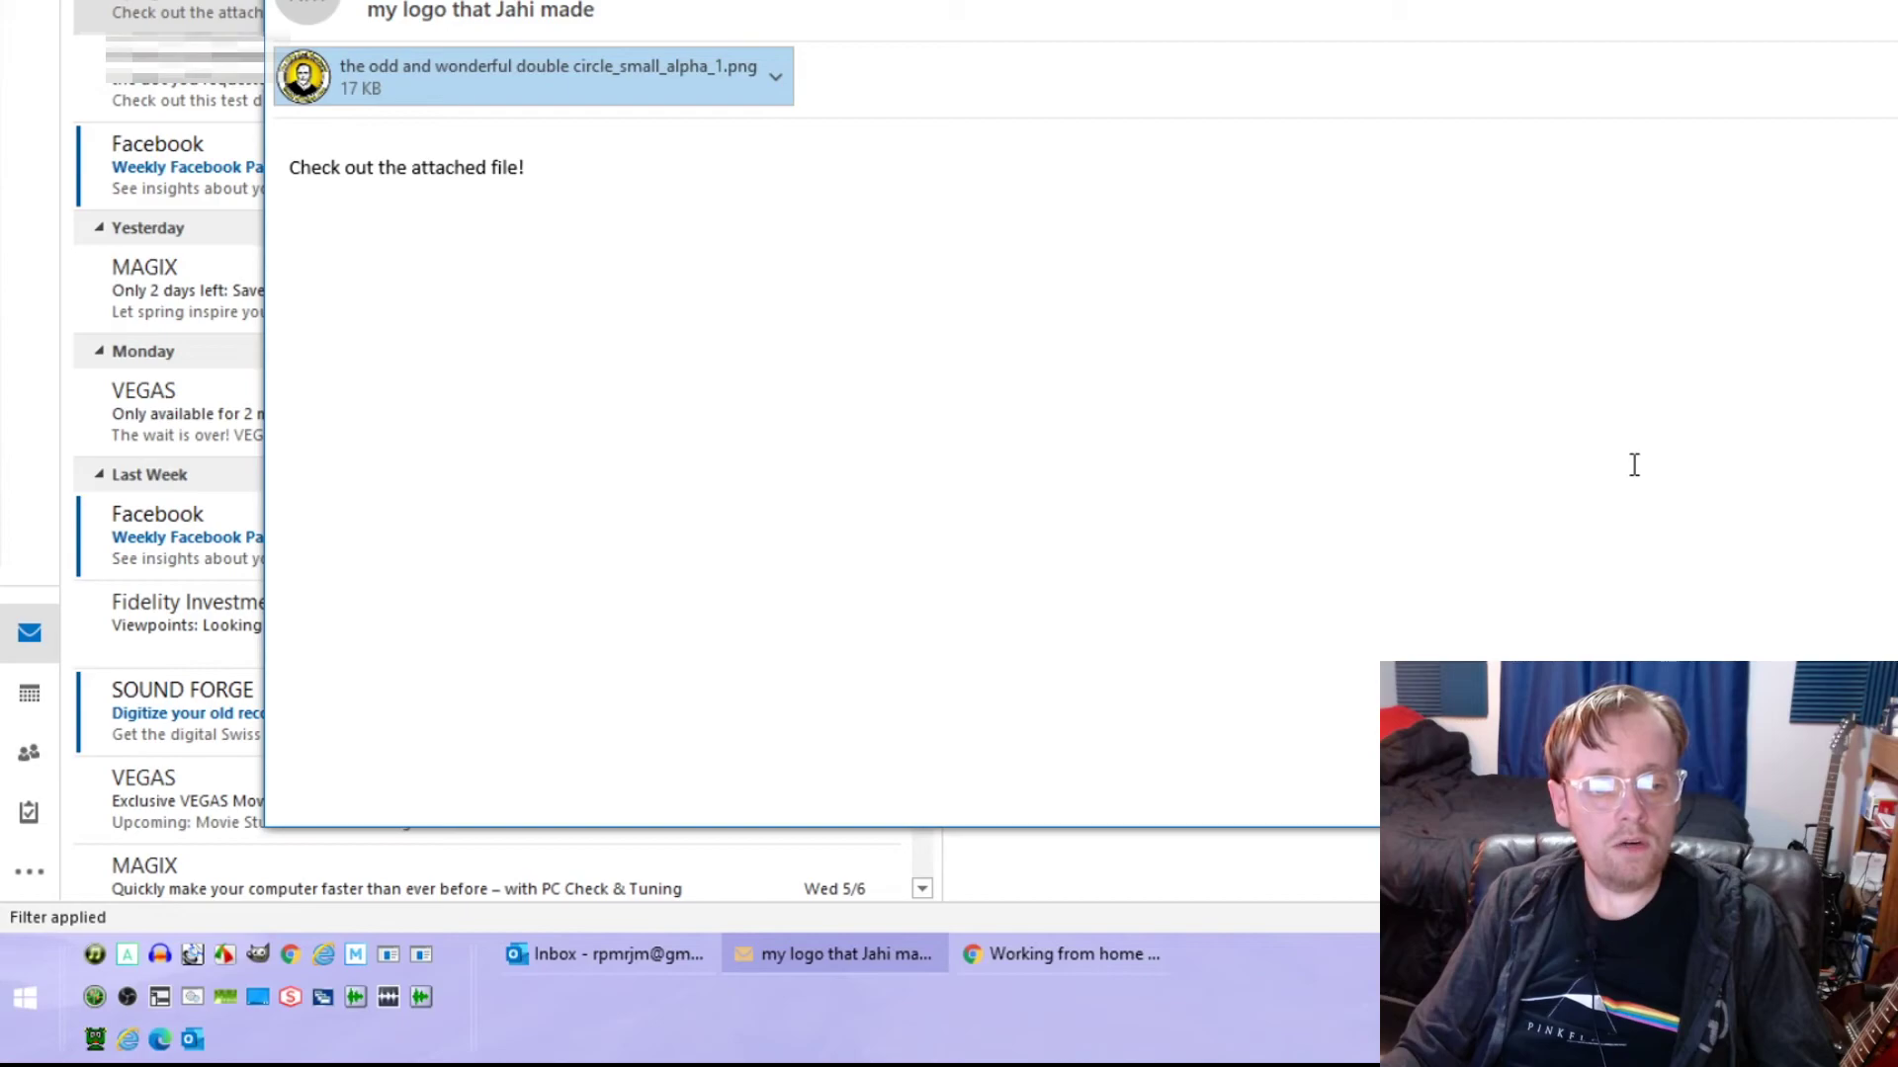
- Search Windows for "explorer", open File Explorer and find the saved PNG in the Documents folder
key("super")
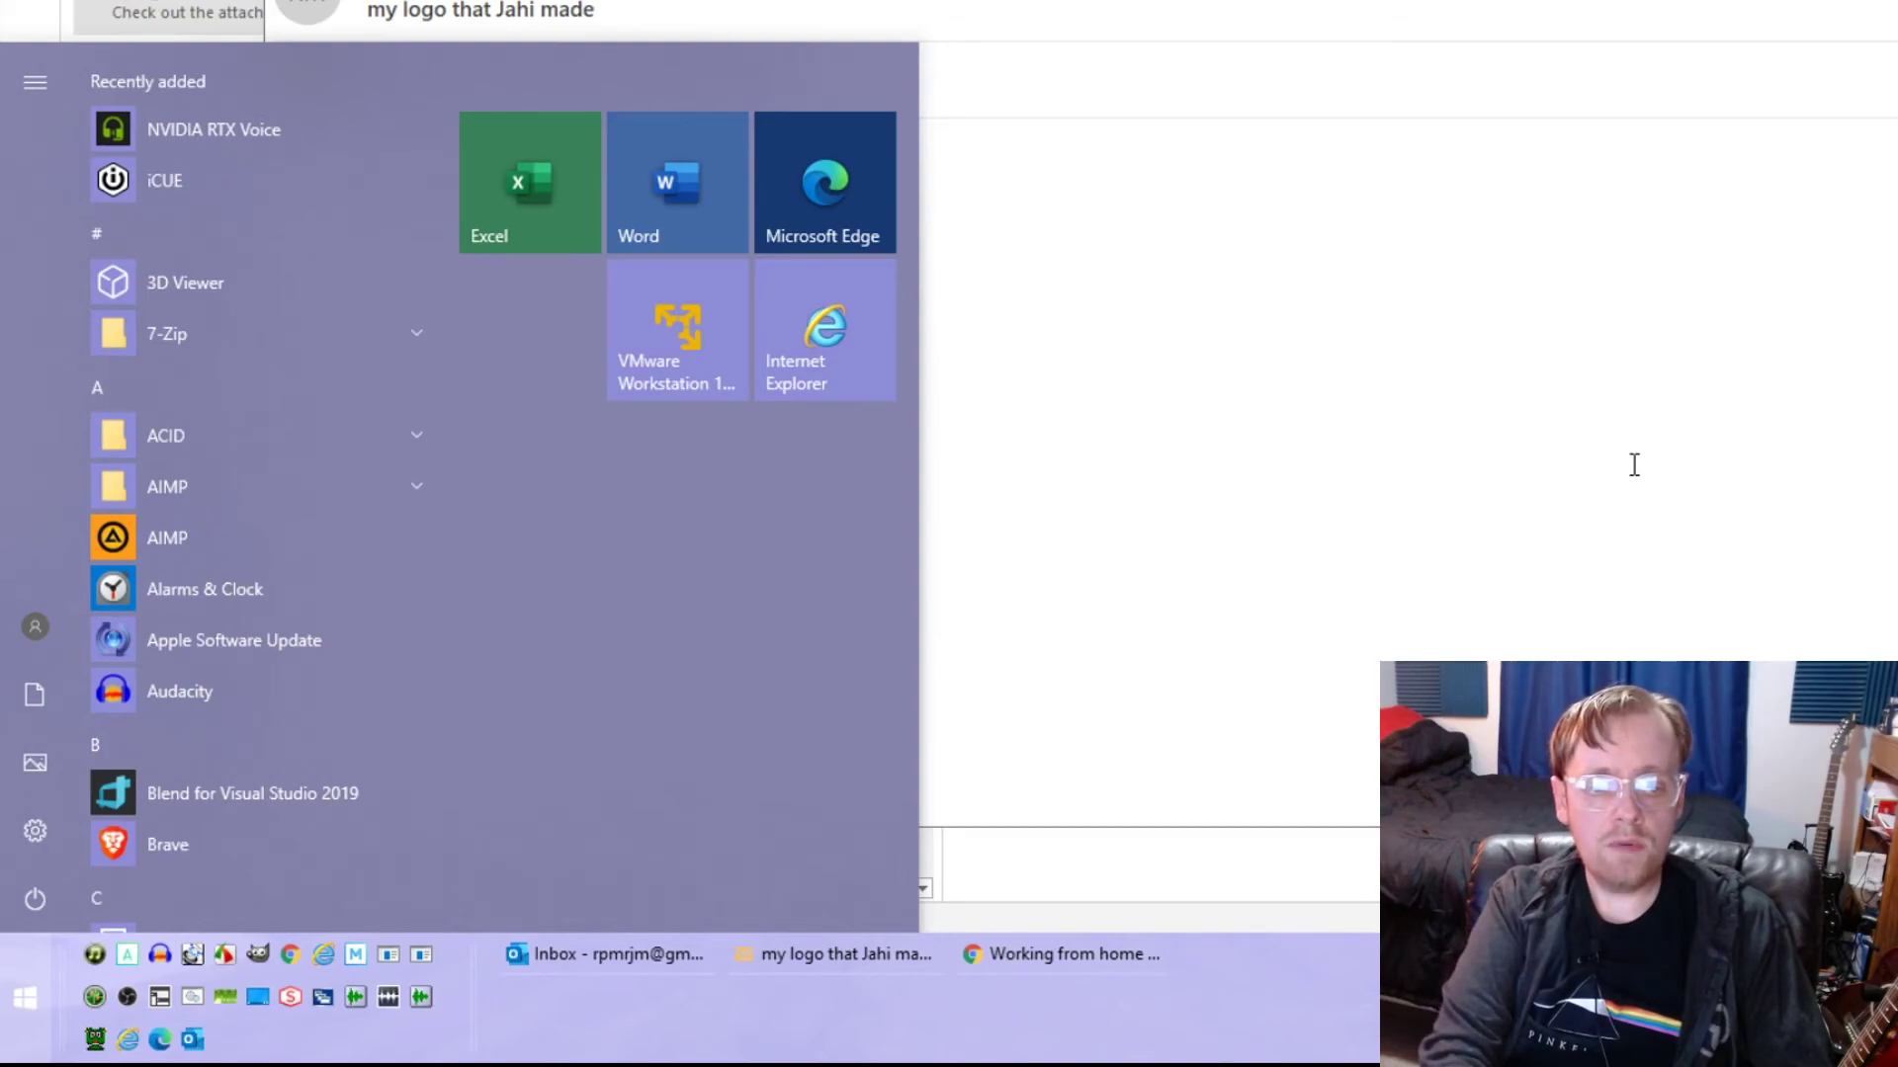
type("explorer")
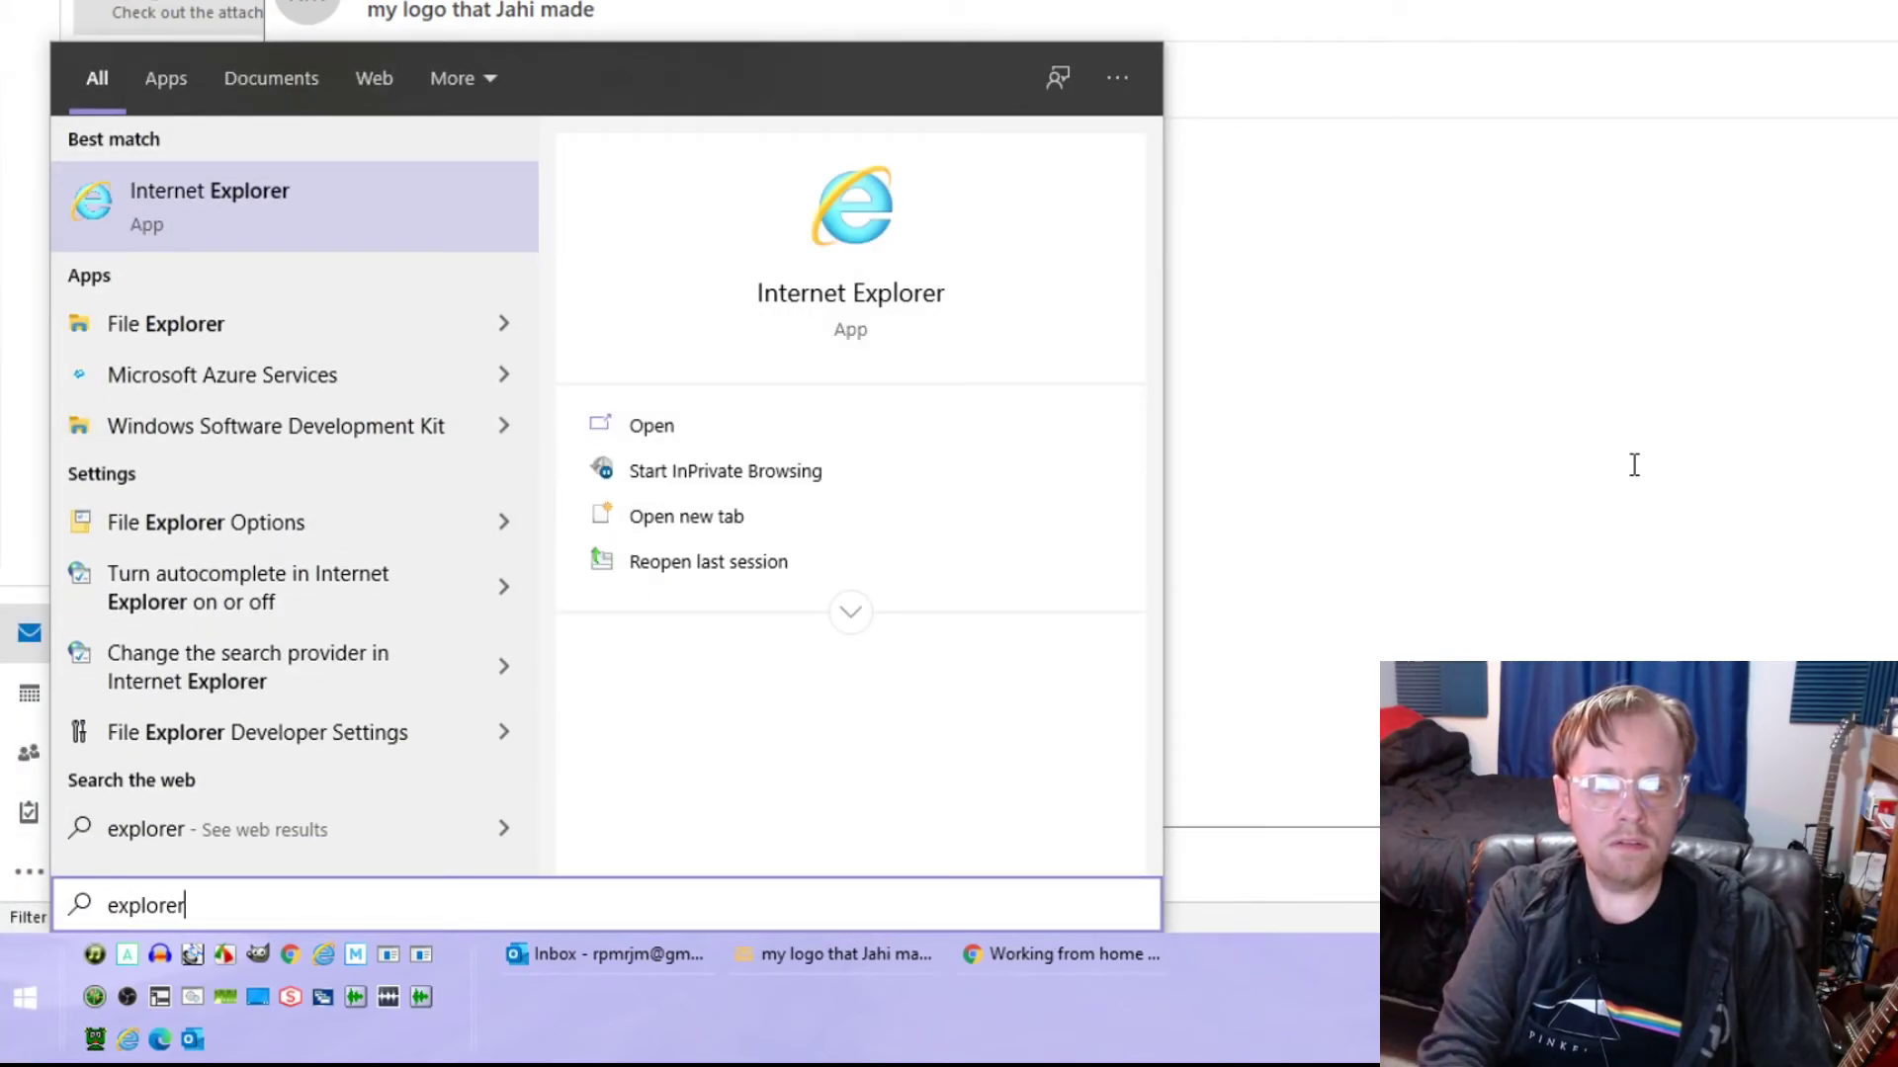
left_click(216, 325)
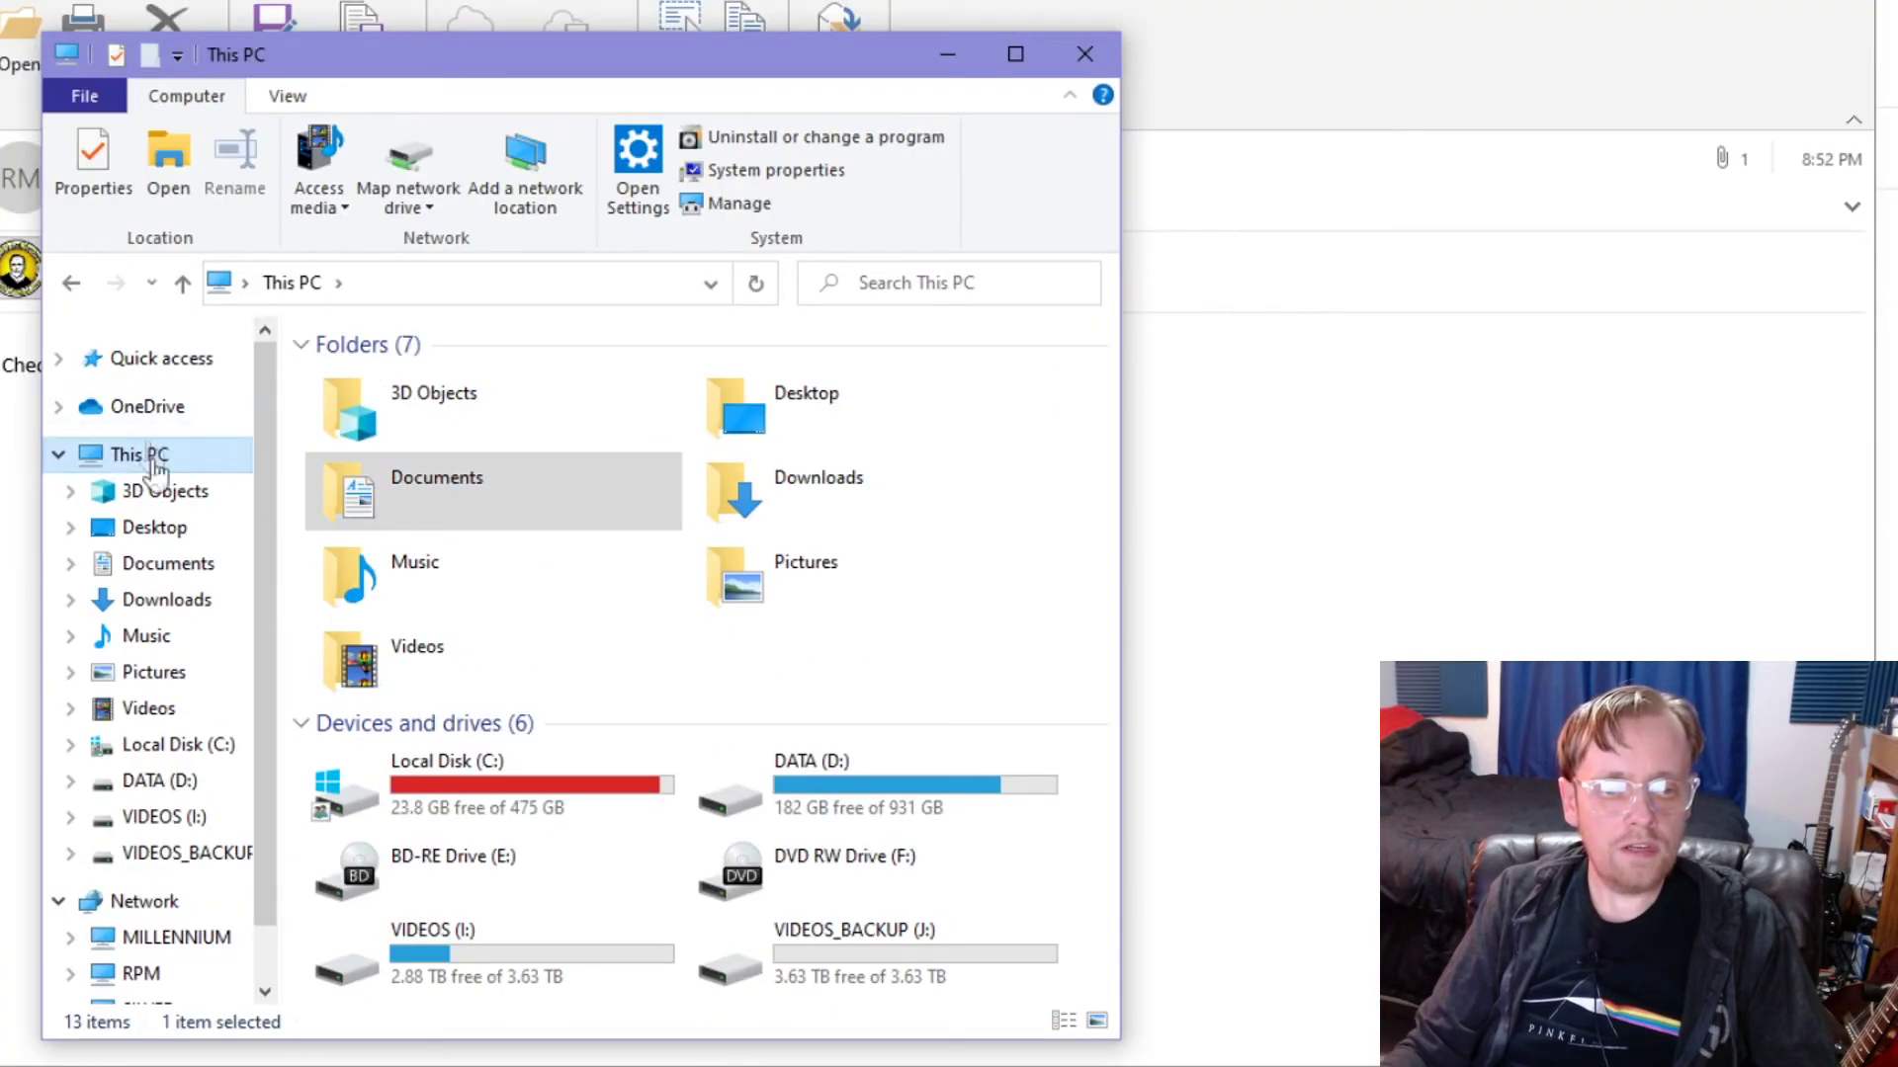
left_click(163, 560)
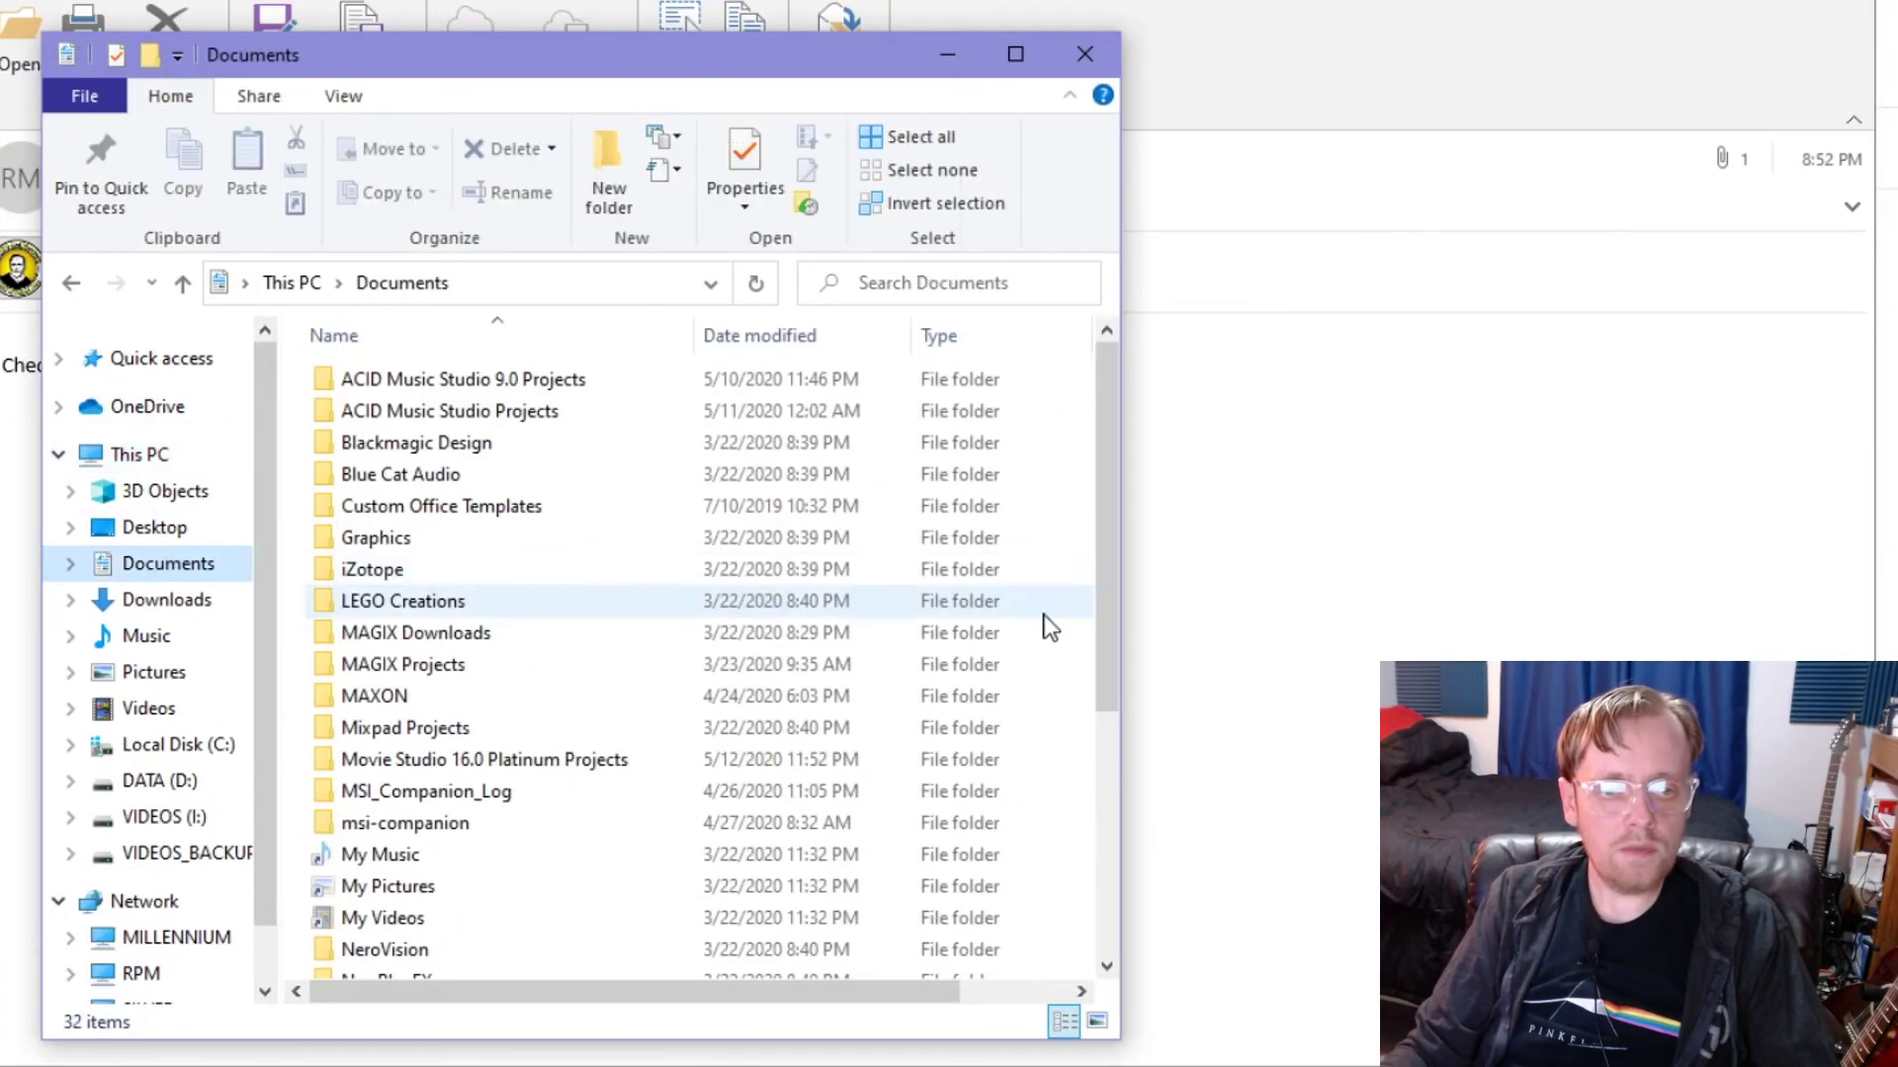
left_click_drag(1119, 537, 1201, 507)
scroll(643, 570, "down", 4)
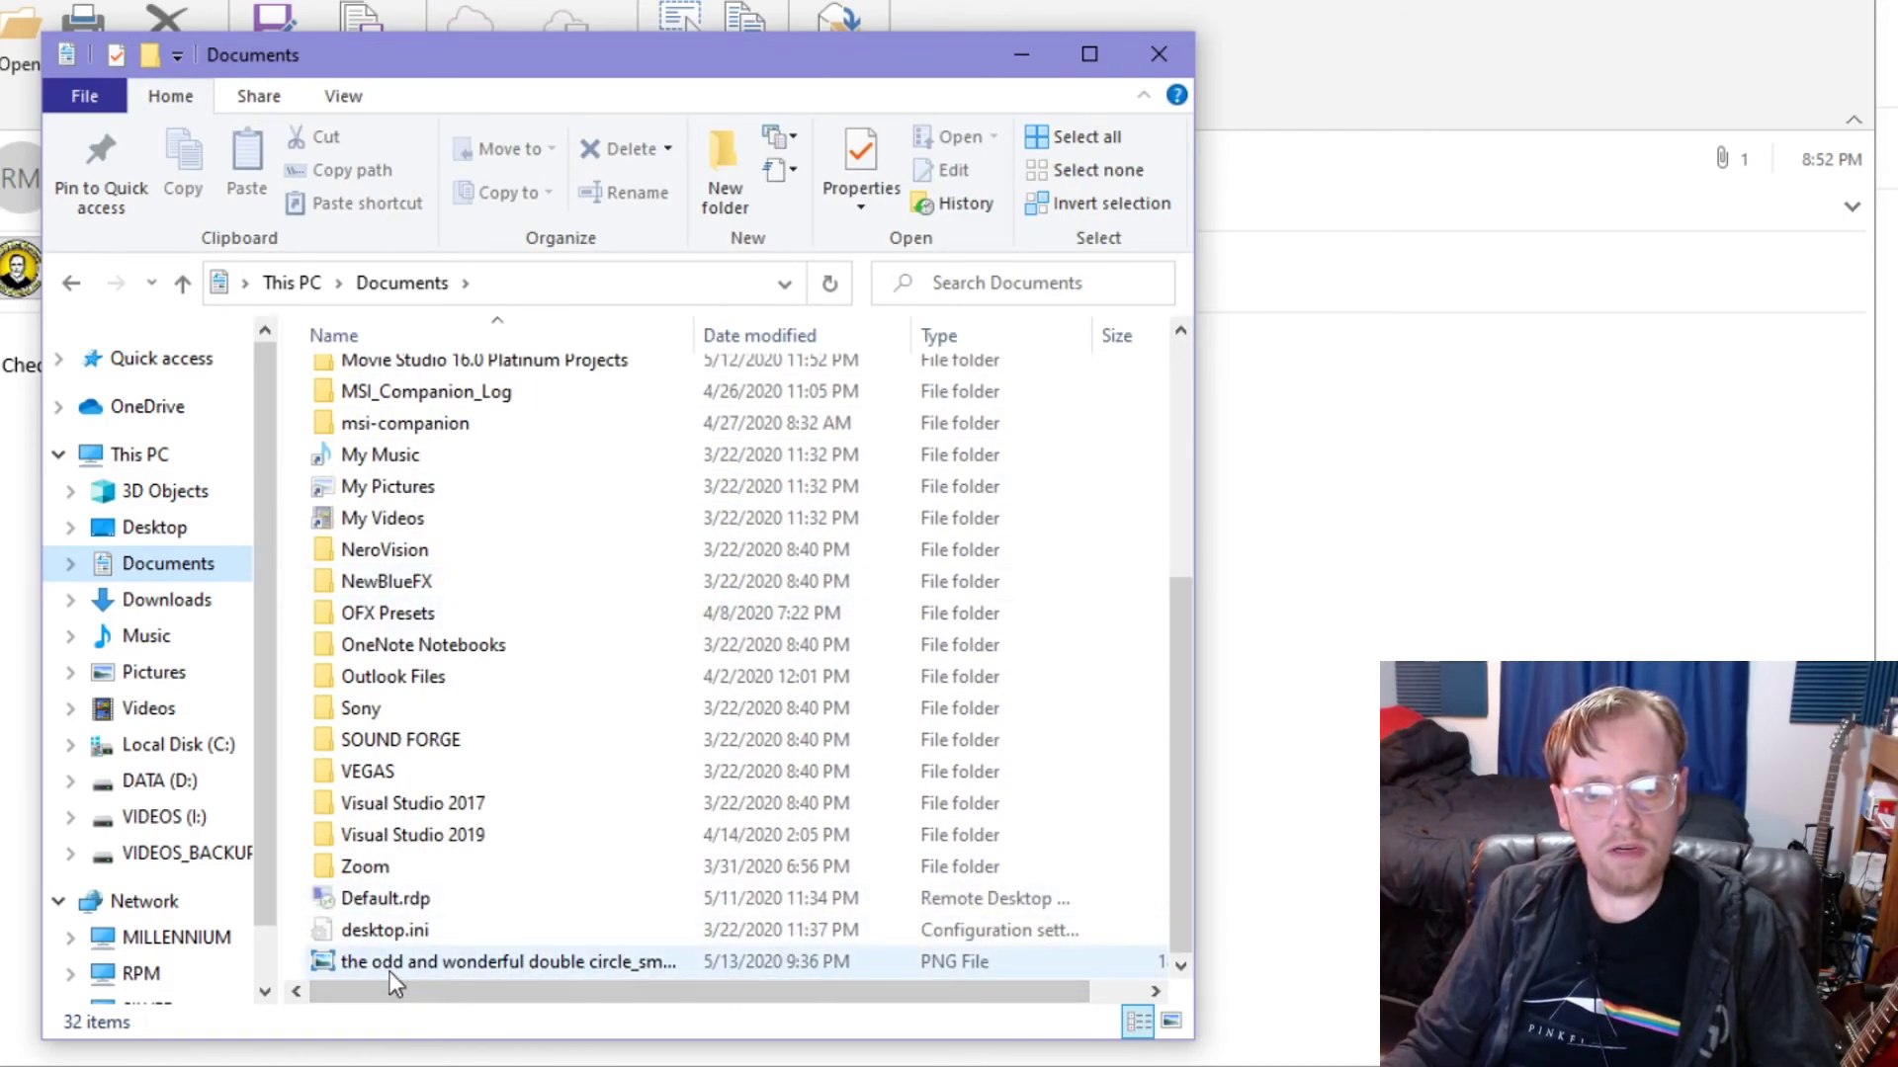
- Open the saved logo PNG from Documents in the image viewer and inspect it at different zoom levels
double_click(389, 971)
left_click_drag(125, 194, 437, 251)
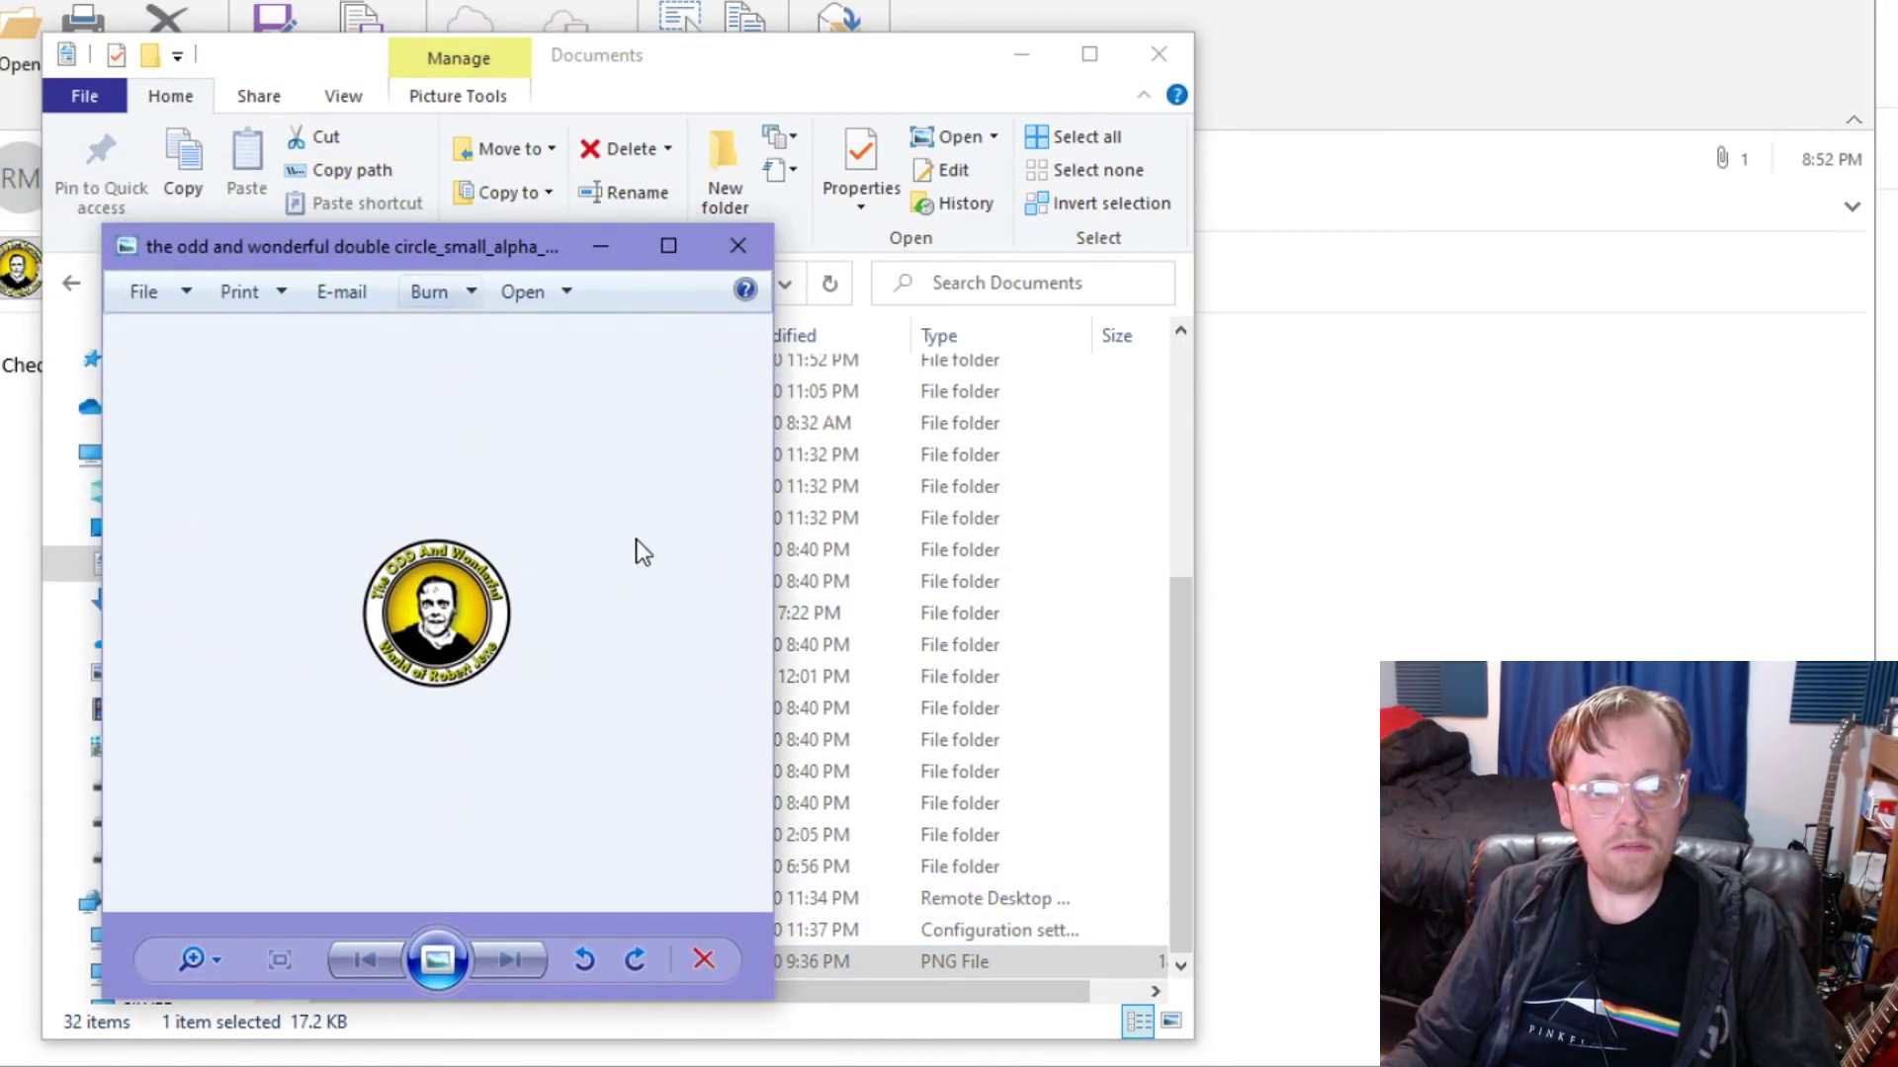
scroll(574, 593, "up", 2)
scroll(579, 573, "down", 2)
scroll(579, 570, "up", 3)
scroll(579, 569, "down", 2)
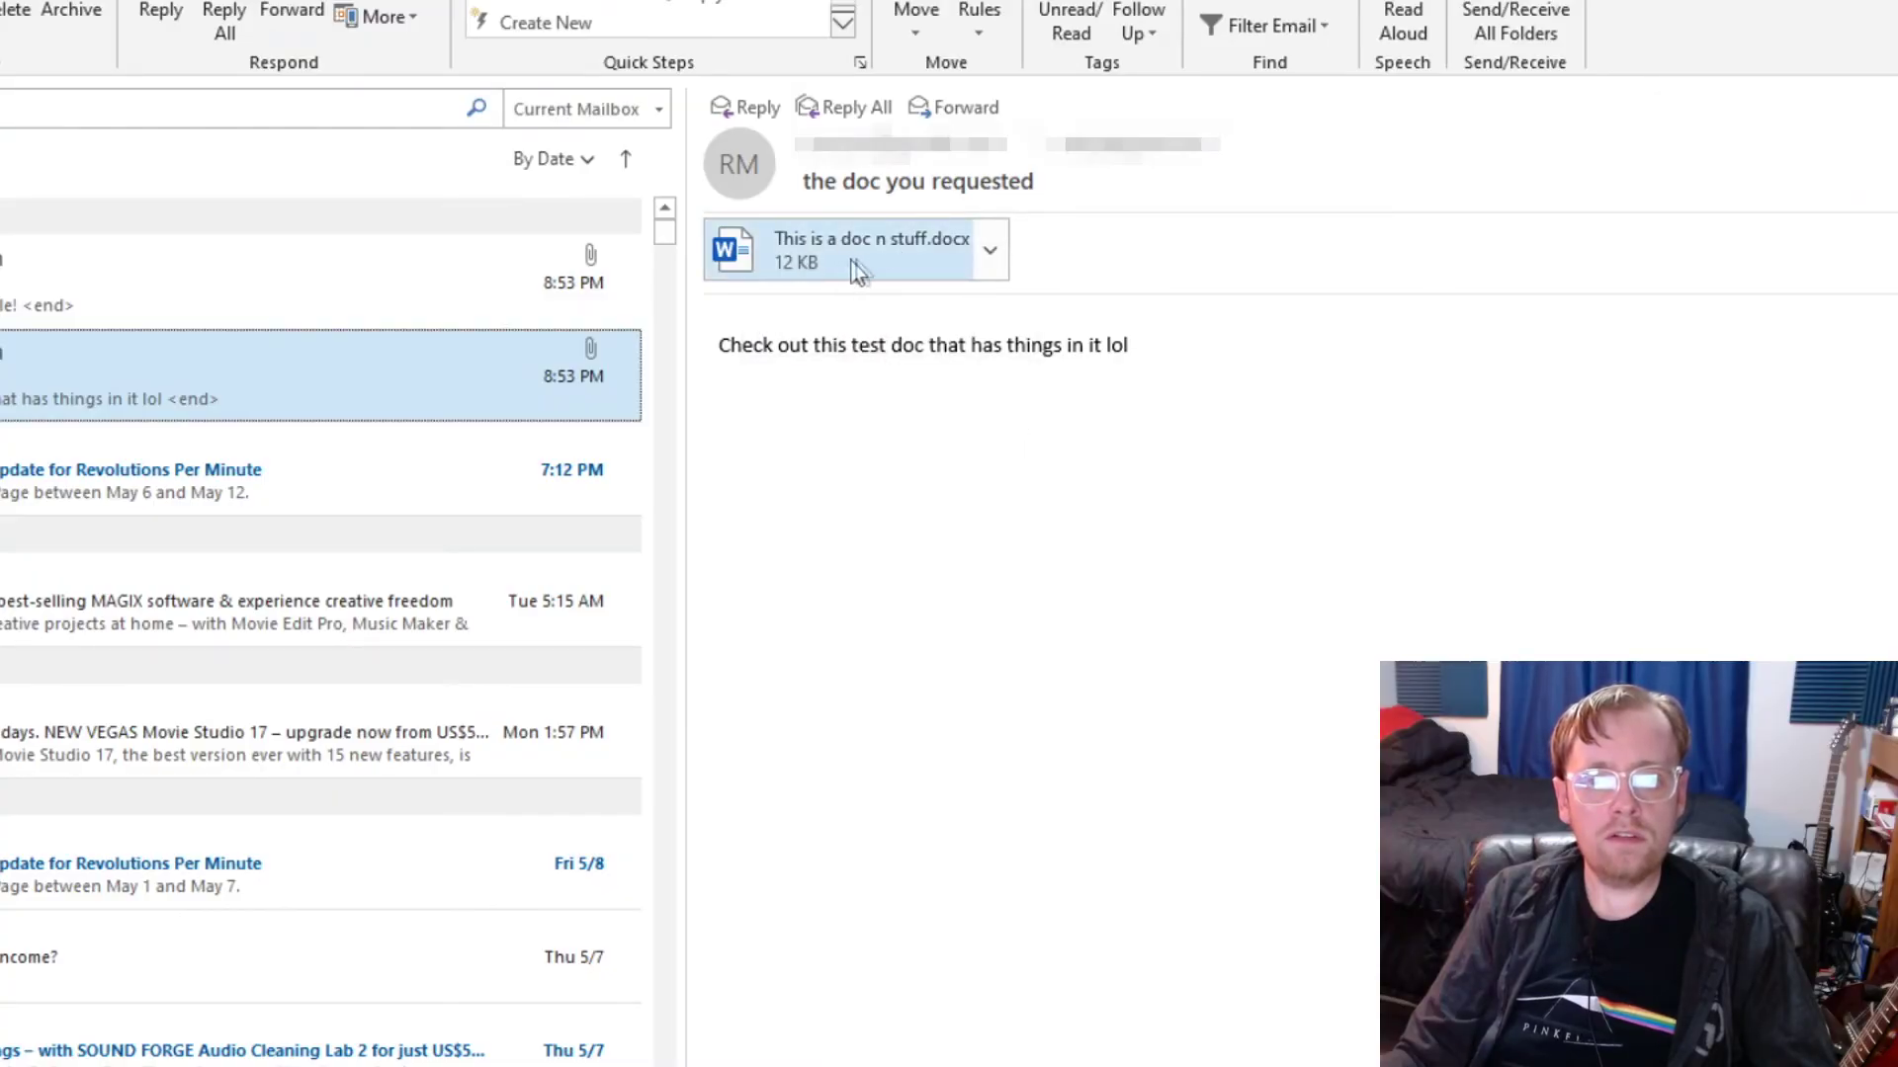
- Bring up the Save As dialog for the attachment This is a doc n stuff.docx in "the doc you requested" message
left_click(978, 263)
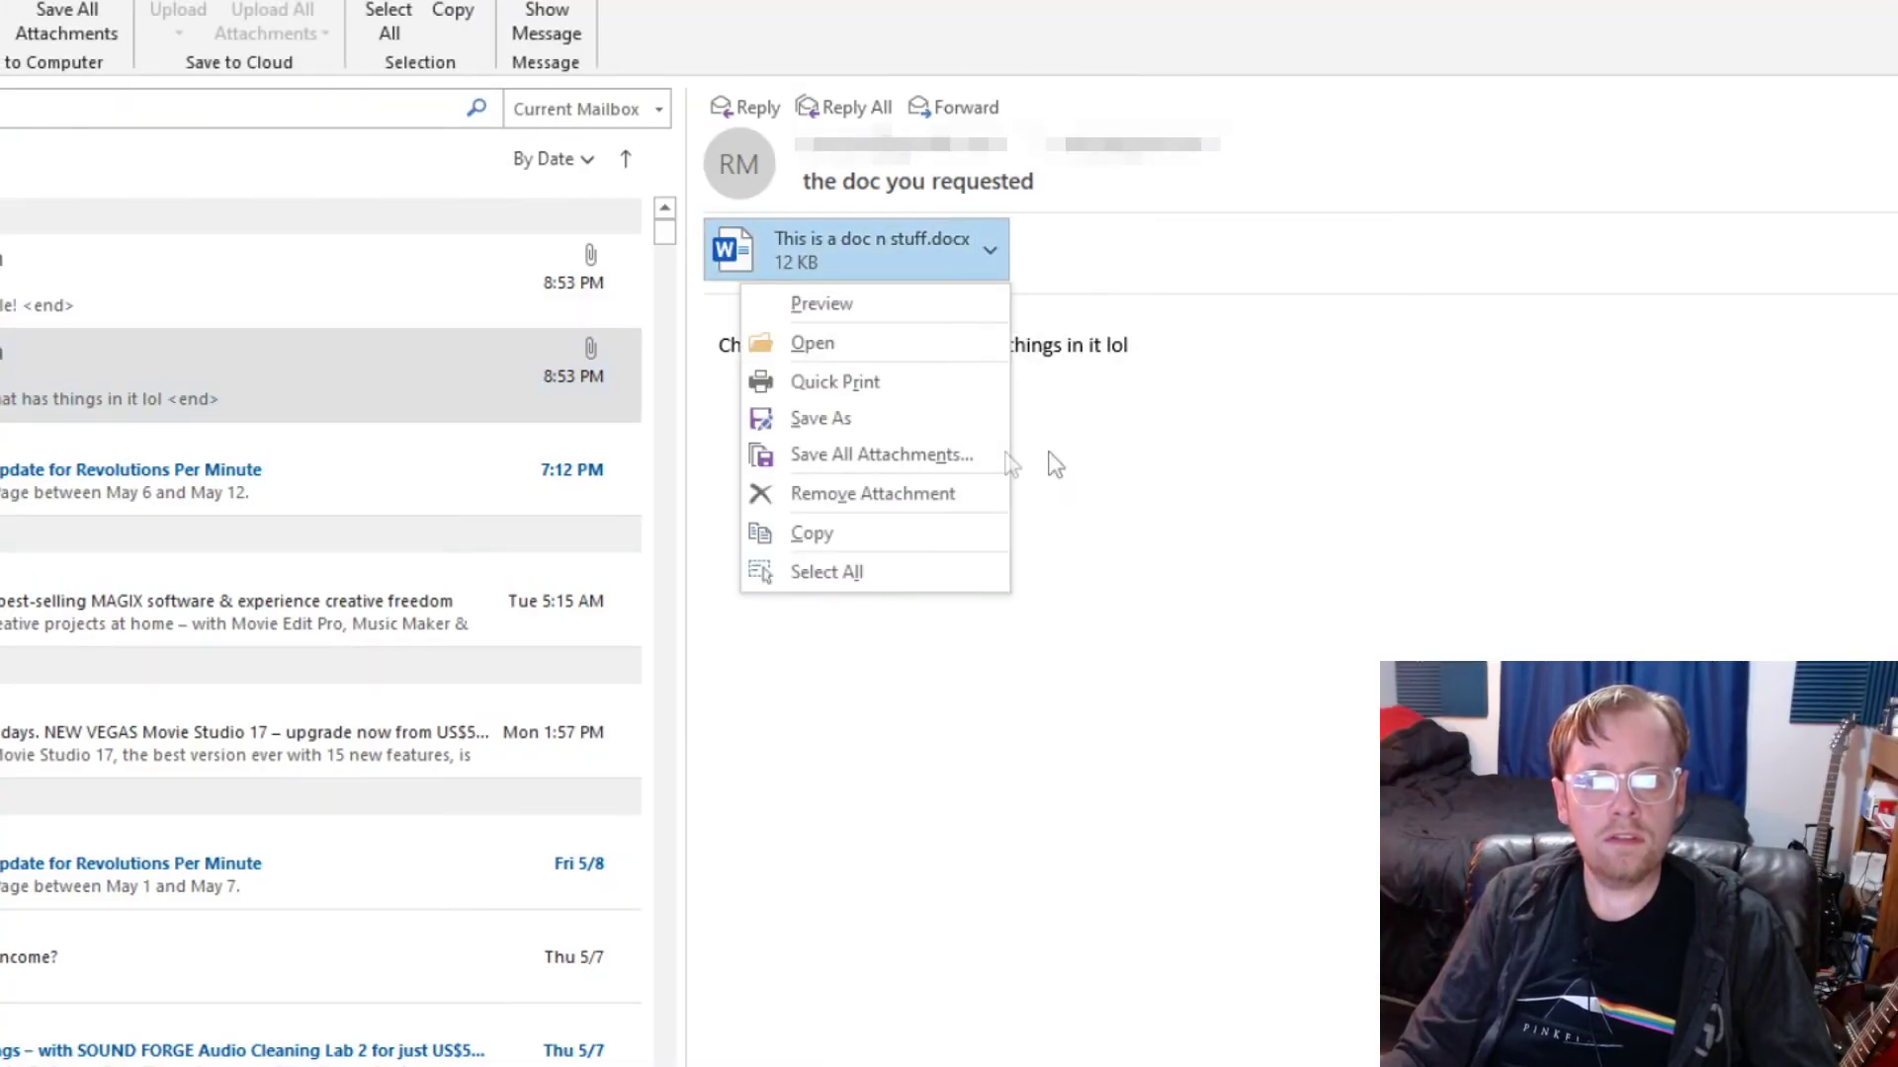
left_click(906, 428)
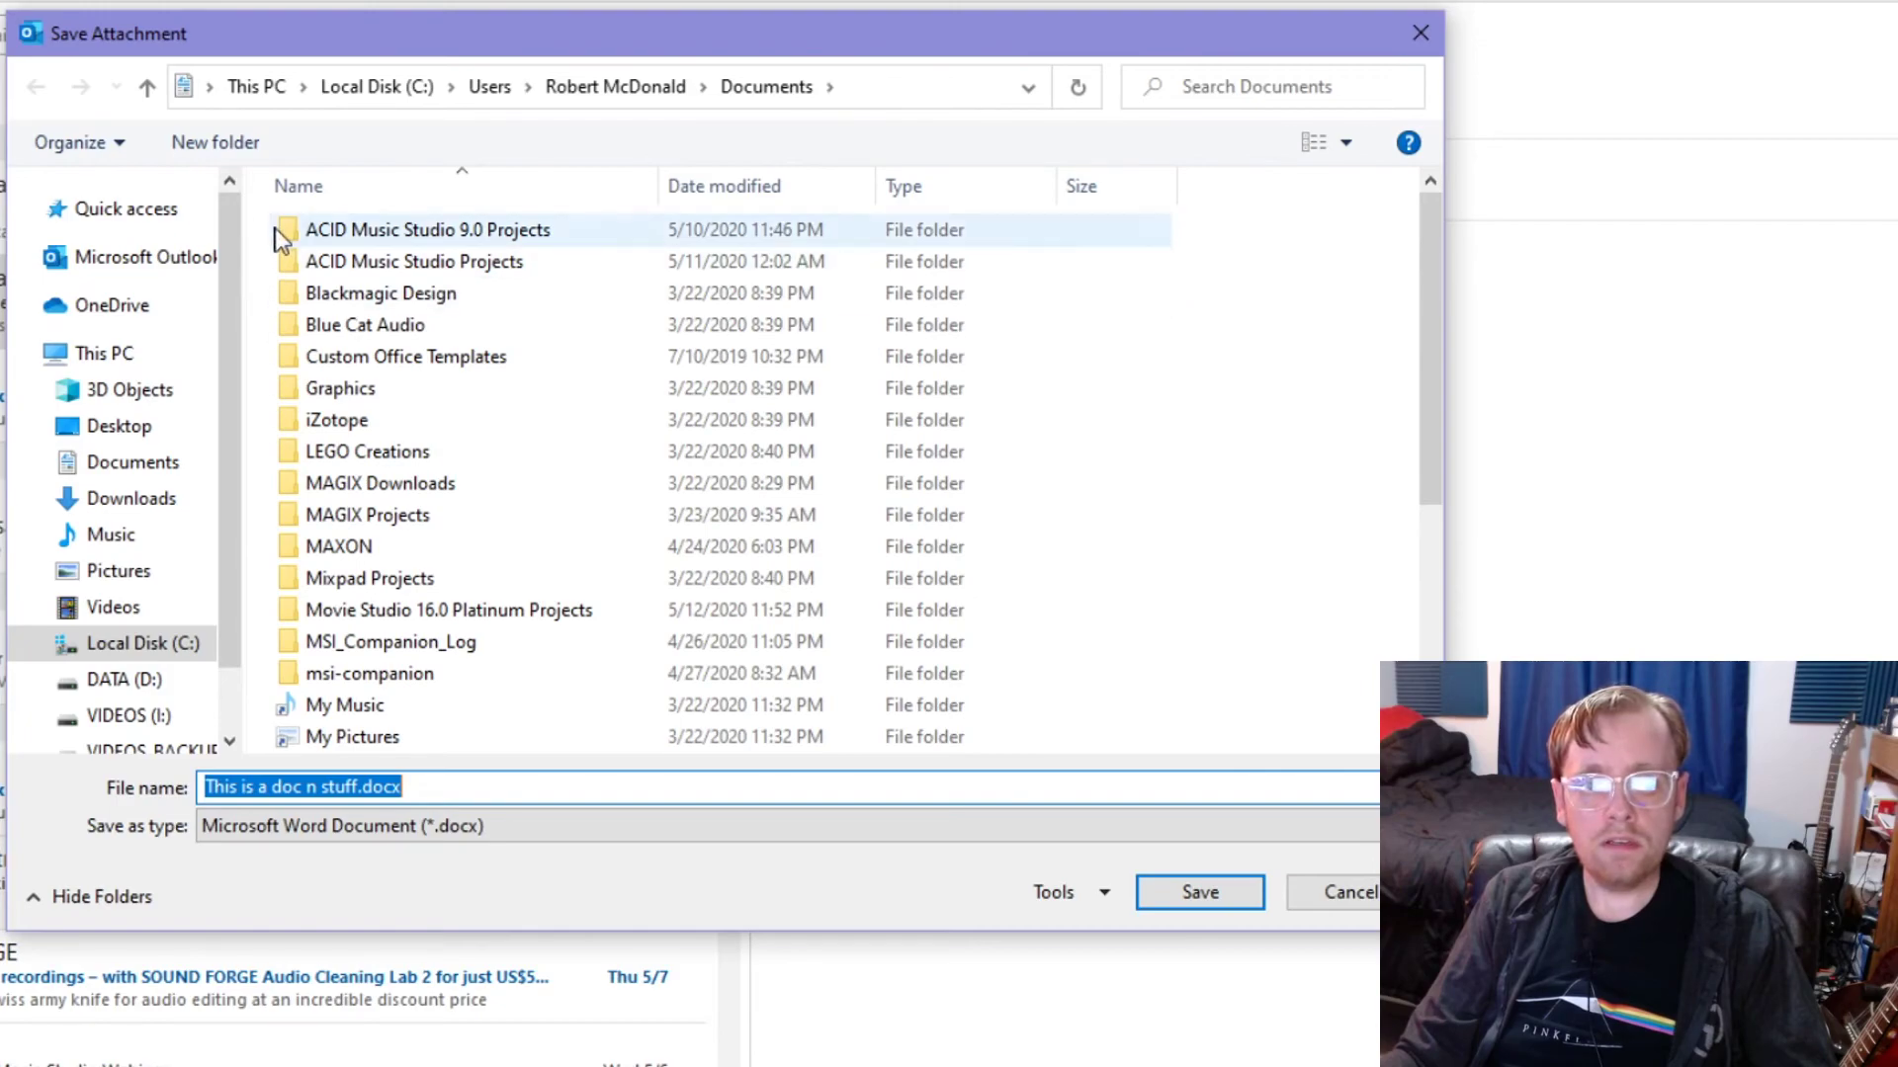
right_click(264, 302)
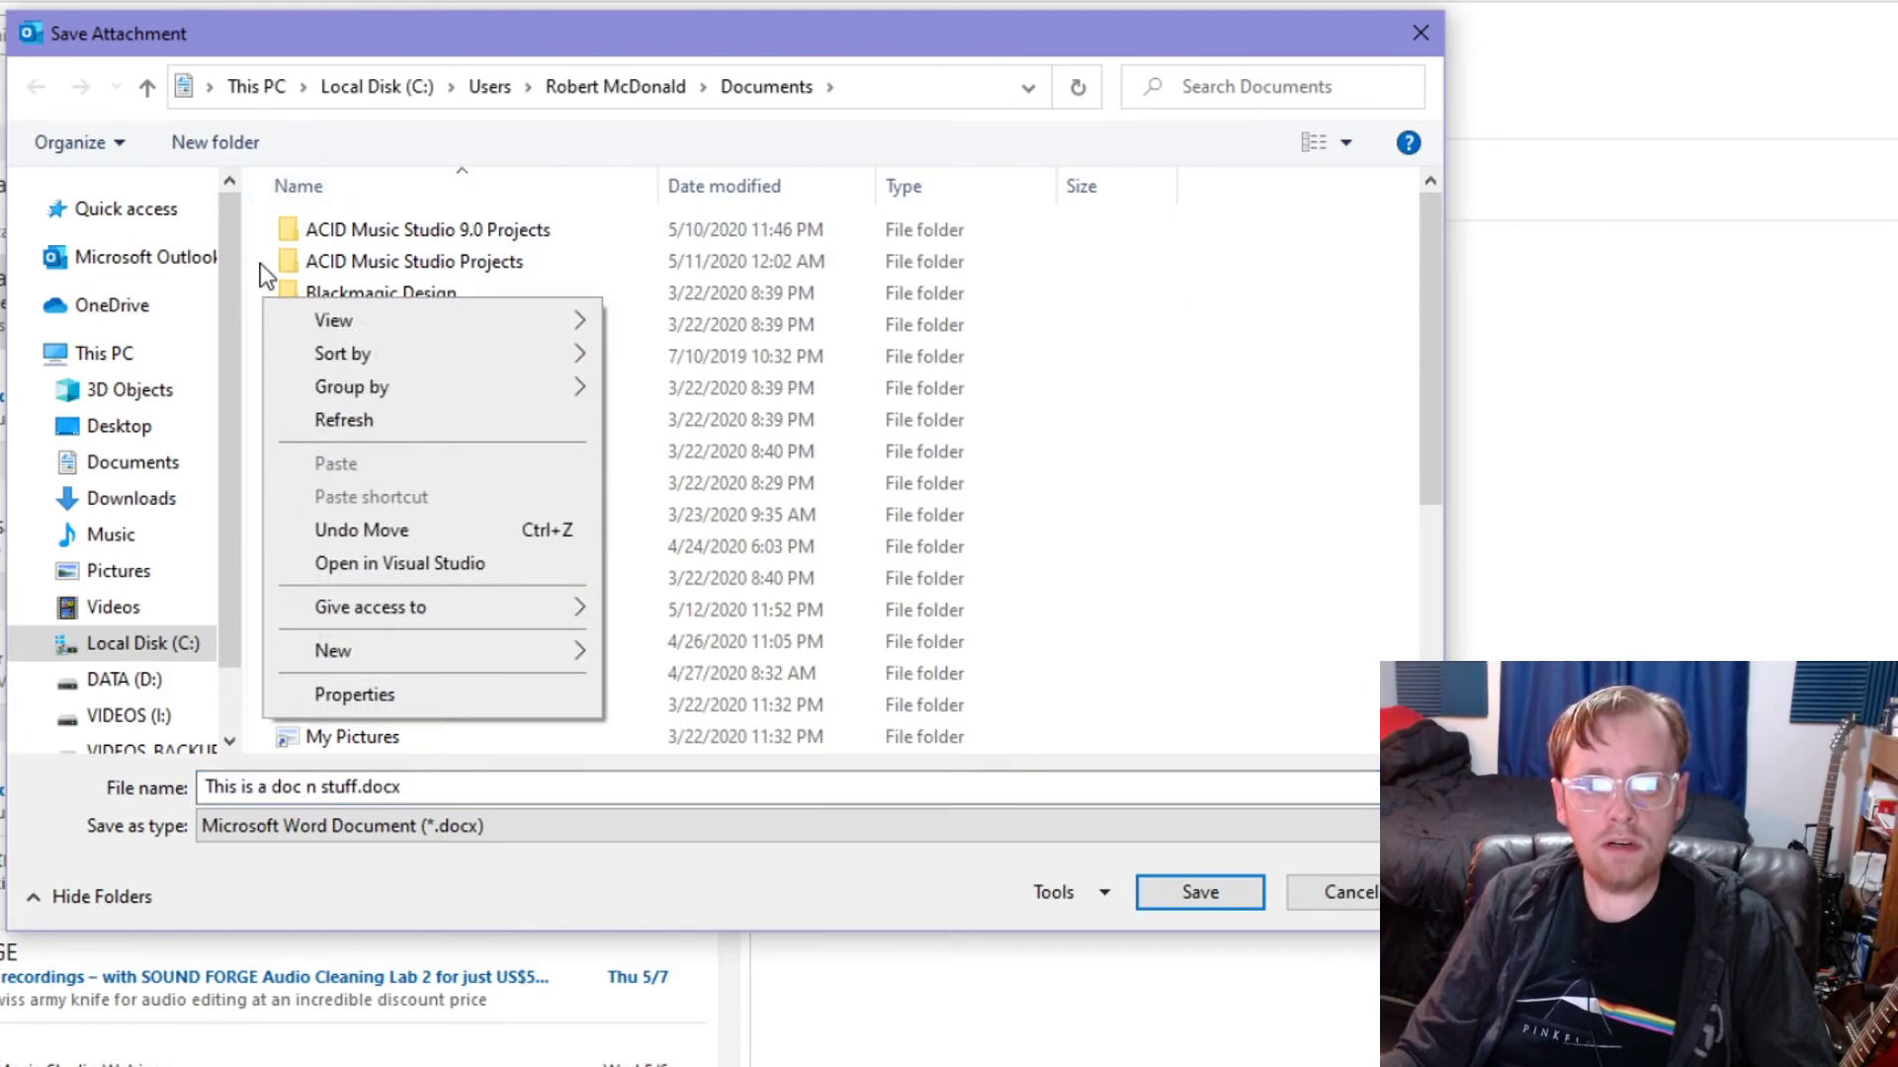
left_click(259, 263)
right_click(254, 413)
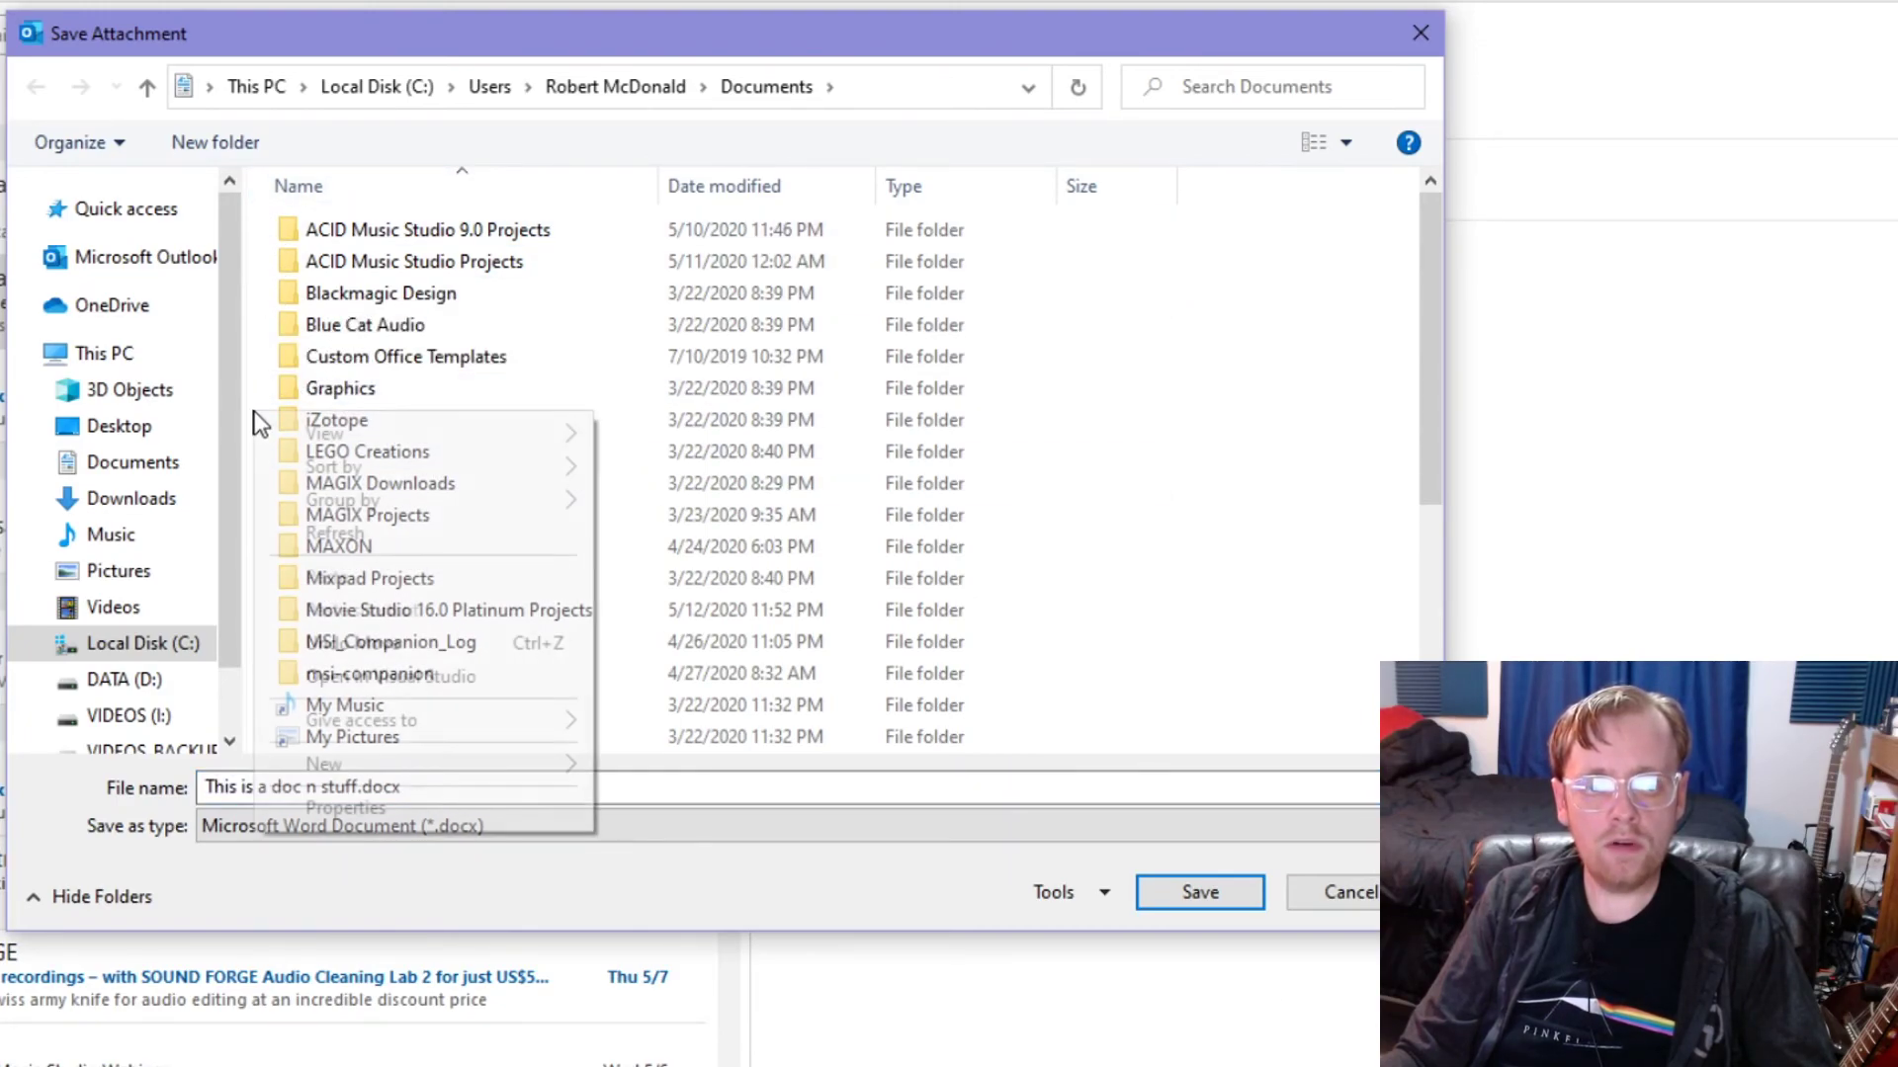
mouse_move(410, 765)
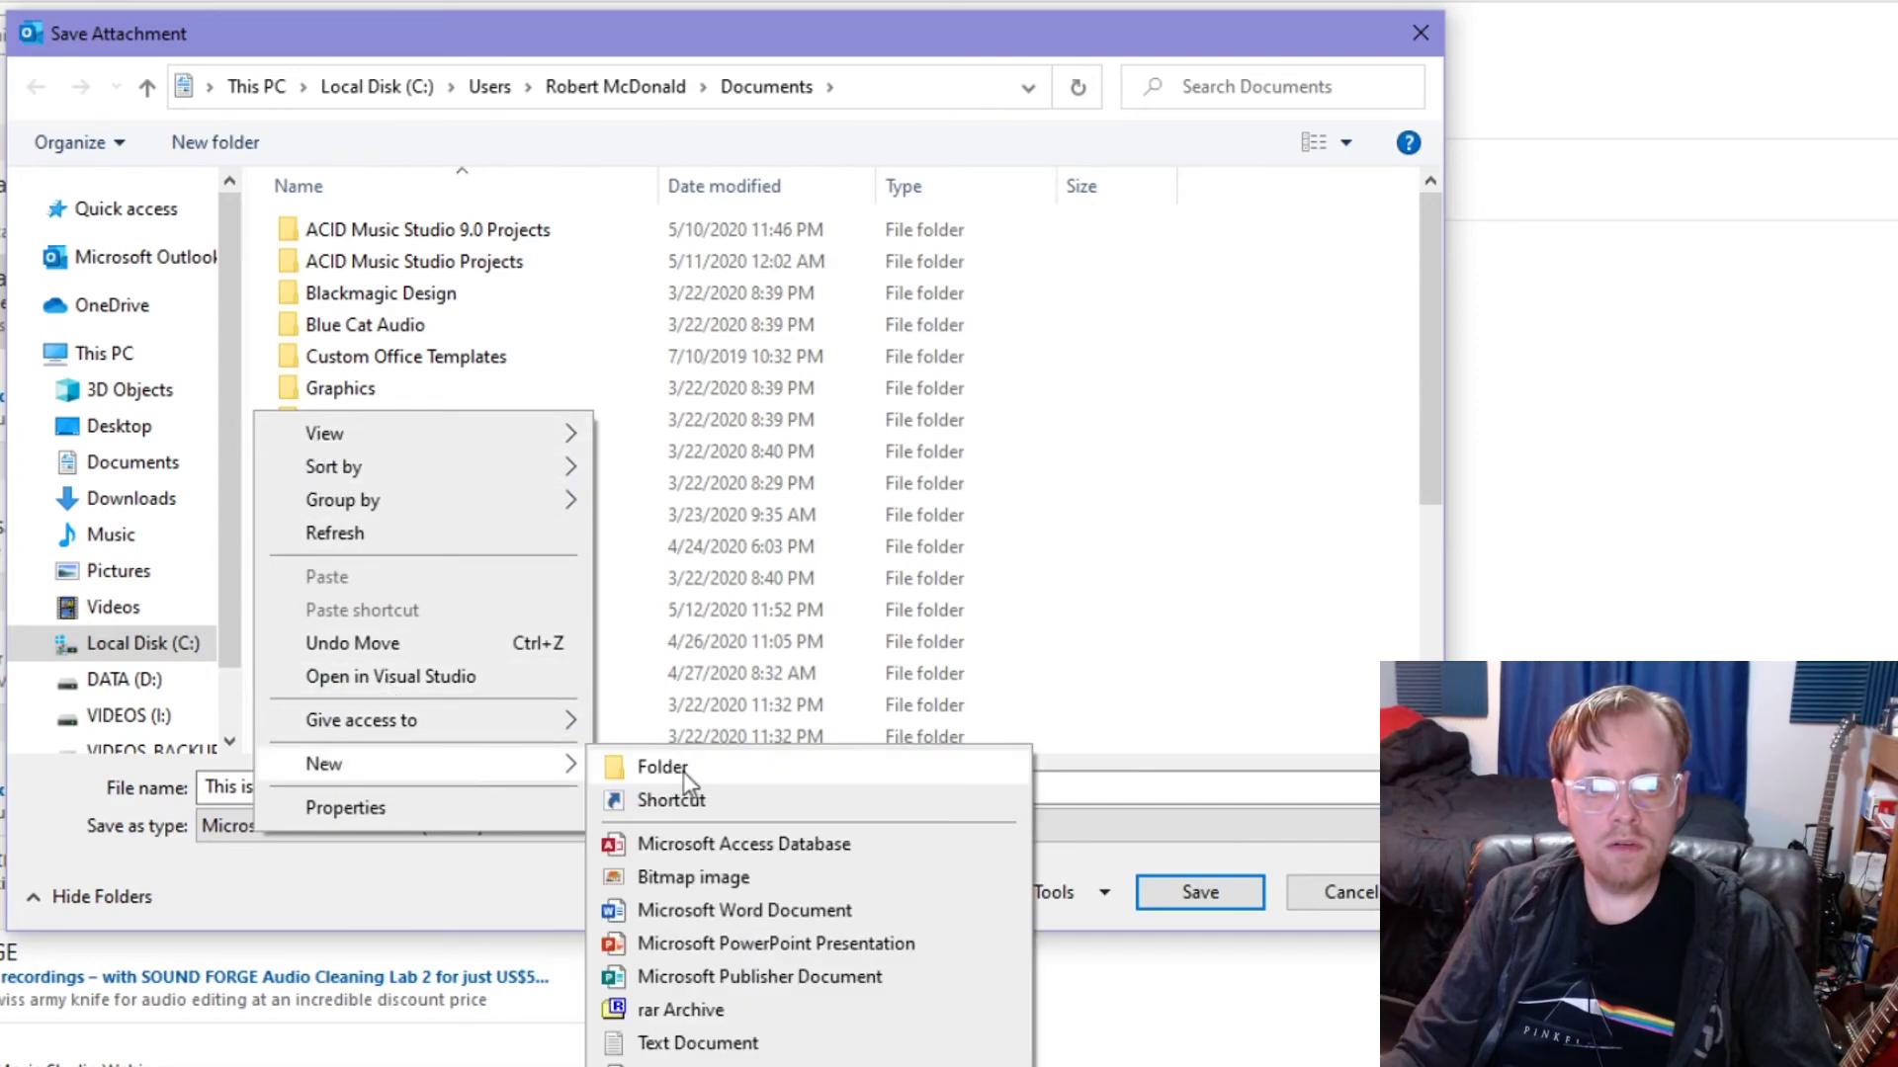
left_click(261, 358)
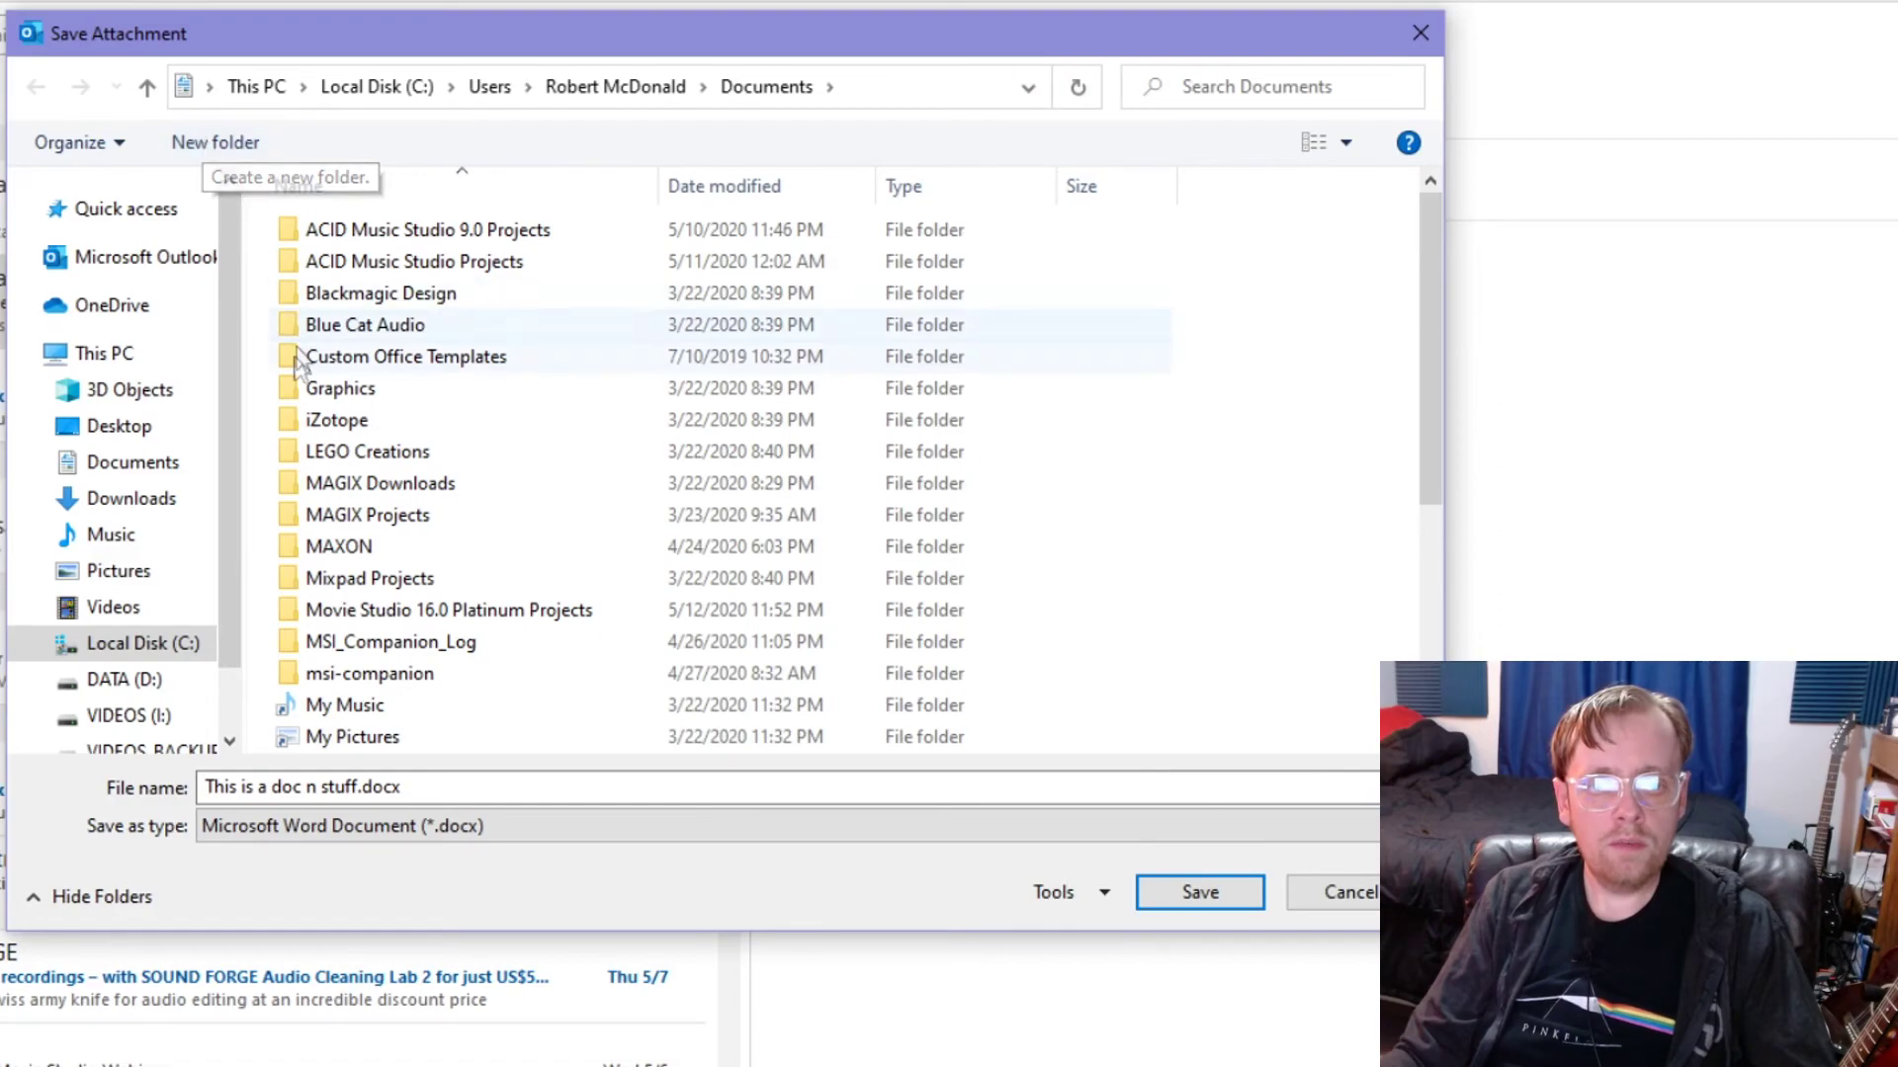
right_click(265, 432)
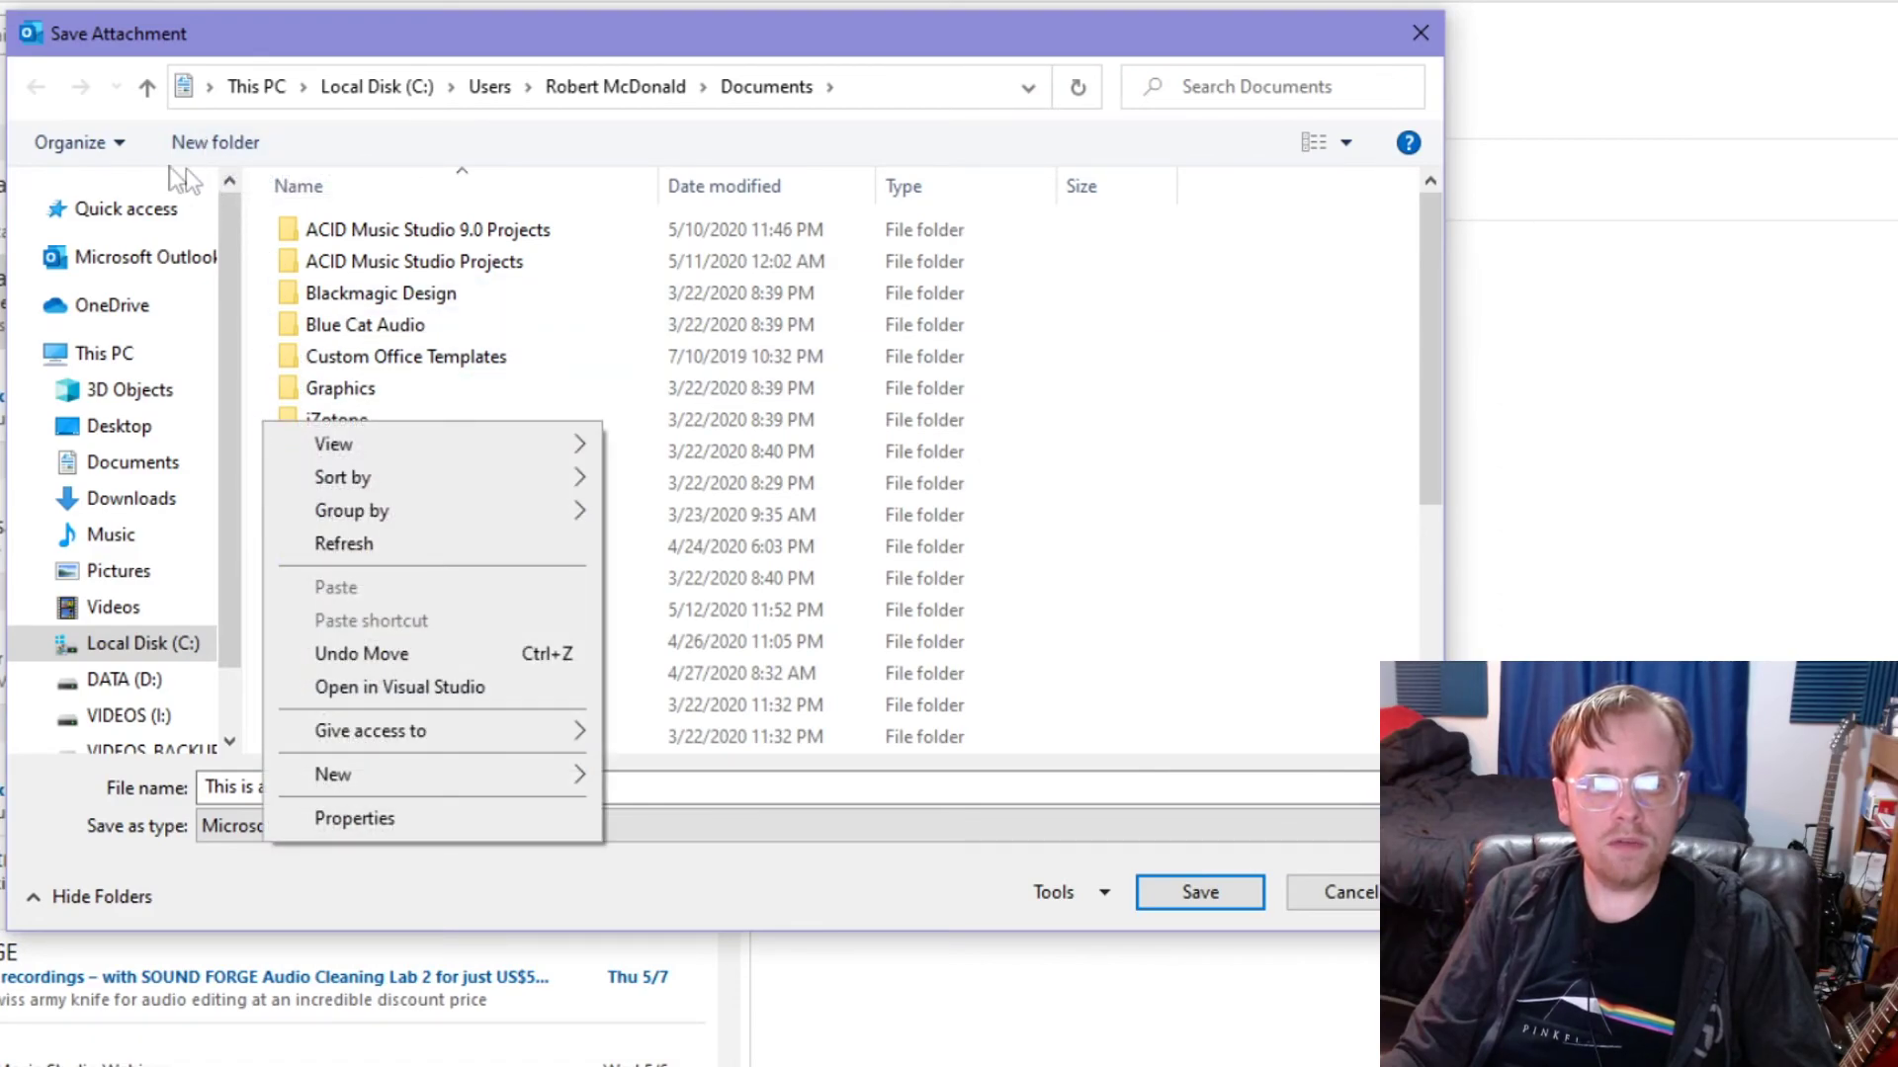
- Create a folder named IMPORTANT DOCUMENTS inside Documents and save This is a doc n stuff.docx in it
right_click(264, 402)
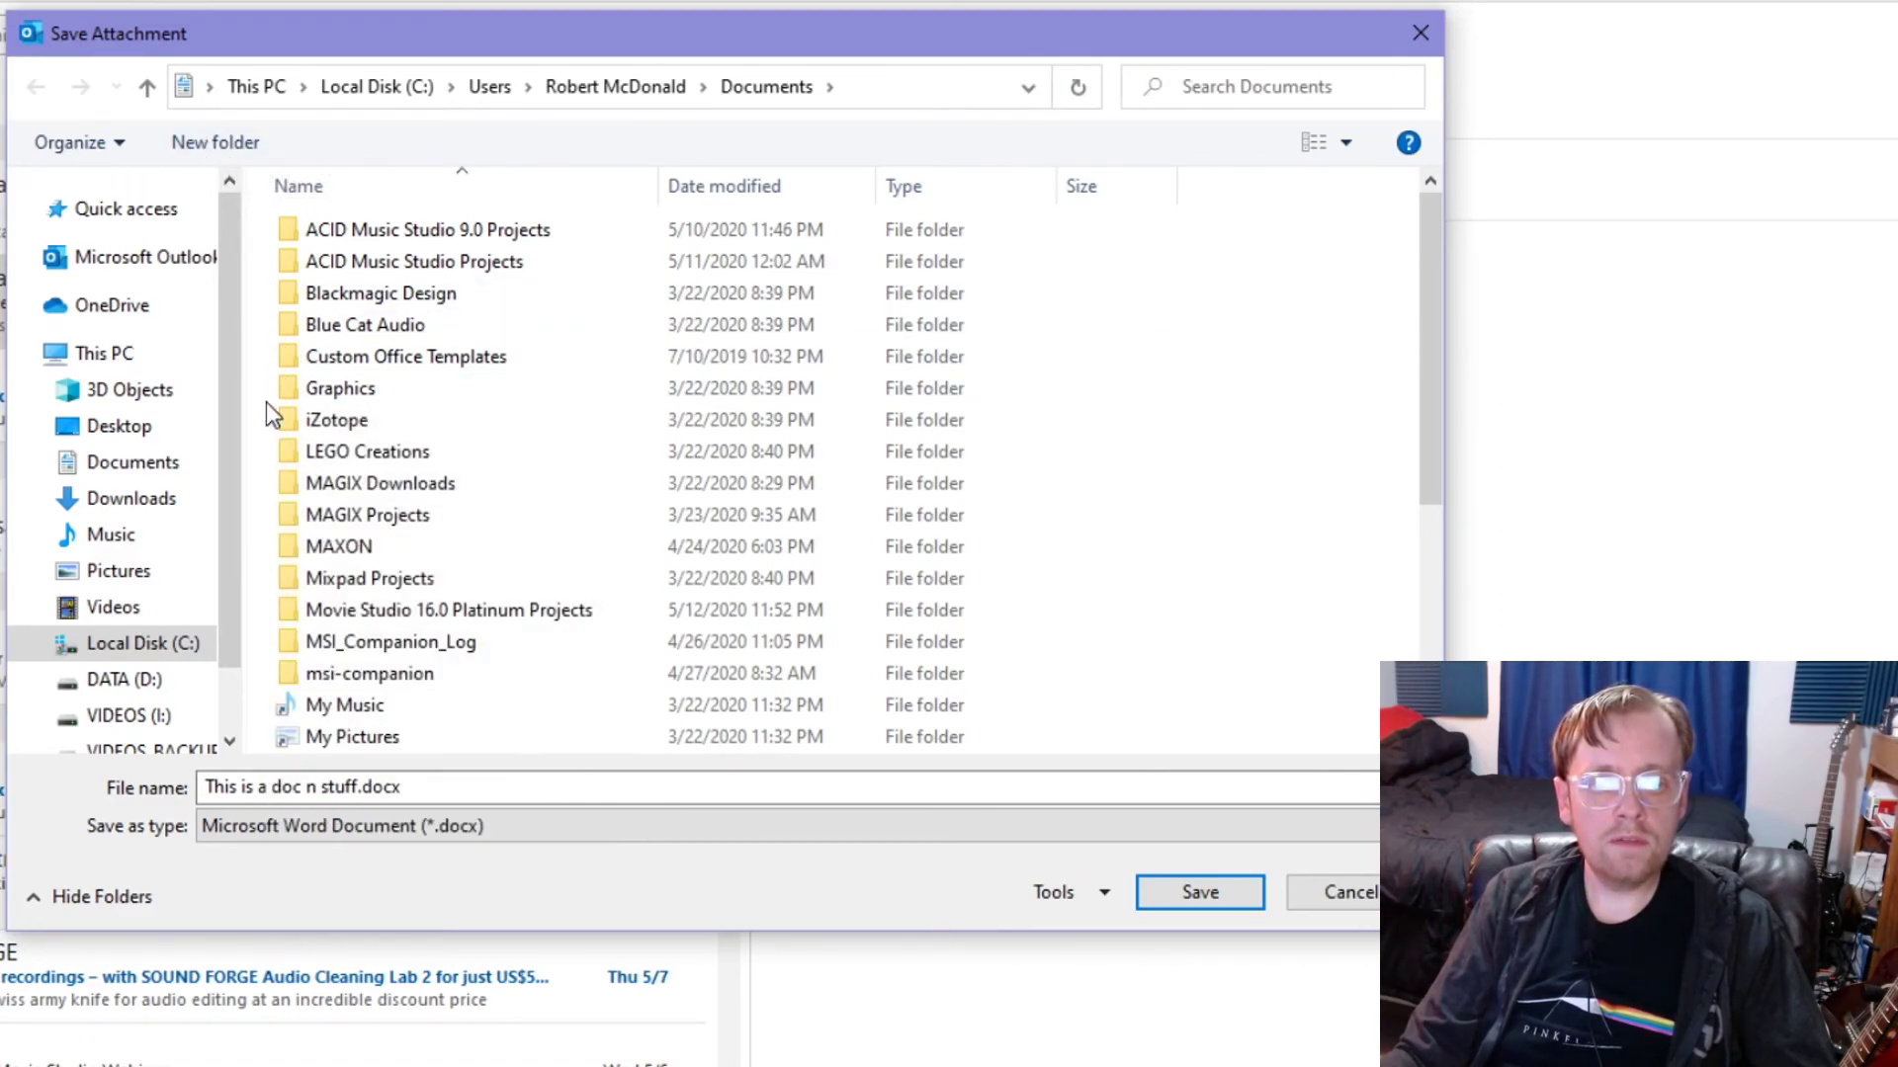
mouse_move(395, 757)
left_click(756, 772)
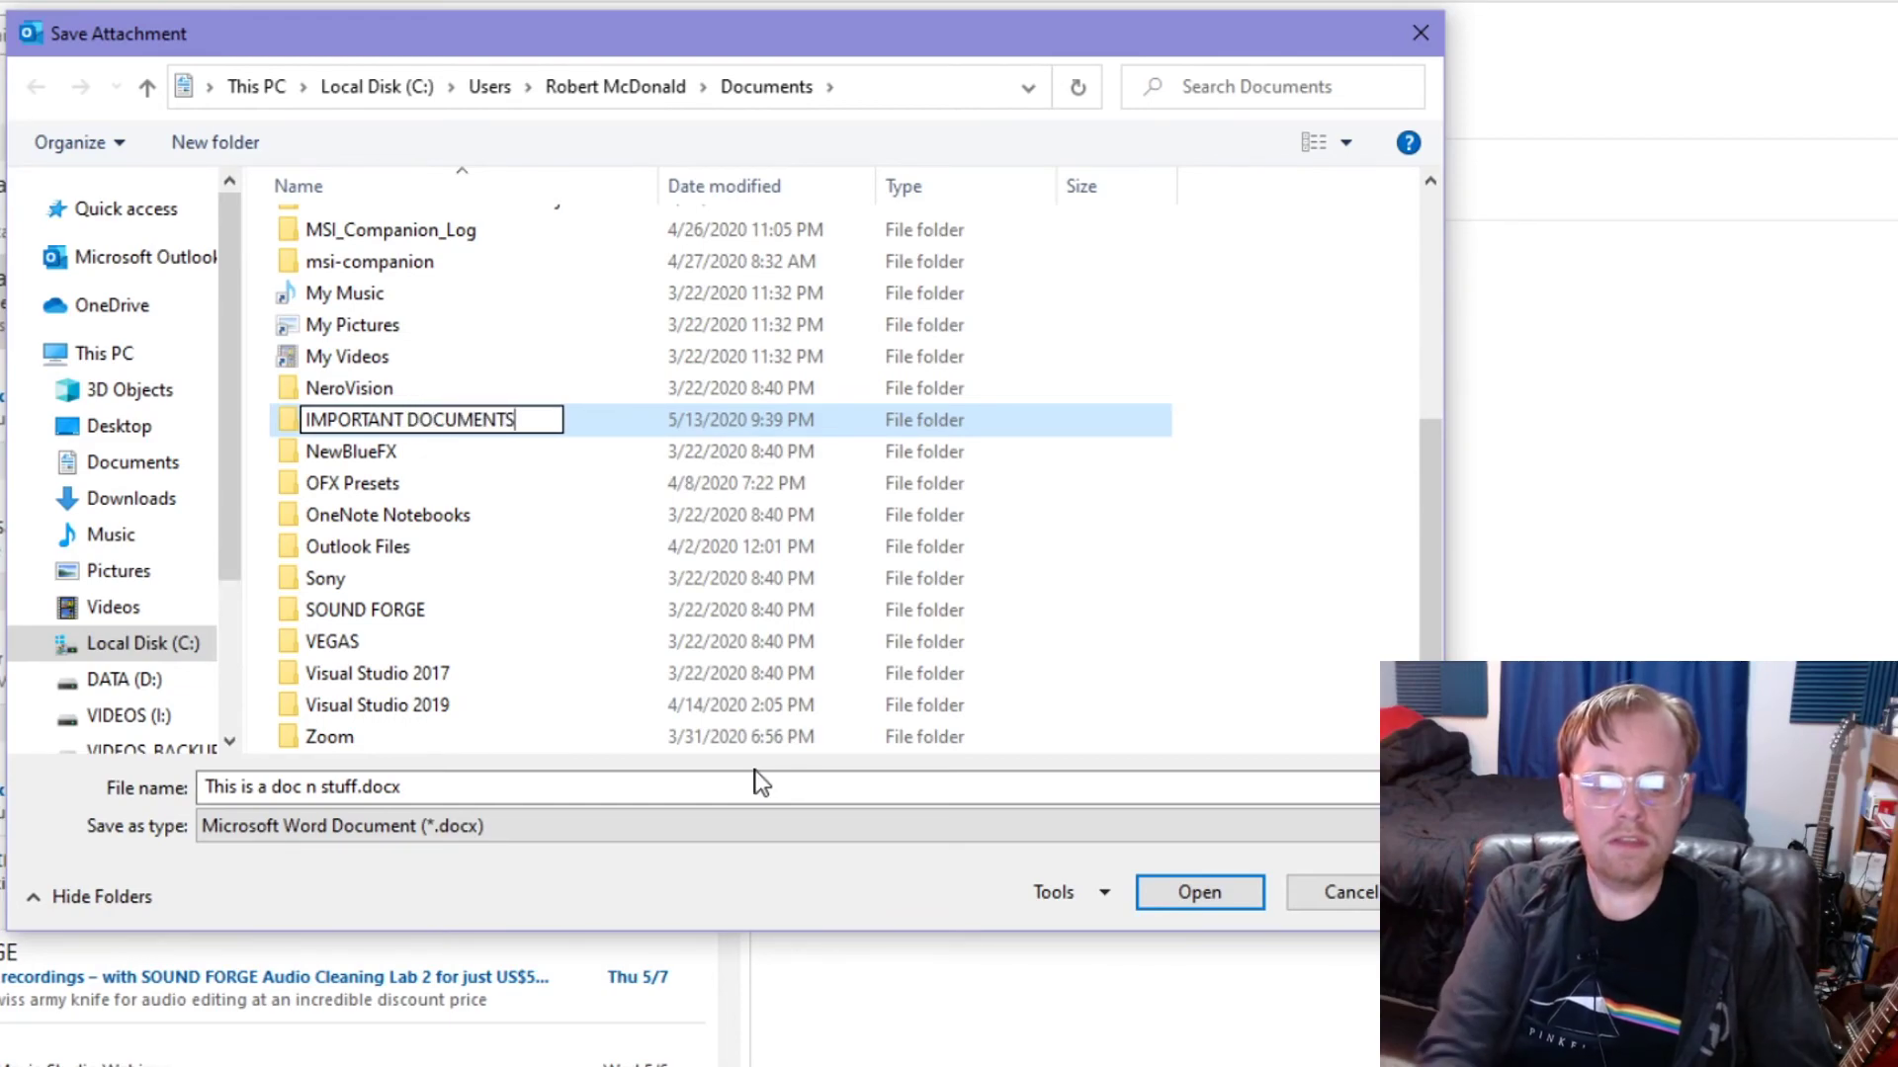
key("Return")
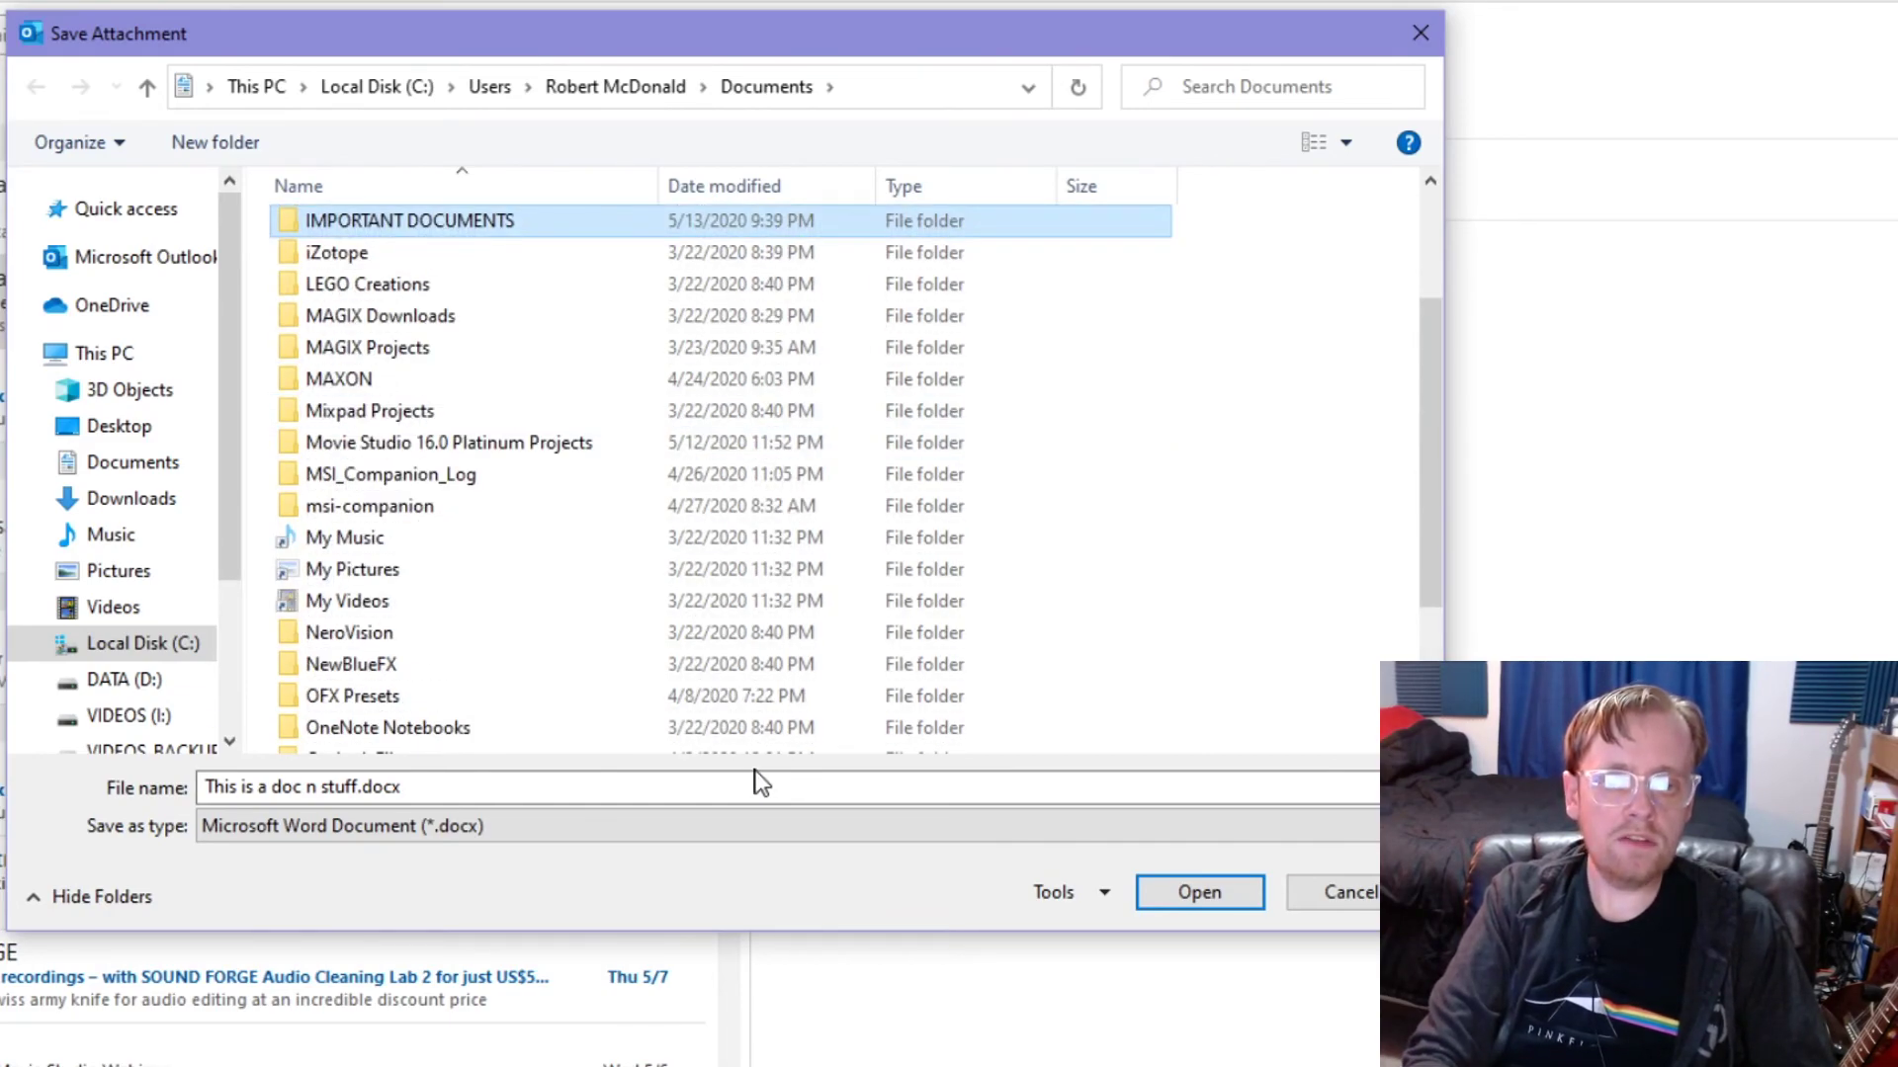
key("Return")
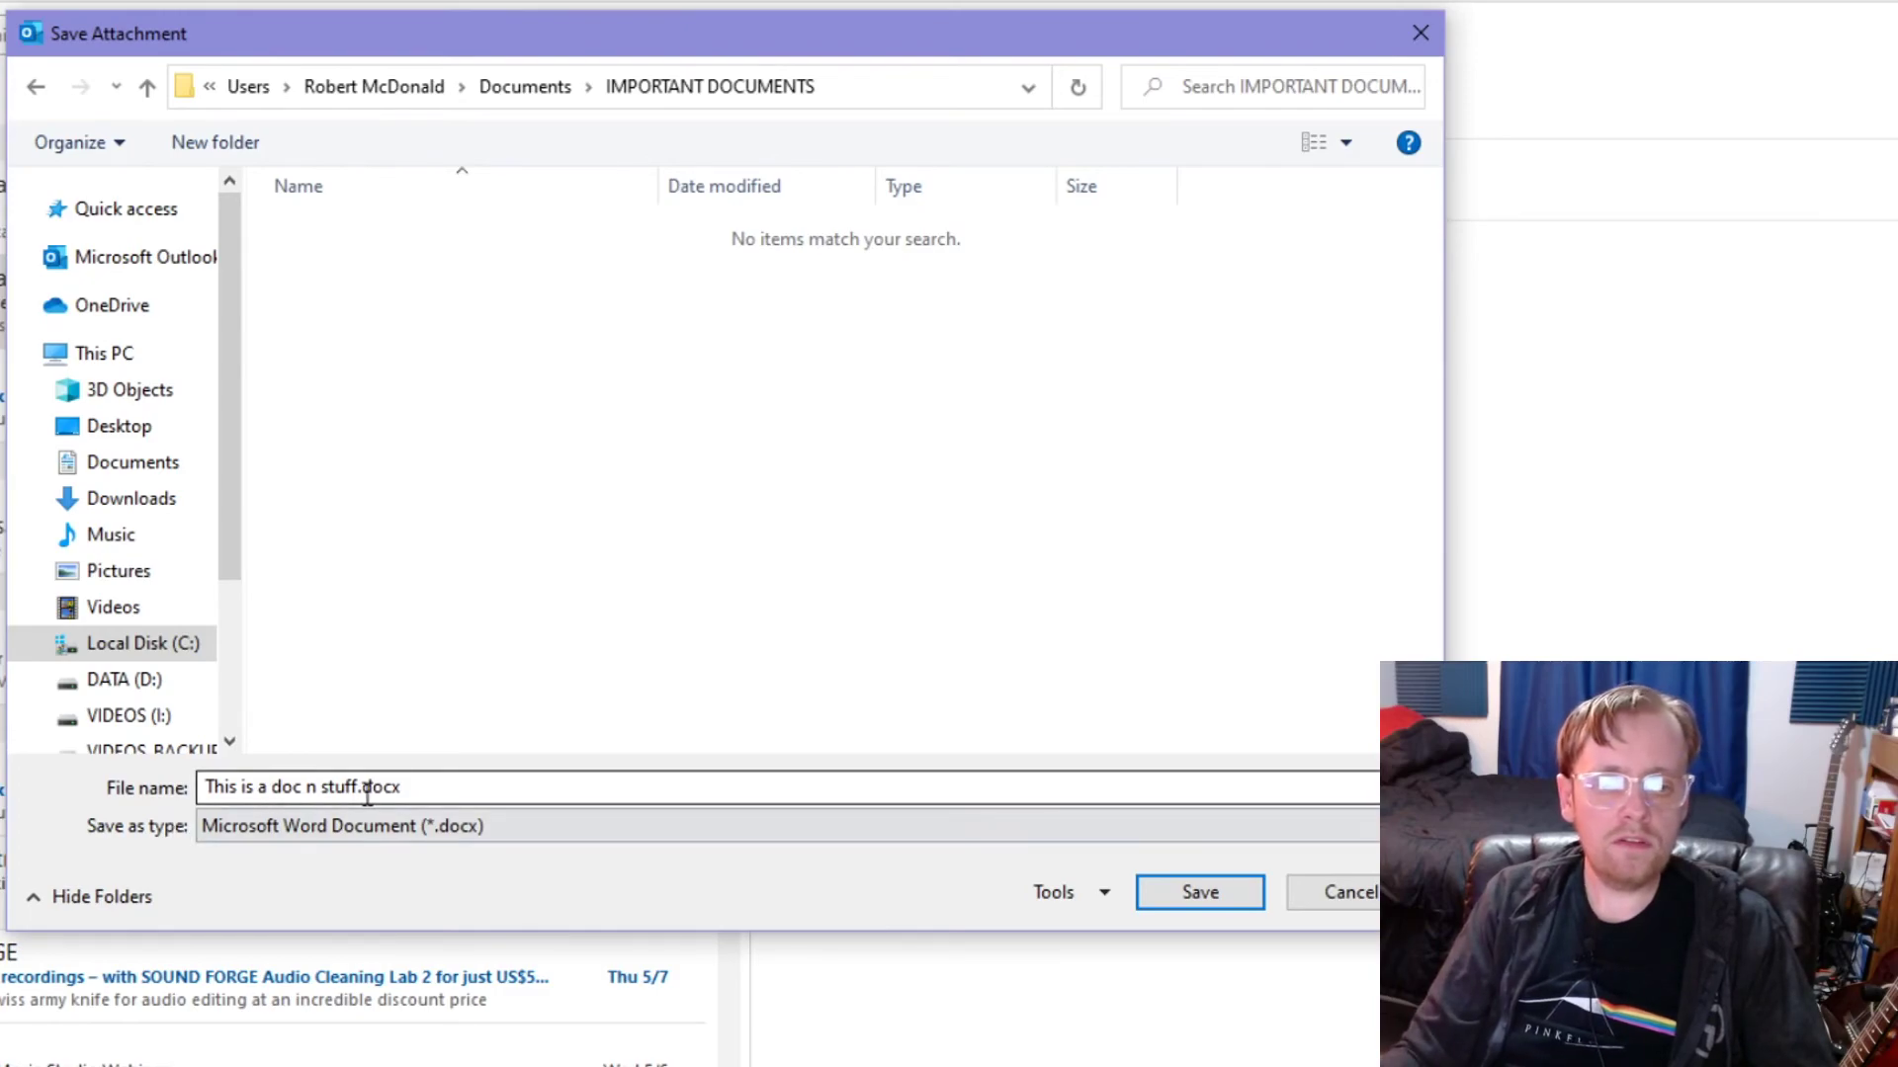
left_click(1222, 895)
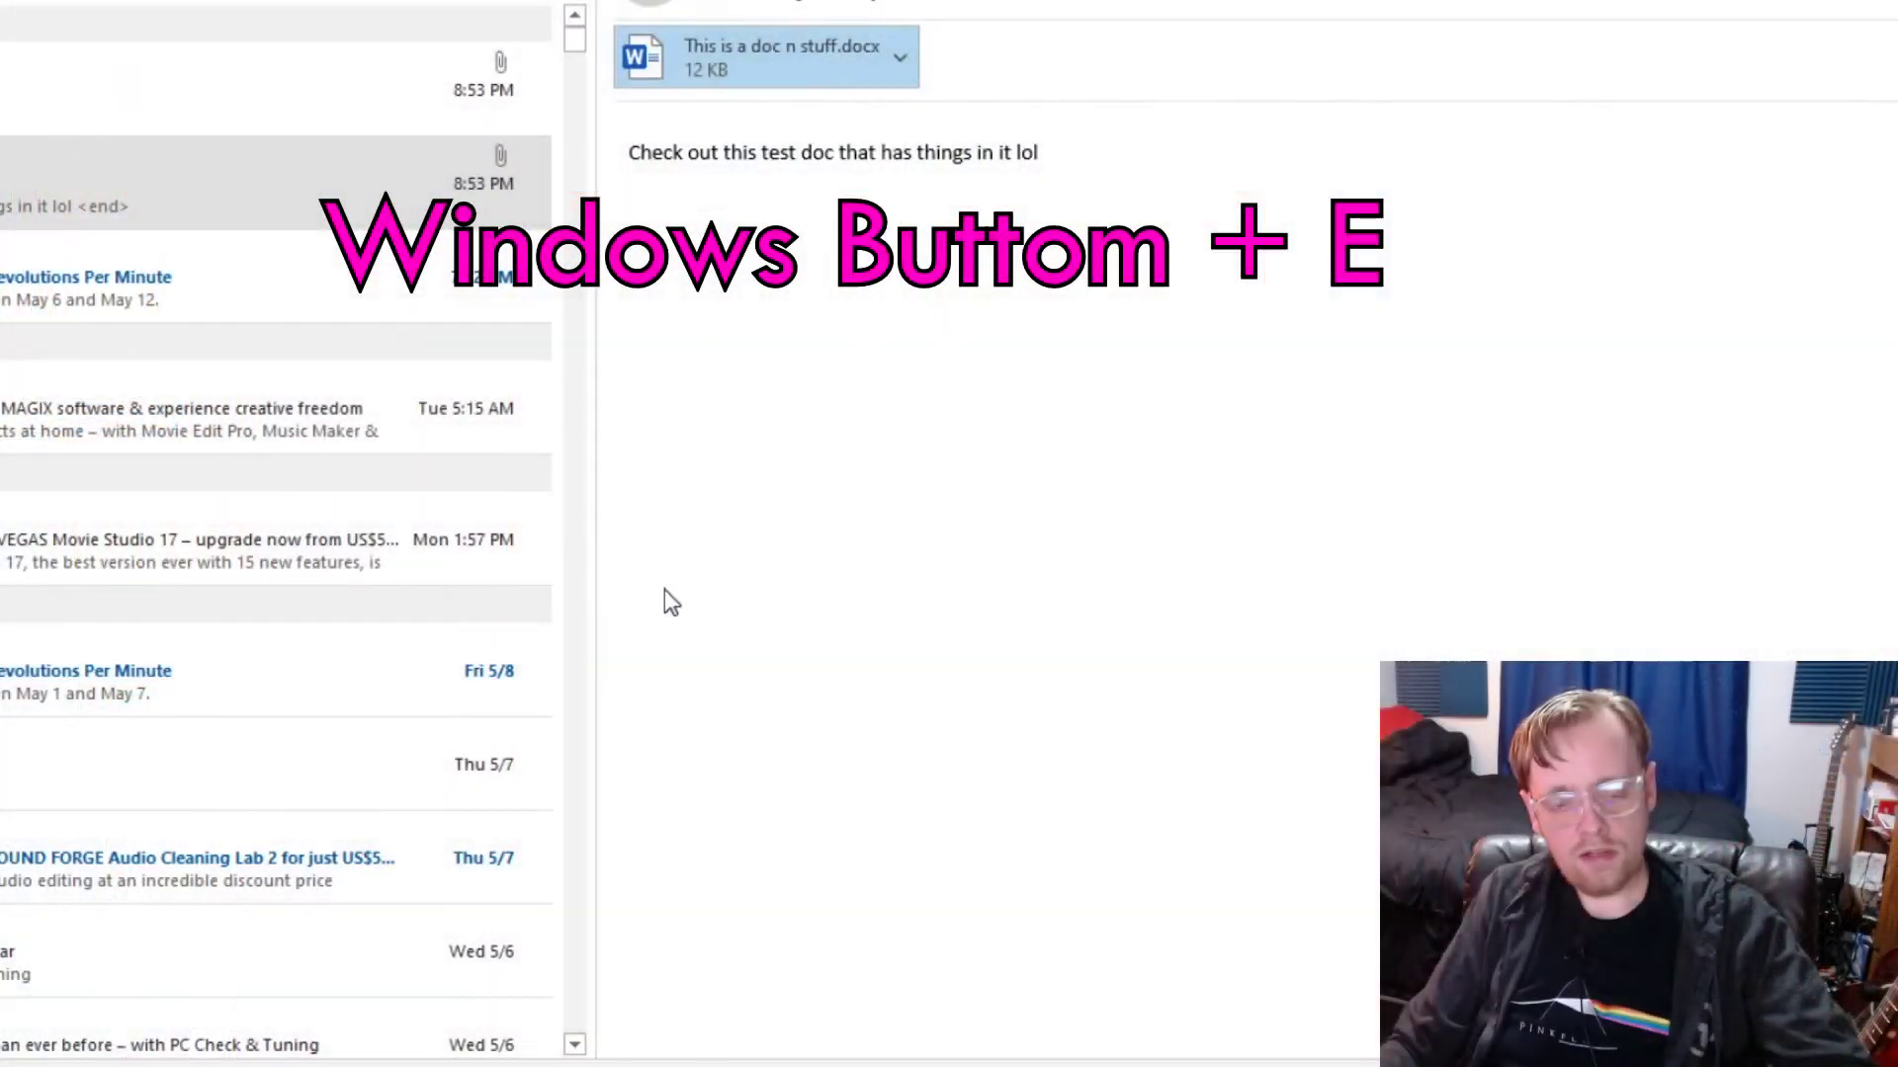
- Open File Explorer directly, and launch it again through a Windows search for "explorer"
key("super+e")
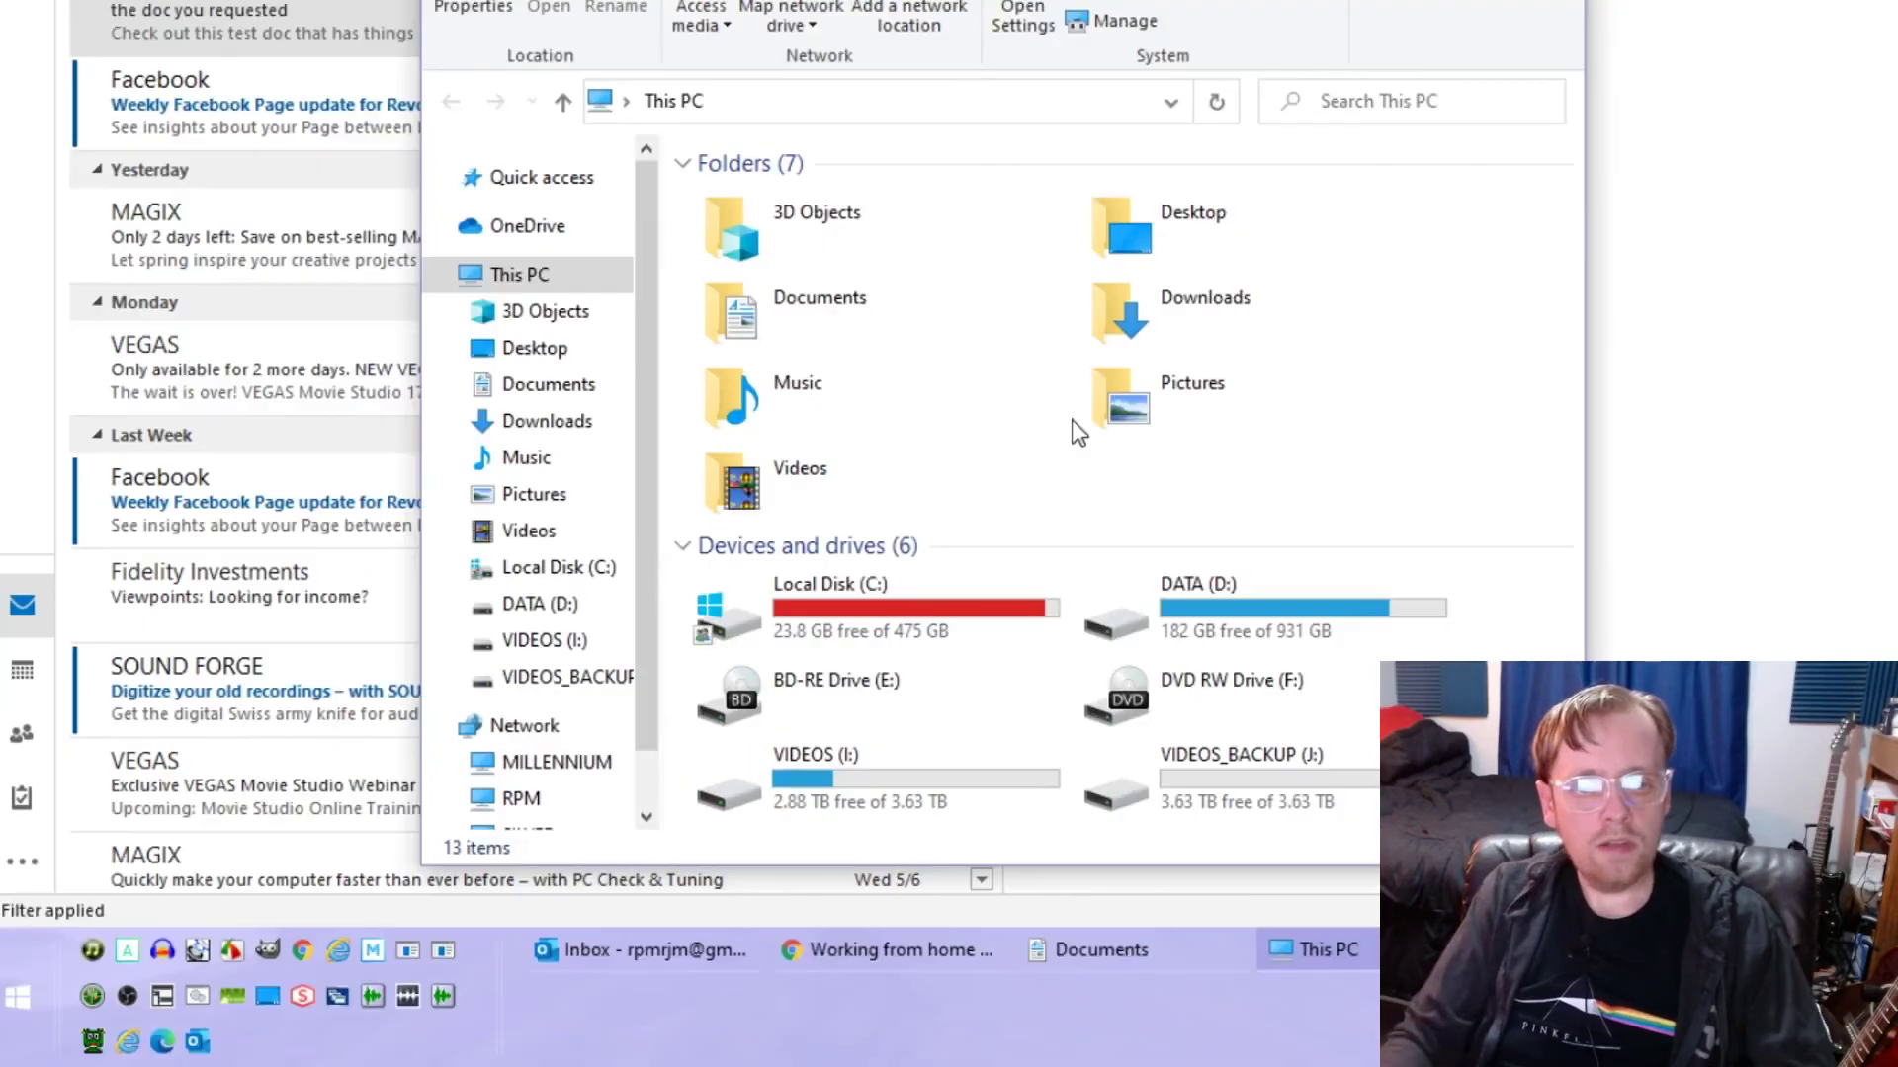
key("super")
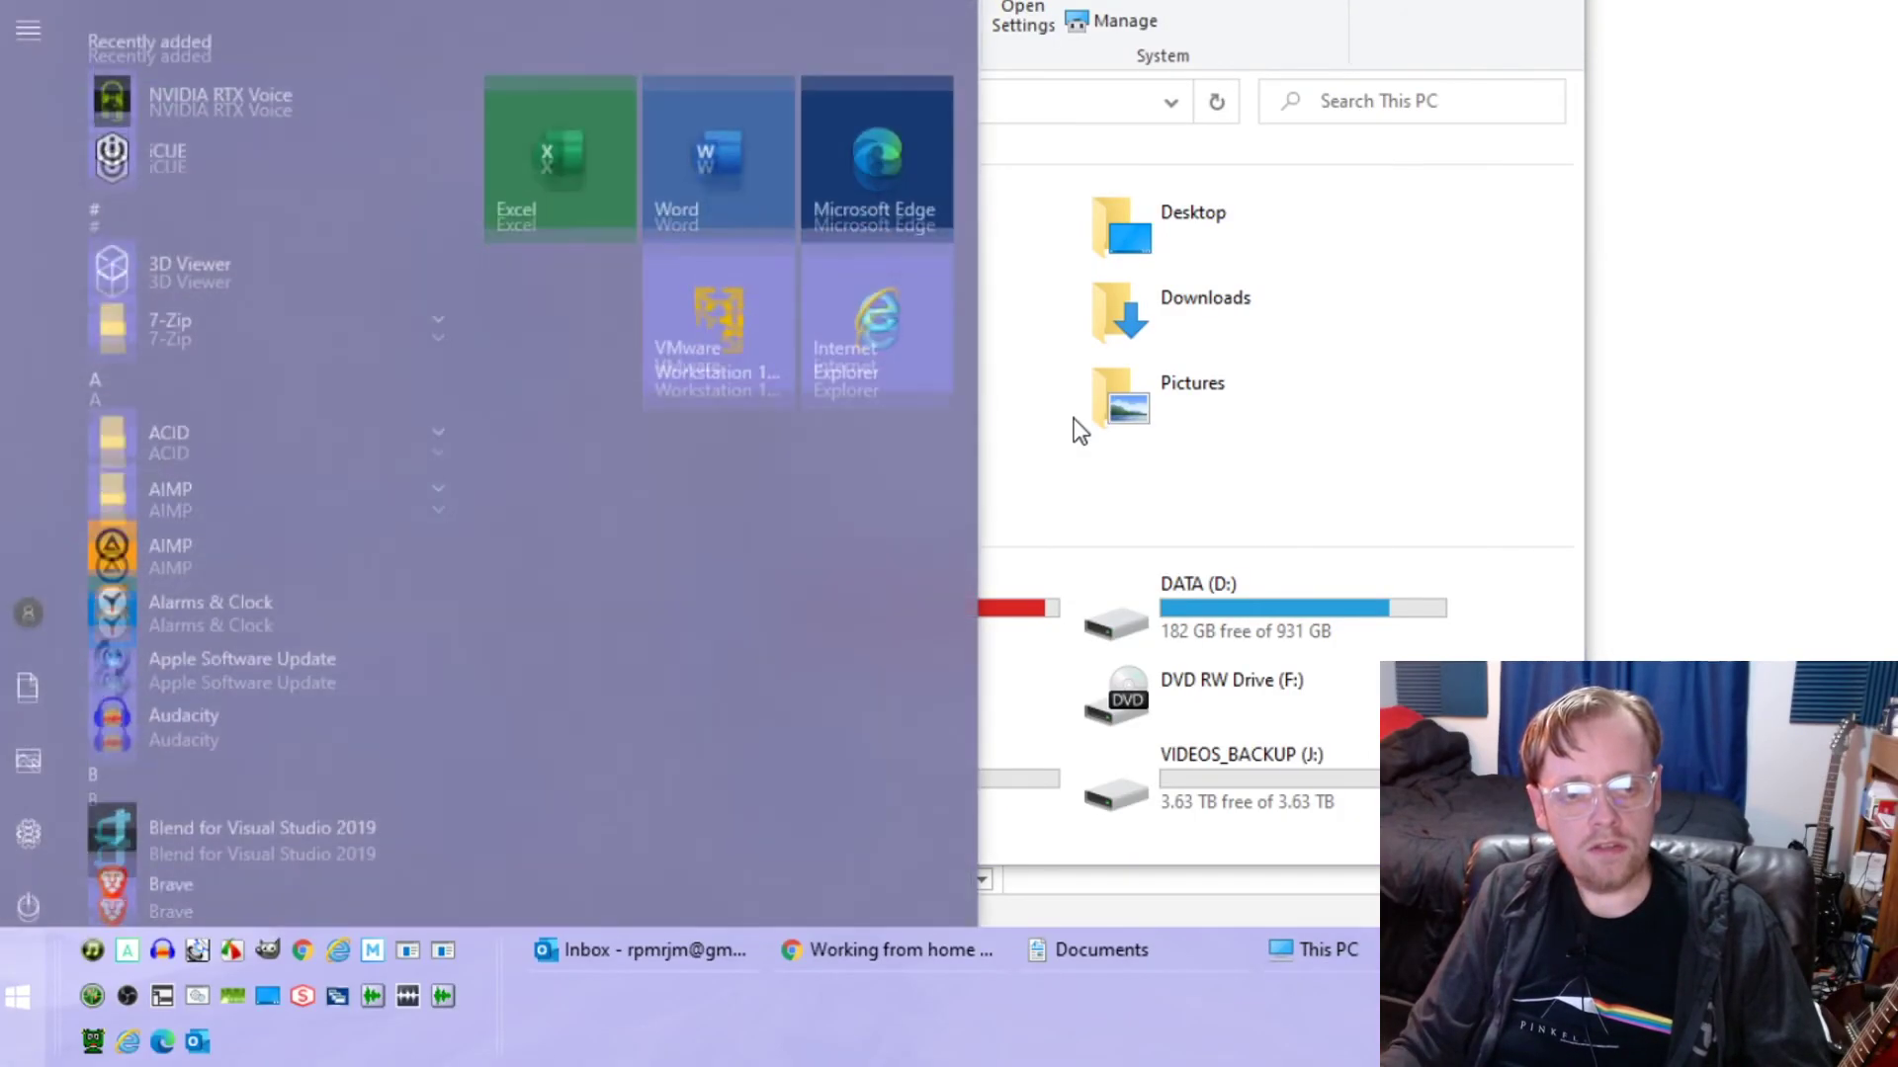
type("explorer")
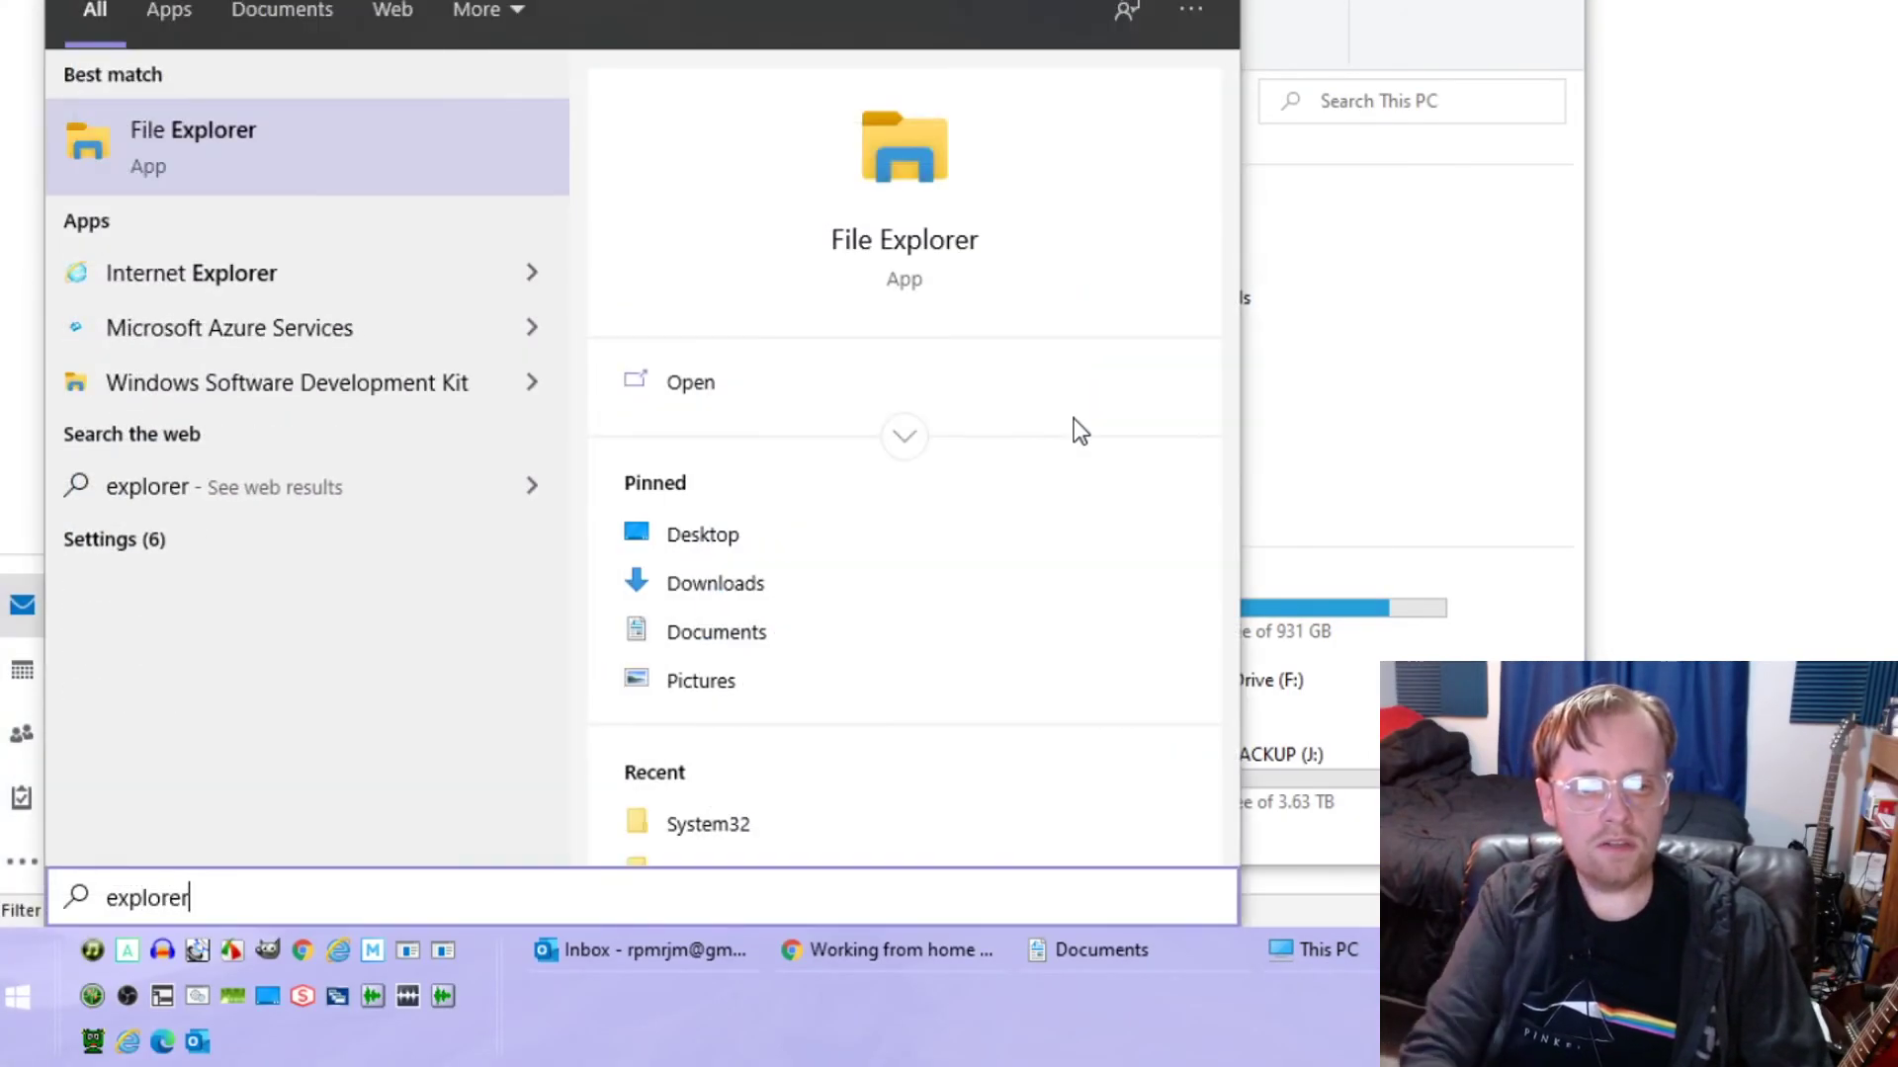
left_click(158, 133)
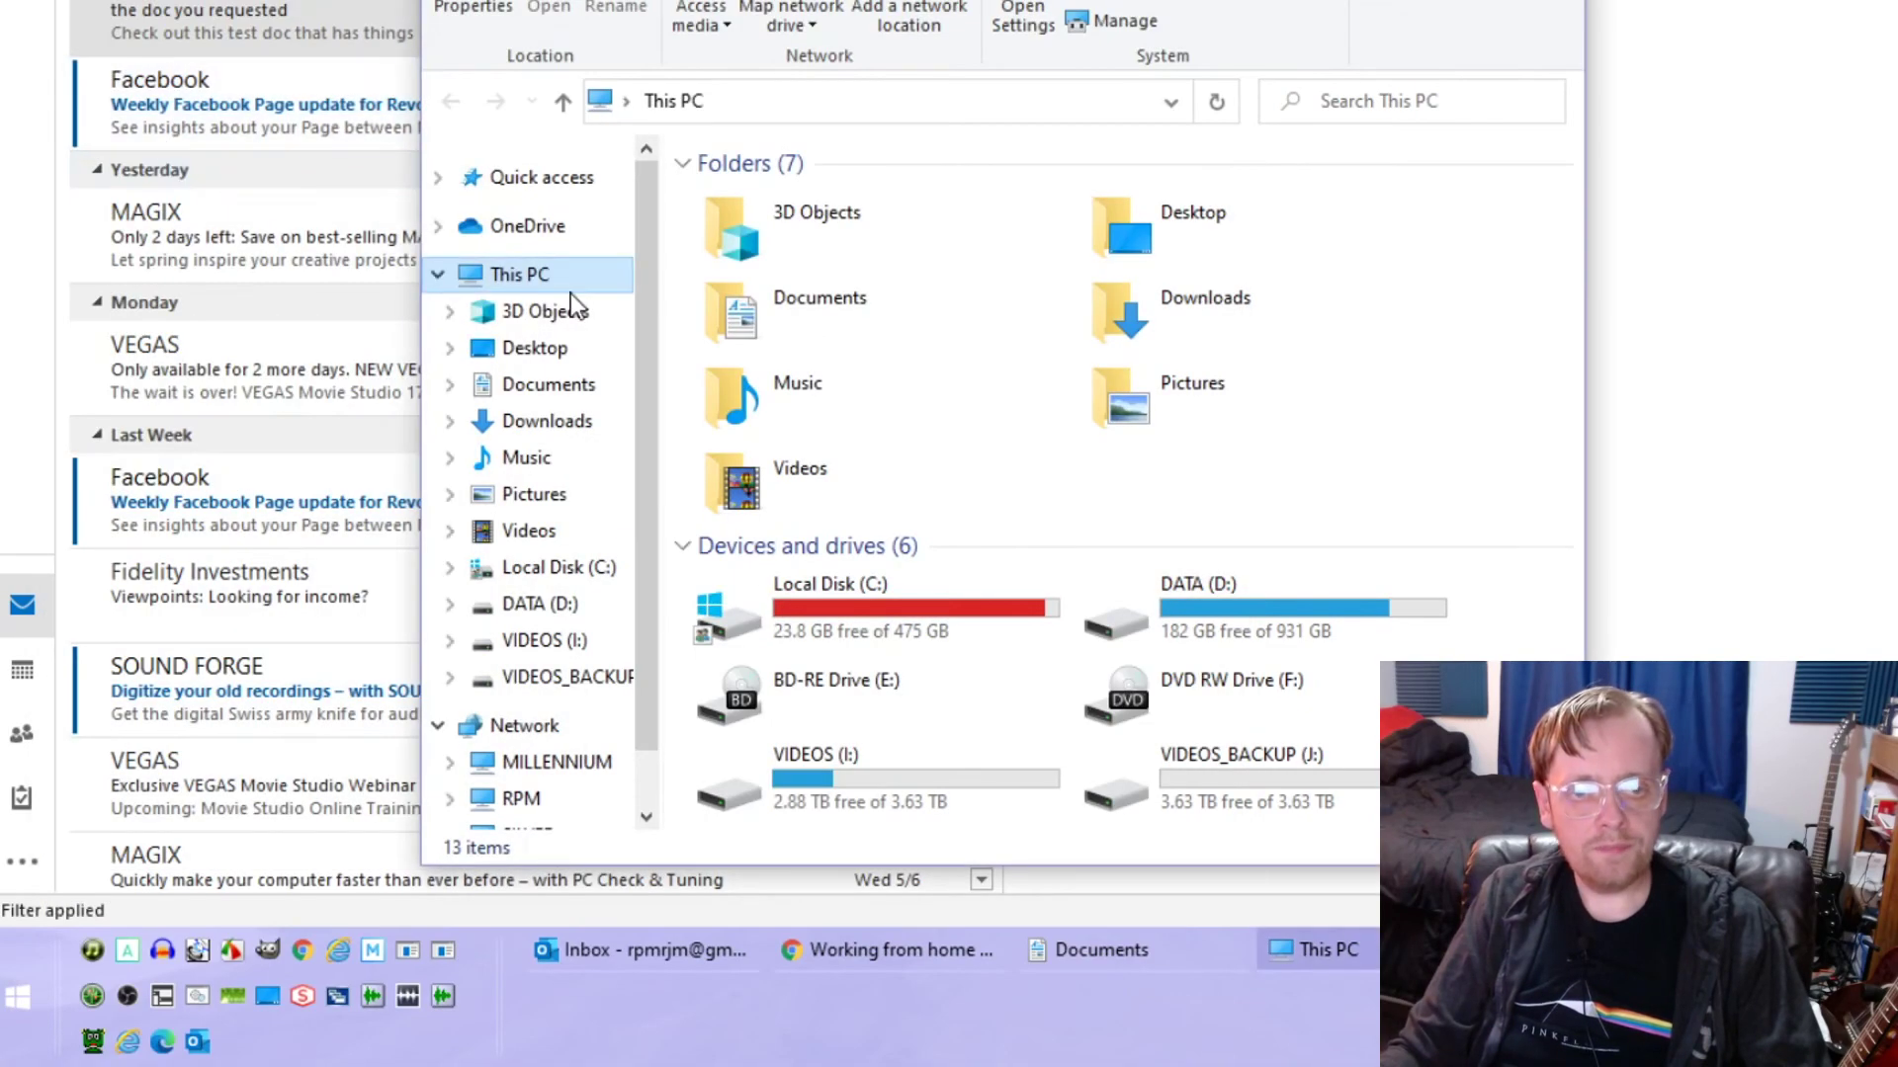
- Browse to the IMPORTANT DOCUMENTS folder in Documents and open This is a doc n stuff.docx
left_click_drag(890, 2, 478, 41)
left_click(137, 556)
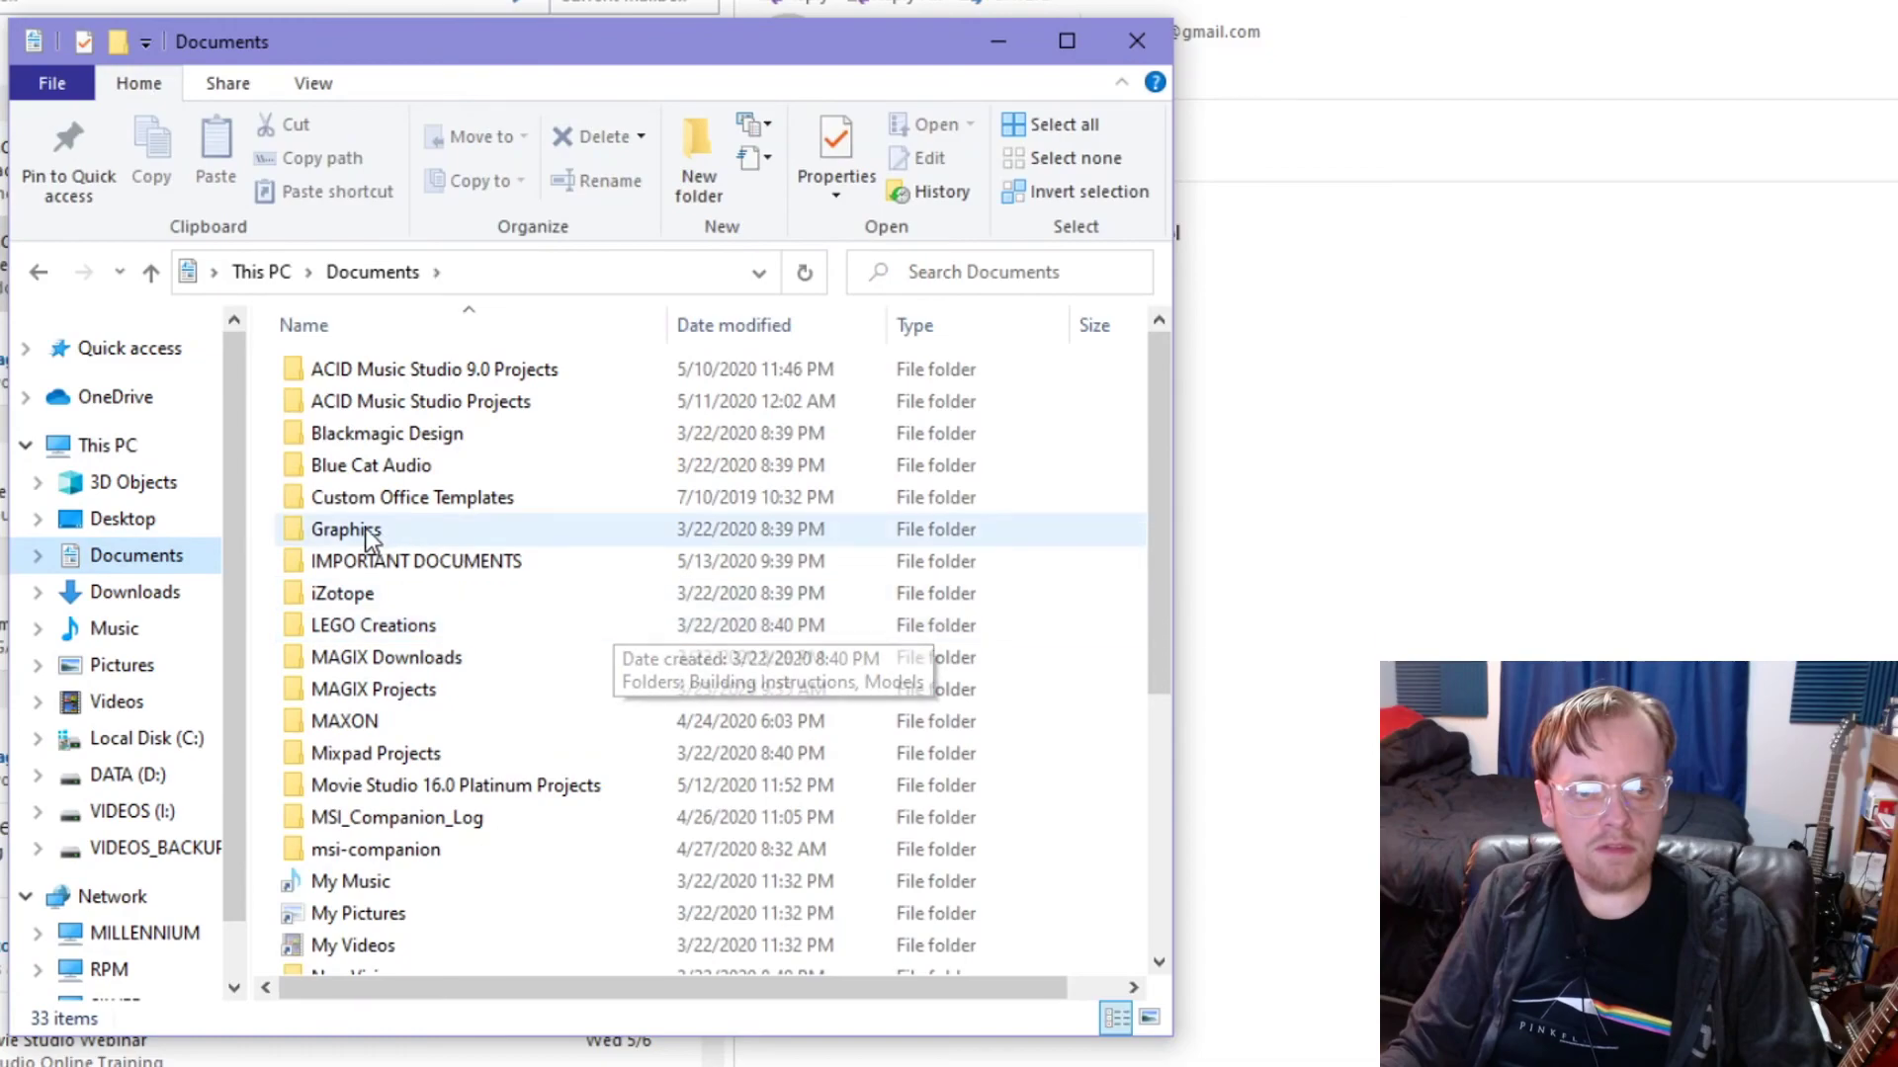
double_click(381, 561)
key("Down")
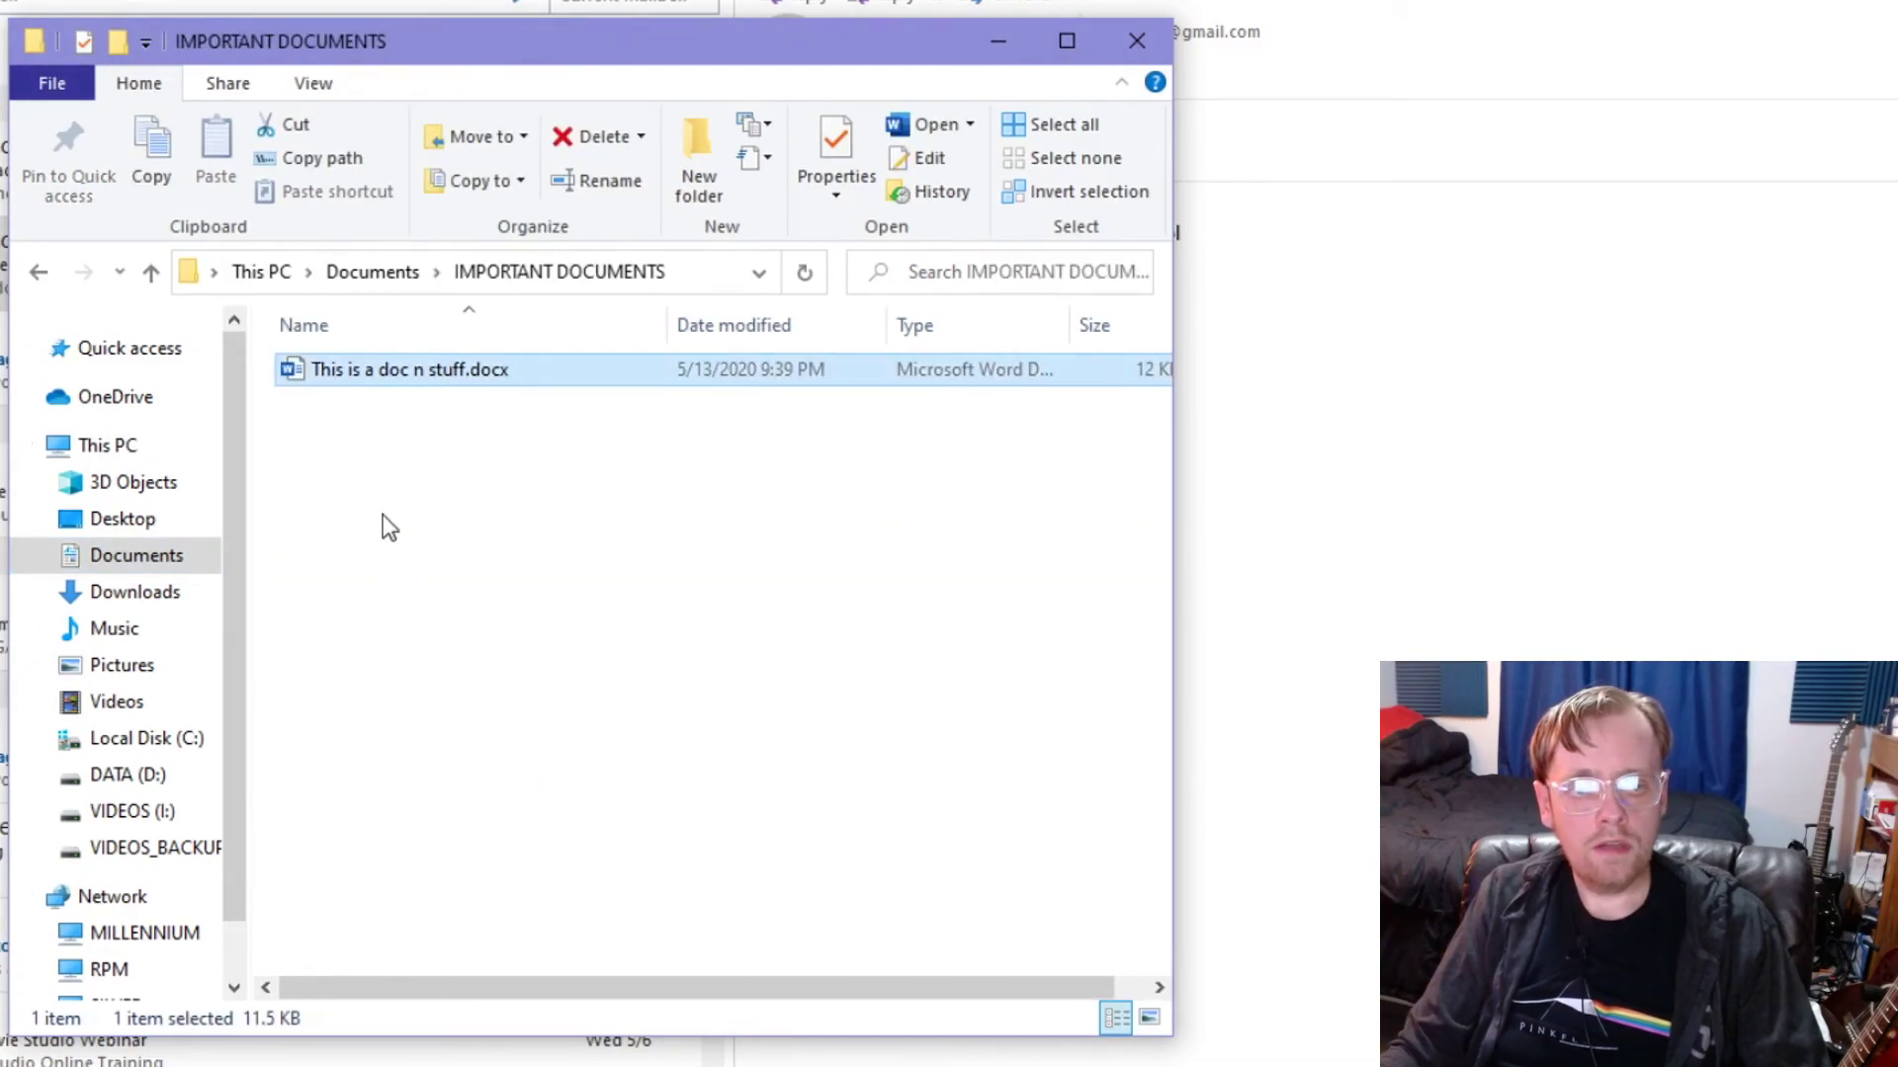
double_click(435, 373)
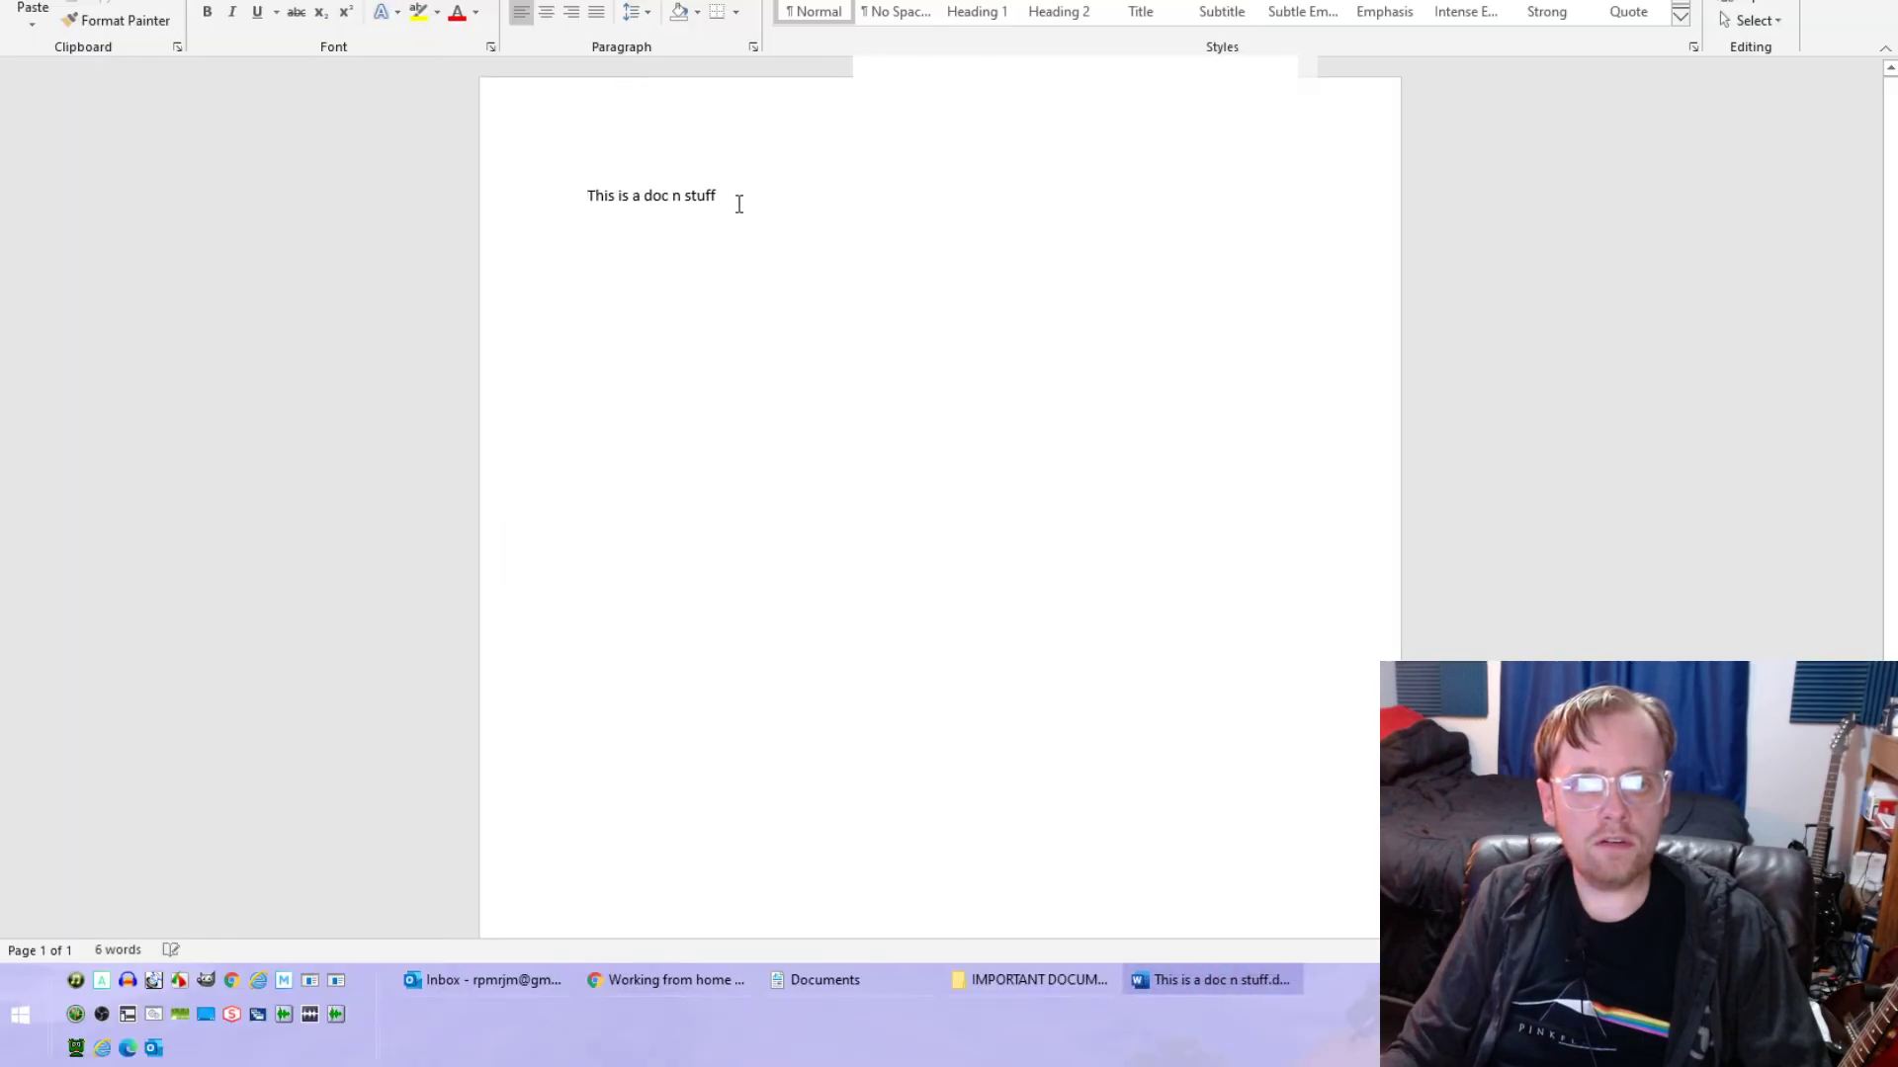
- Add the lines "It has things in it!" and "LIKE ME TYPING IN ALL CAPS" below the document's first line
left_click(739, 204)
key("Return")
key("Return")
type("h")
key("BackSpace")
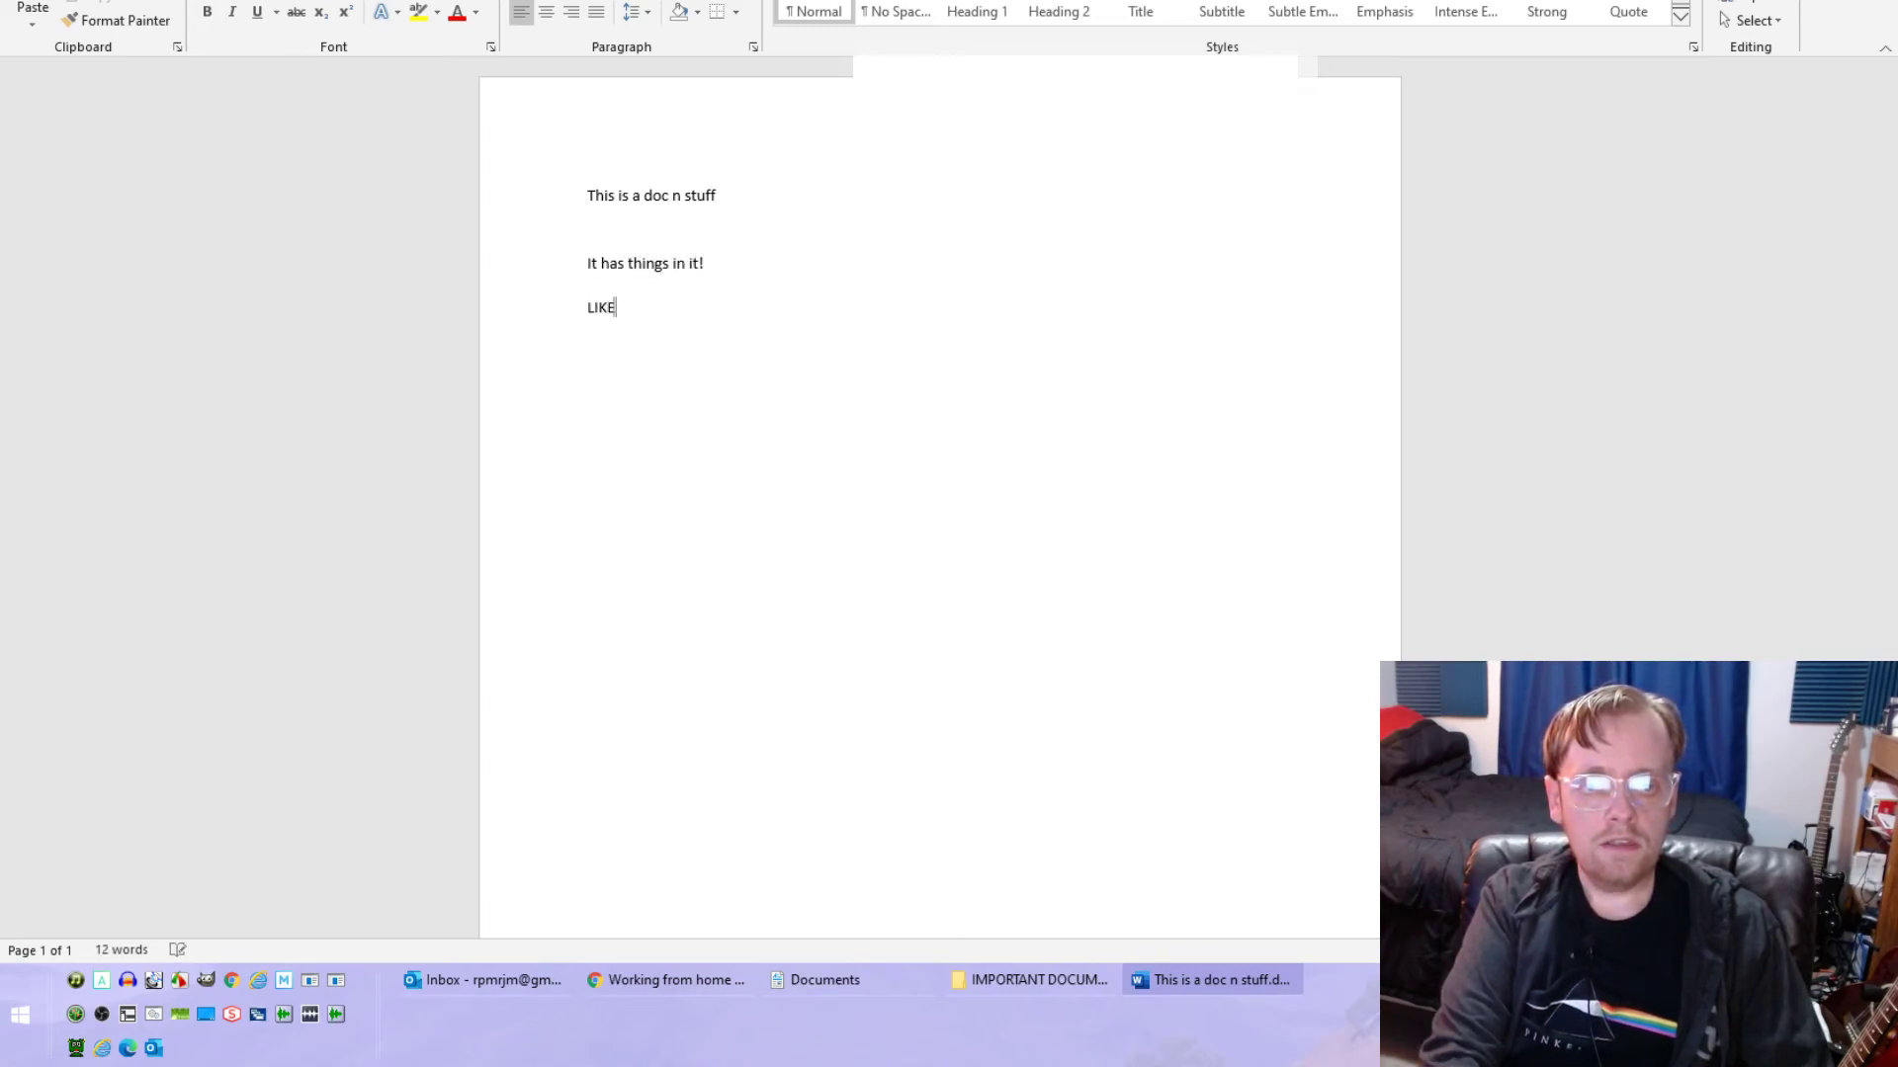
type("YPING I")
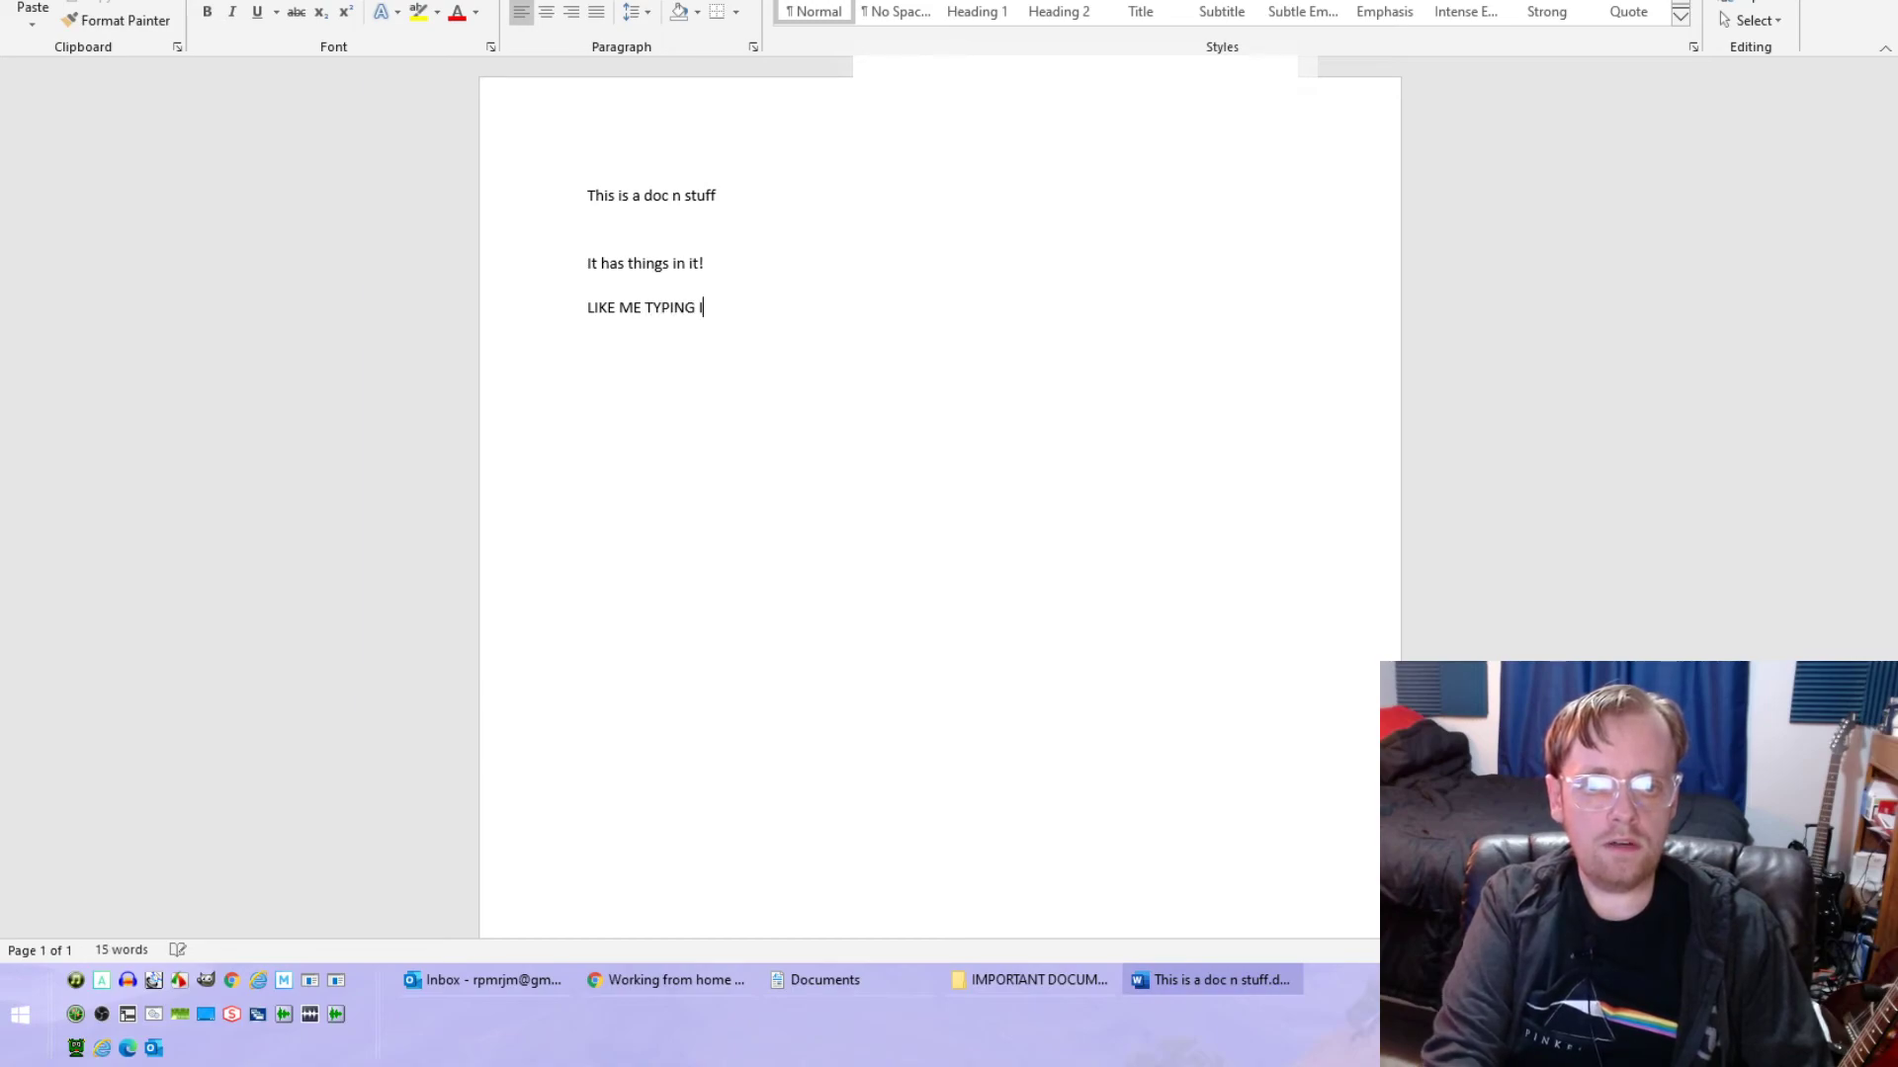
type("N ALL CAPS")
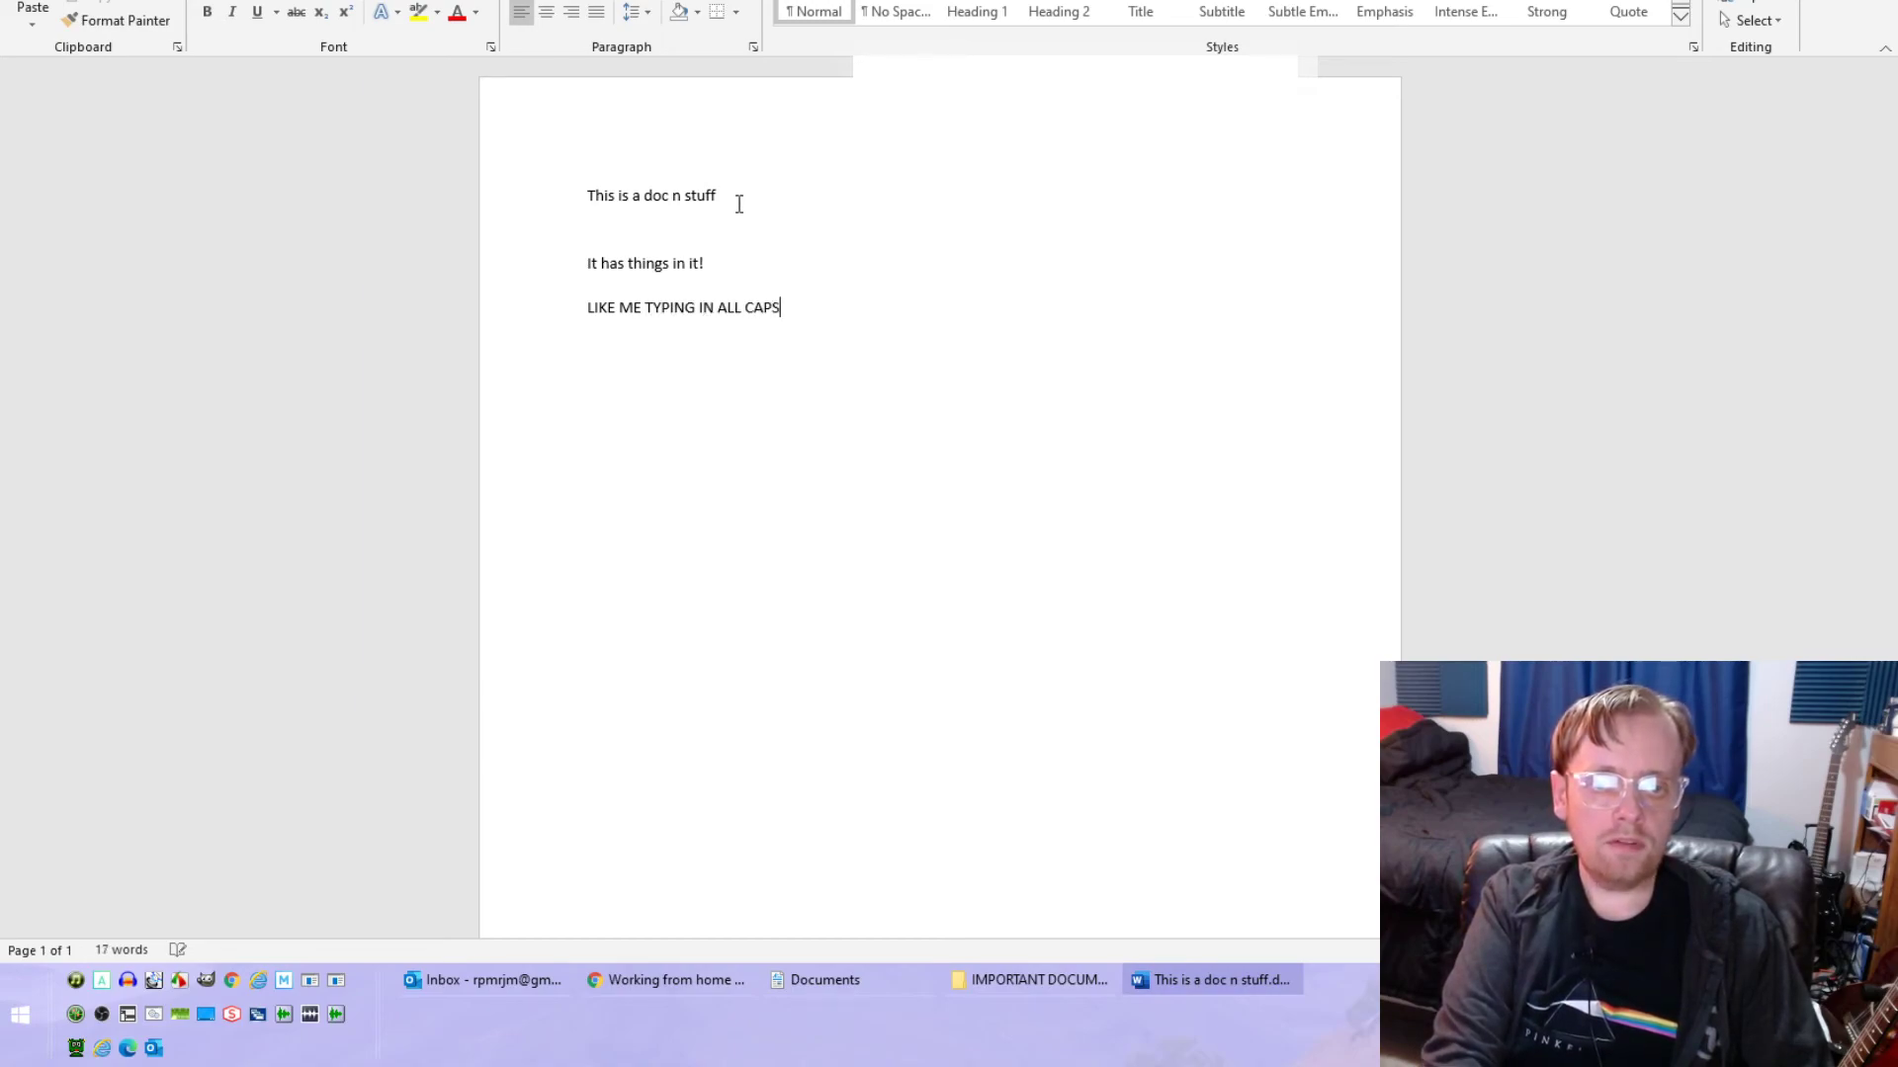
- Add "Rule to remember:" and "Caps Lock is cruise control for yelling. Don't use it. Tinks." at the end of the document
key("Return")
key("Return")
type("Rule to remember:")
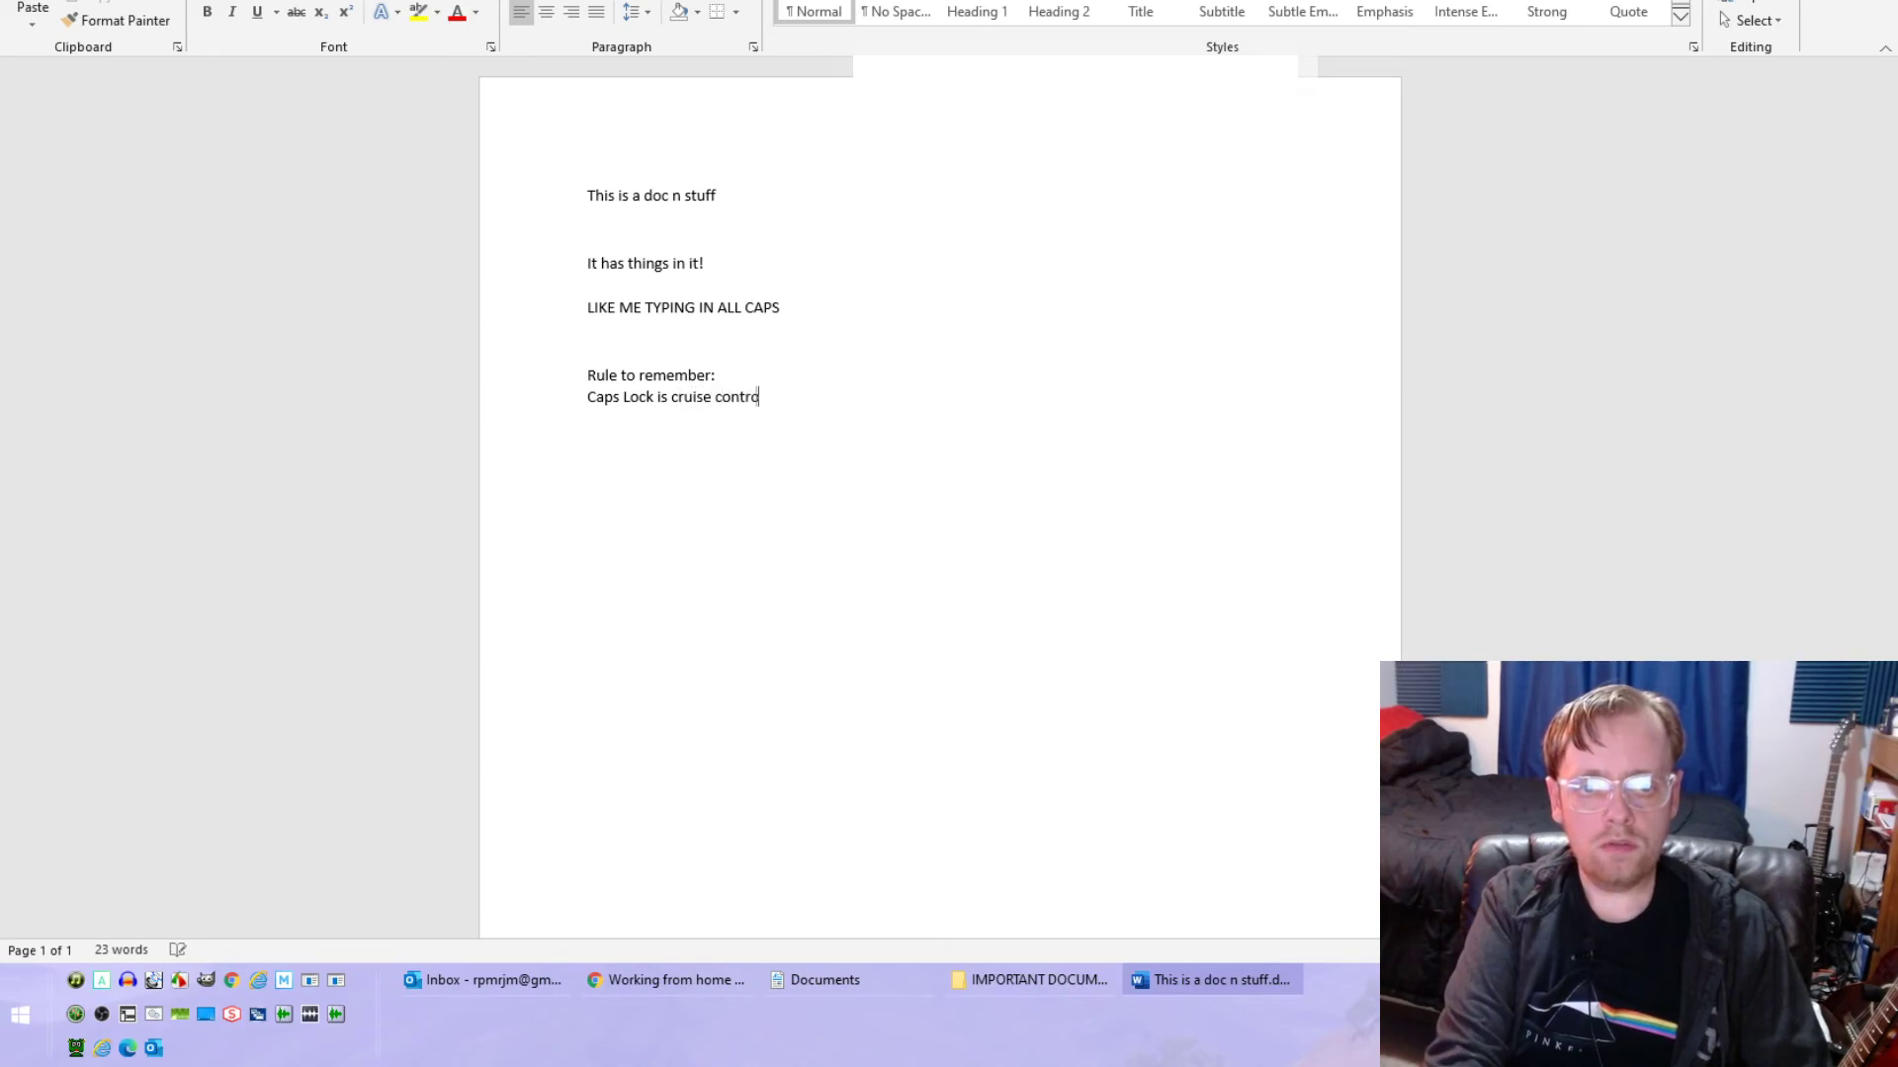
type("ing. Don't use it. Tinks")
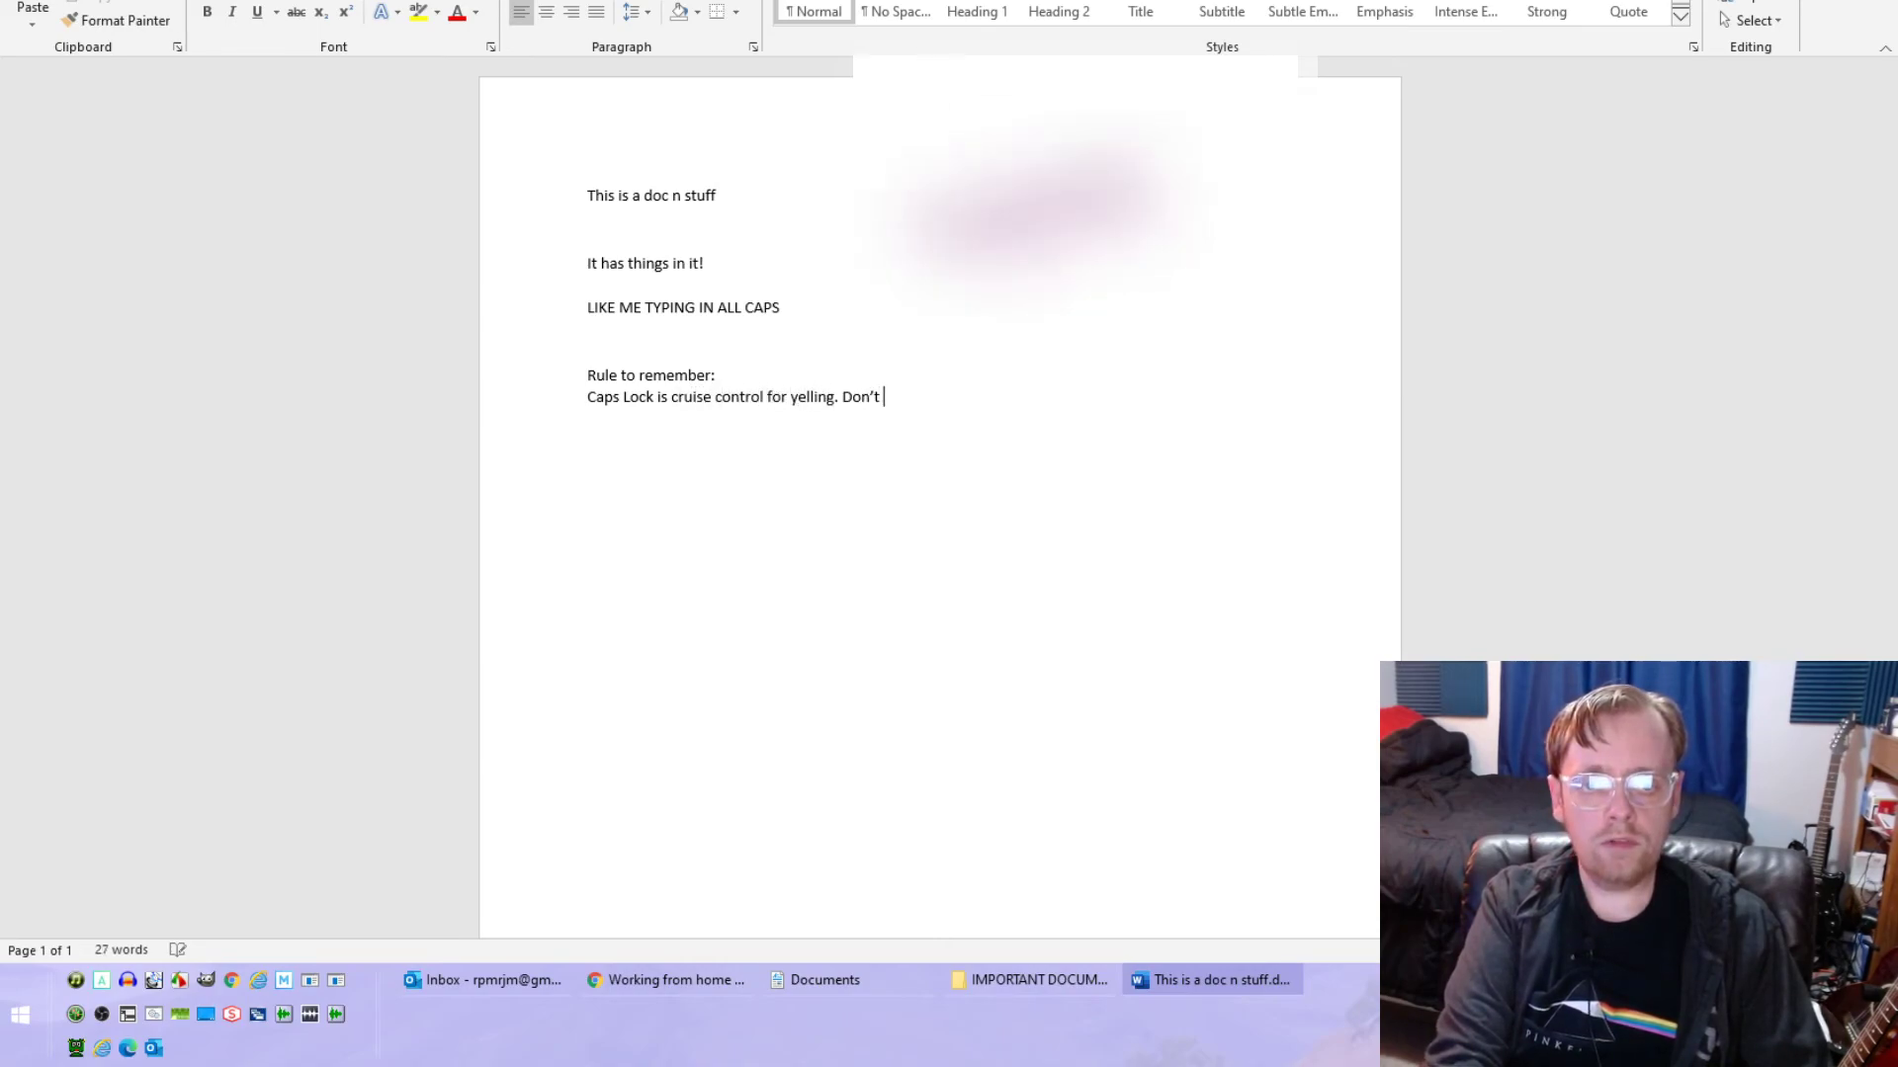
type(". Tinks.")
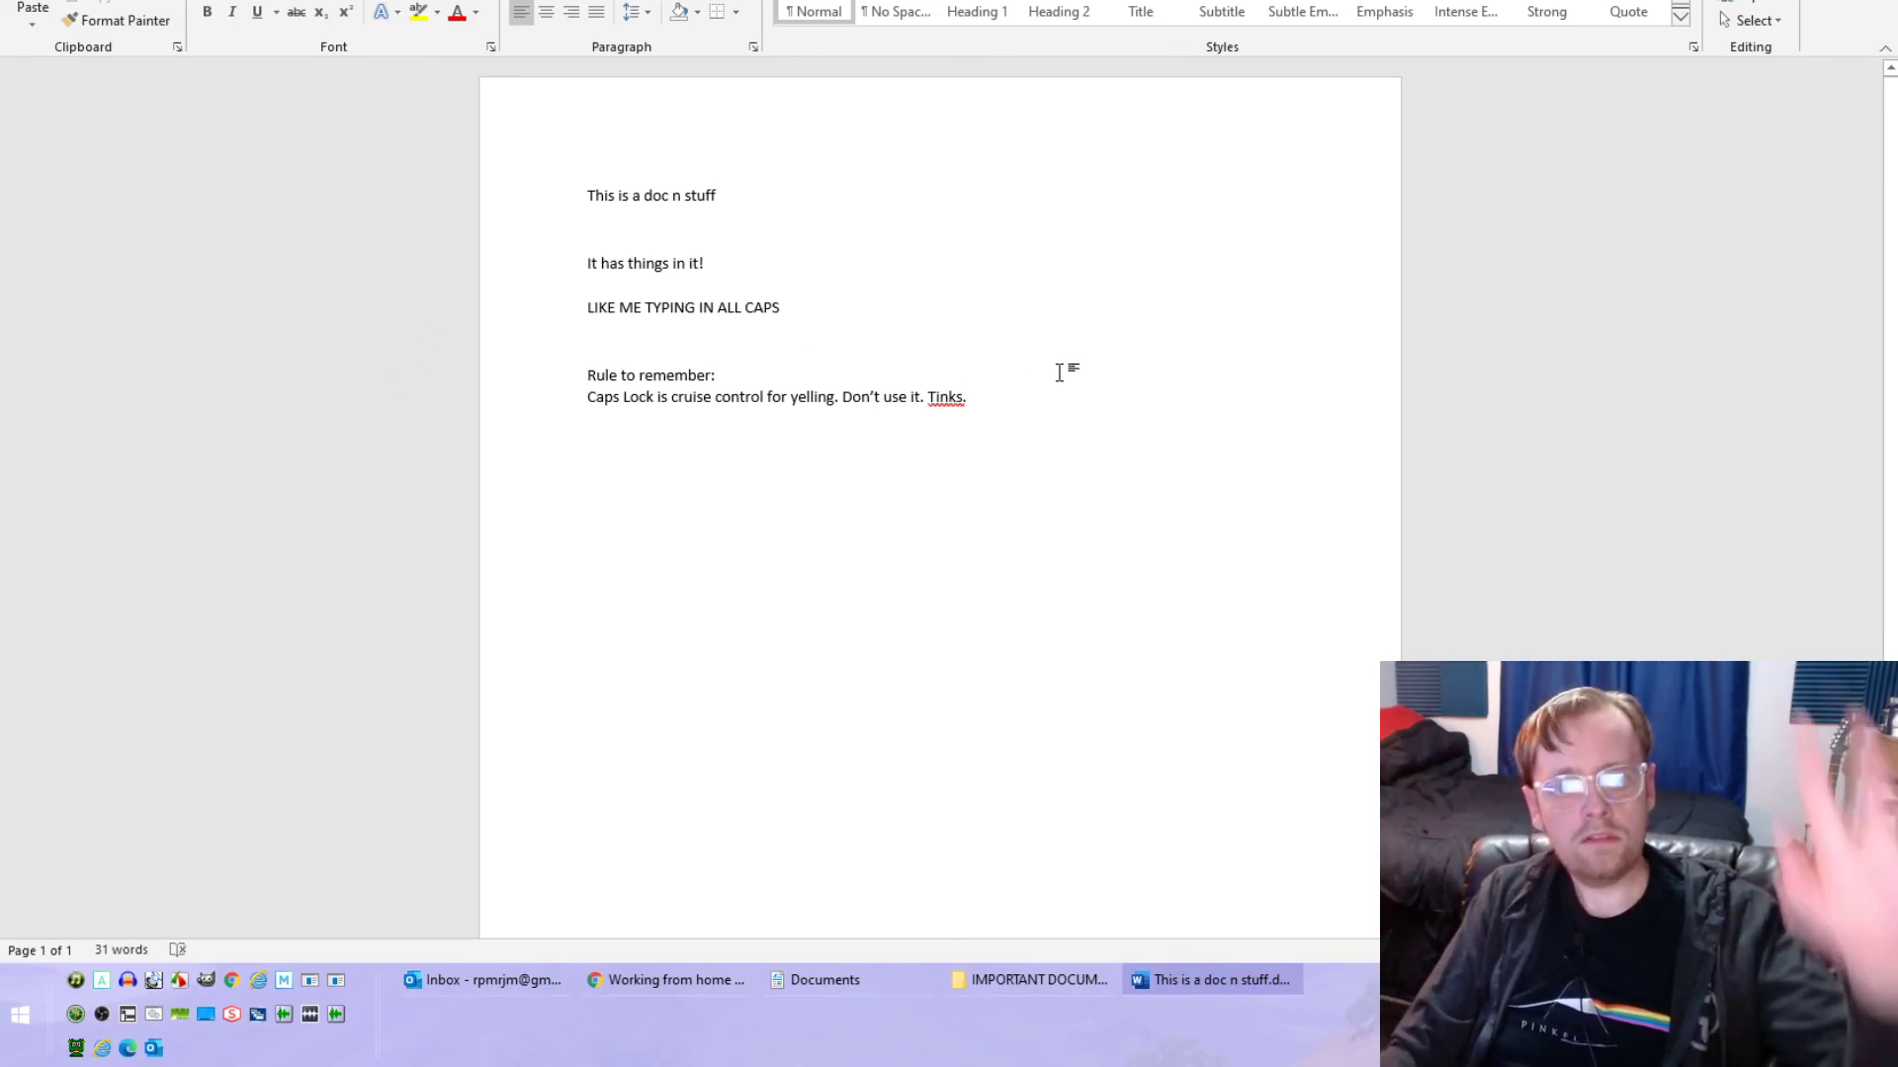
- Close the document and reopen This is a doc n stuff.docx from the IMPORTANT DOCUMENTS folder
key("alt+F4")
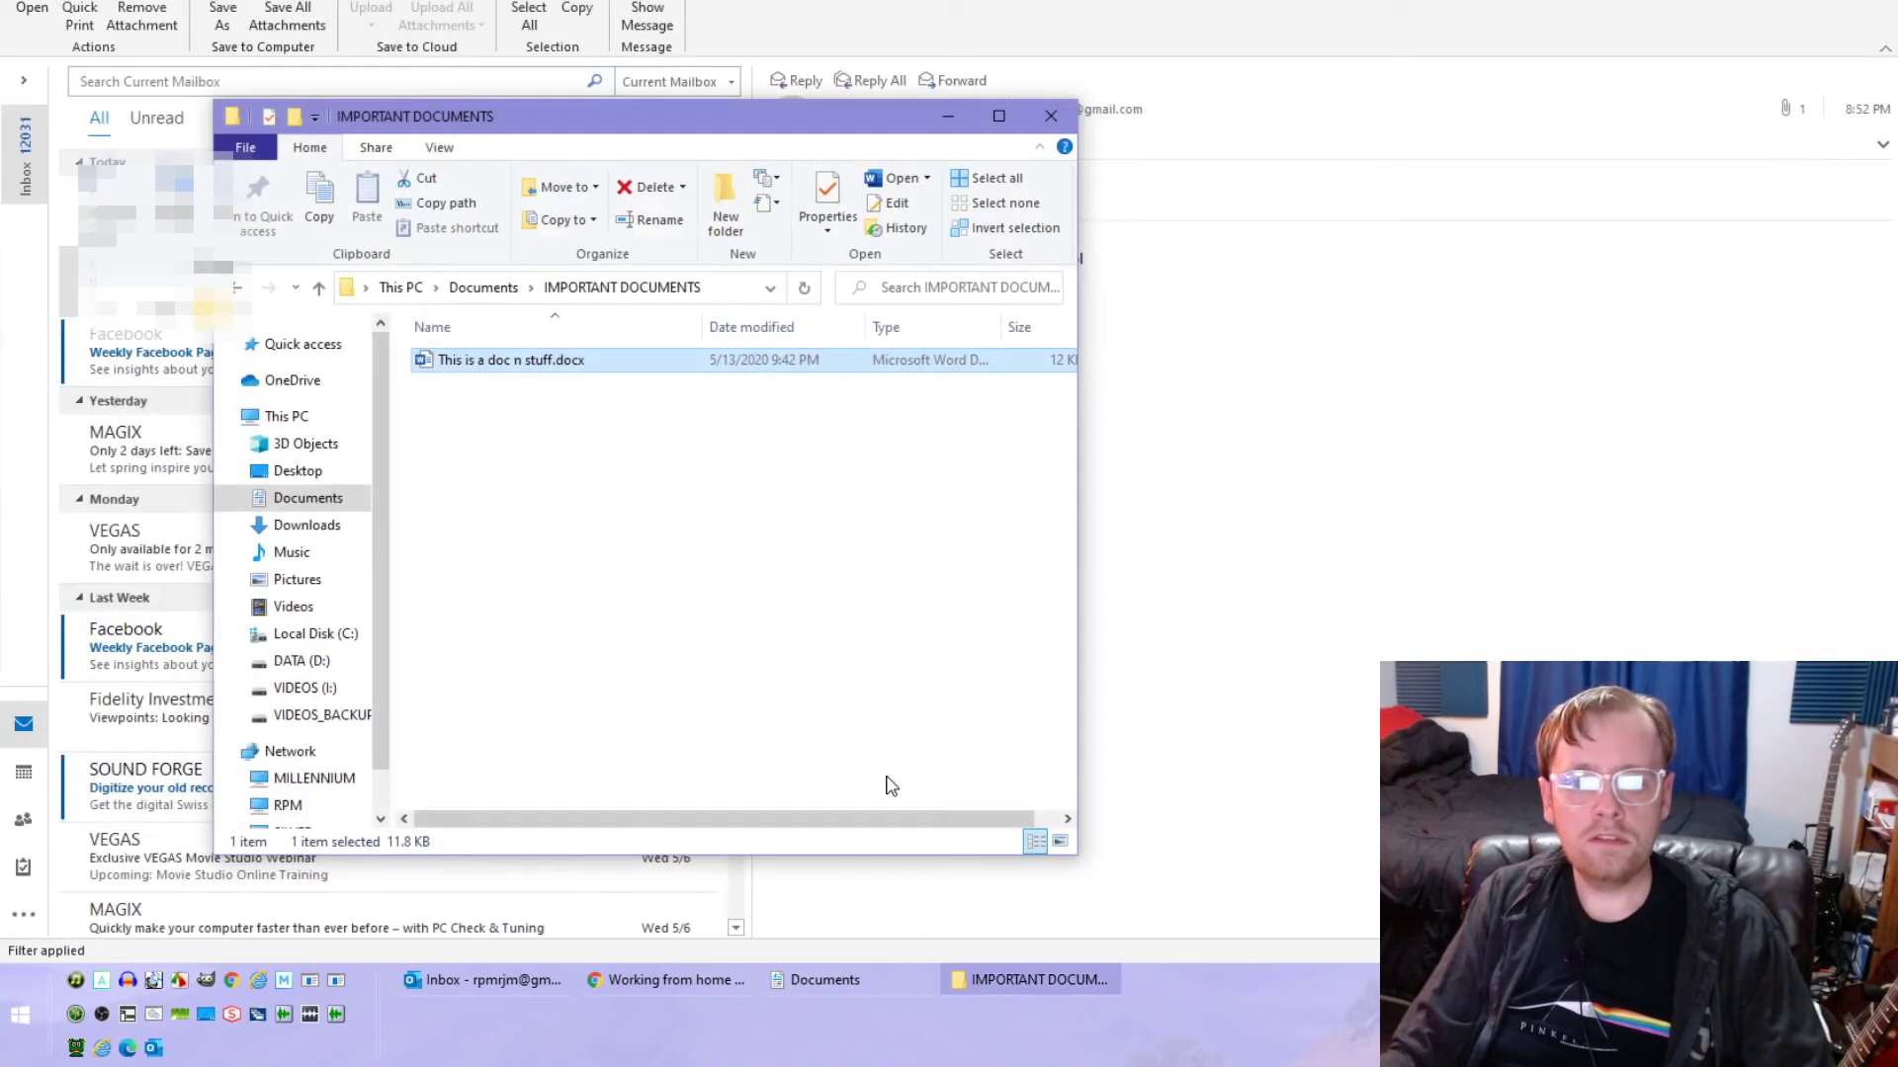
left_click_drag(544, 127, 574, 147)
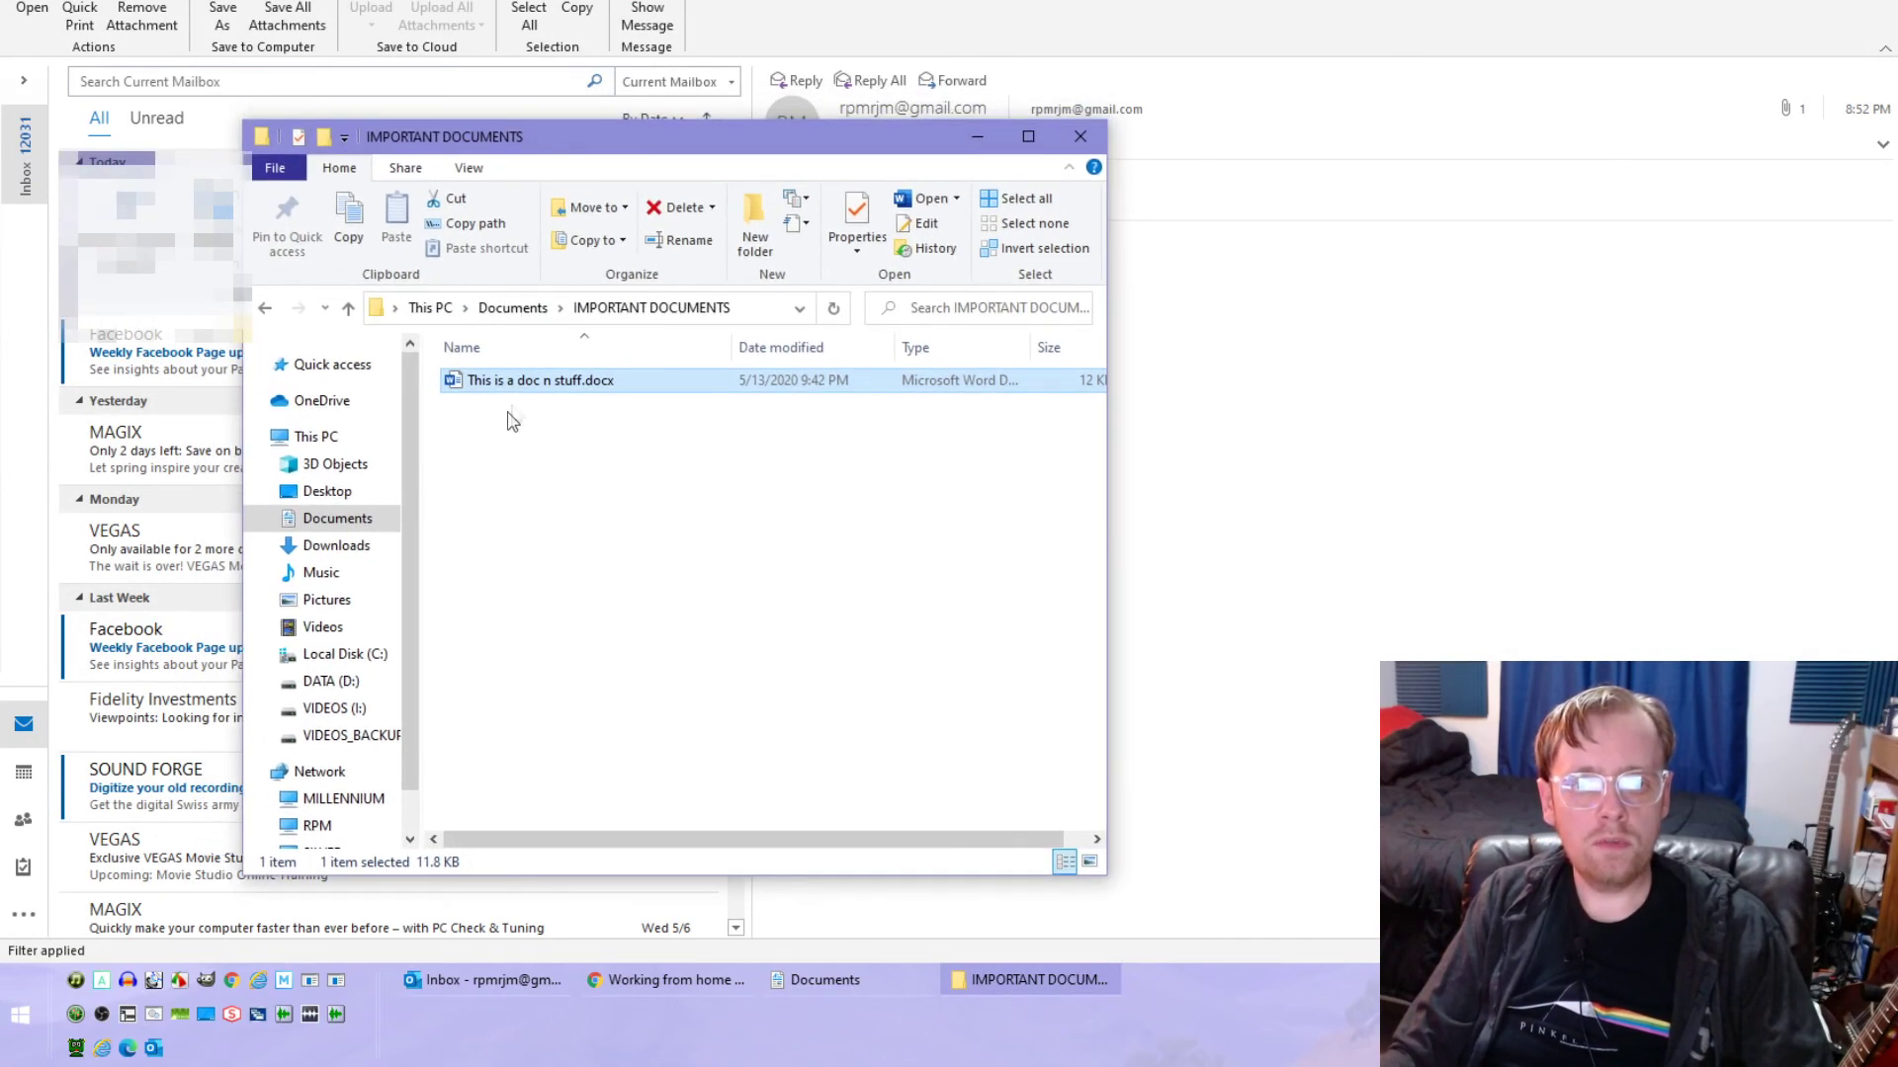
double_click(531, 386)
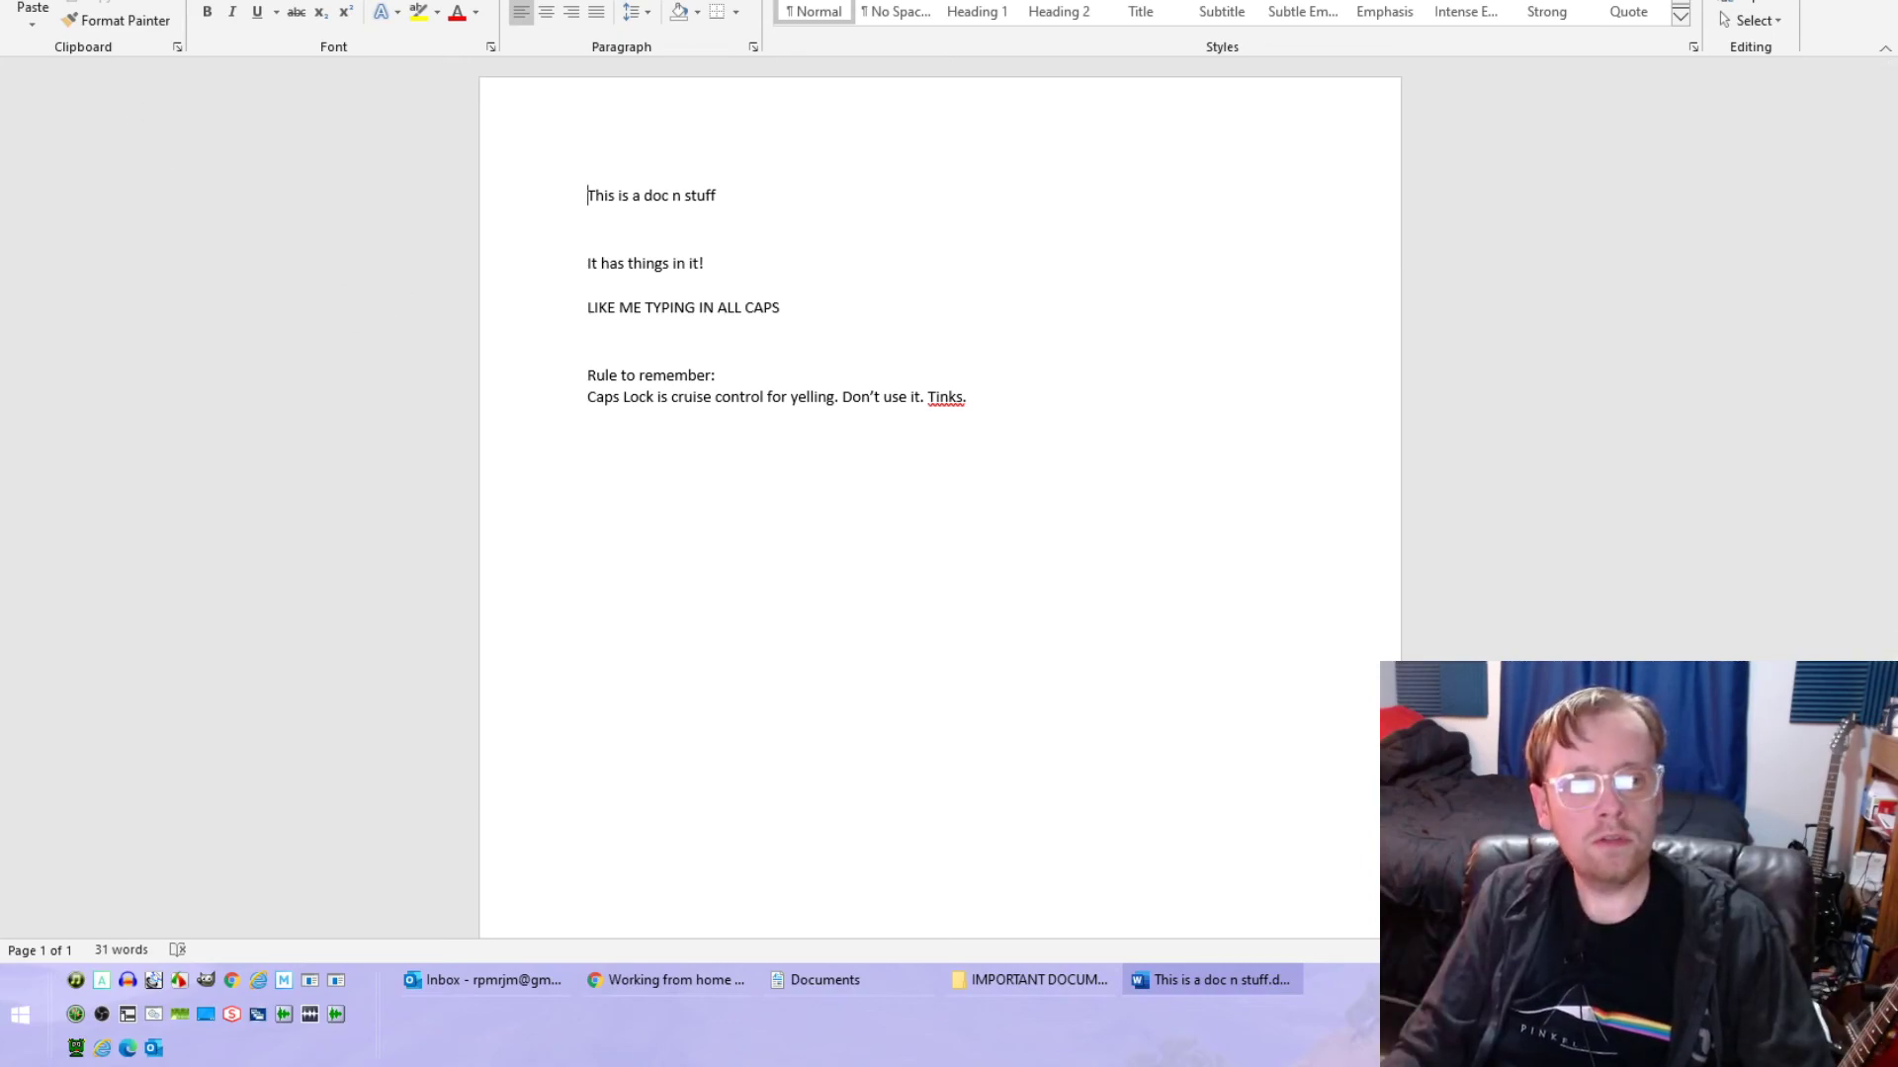
- Bring up the Save As file dialog for the document and move it fully into view
key("alt+f")
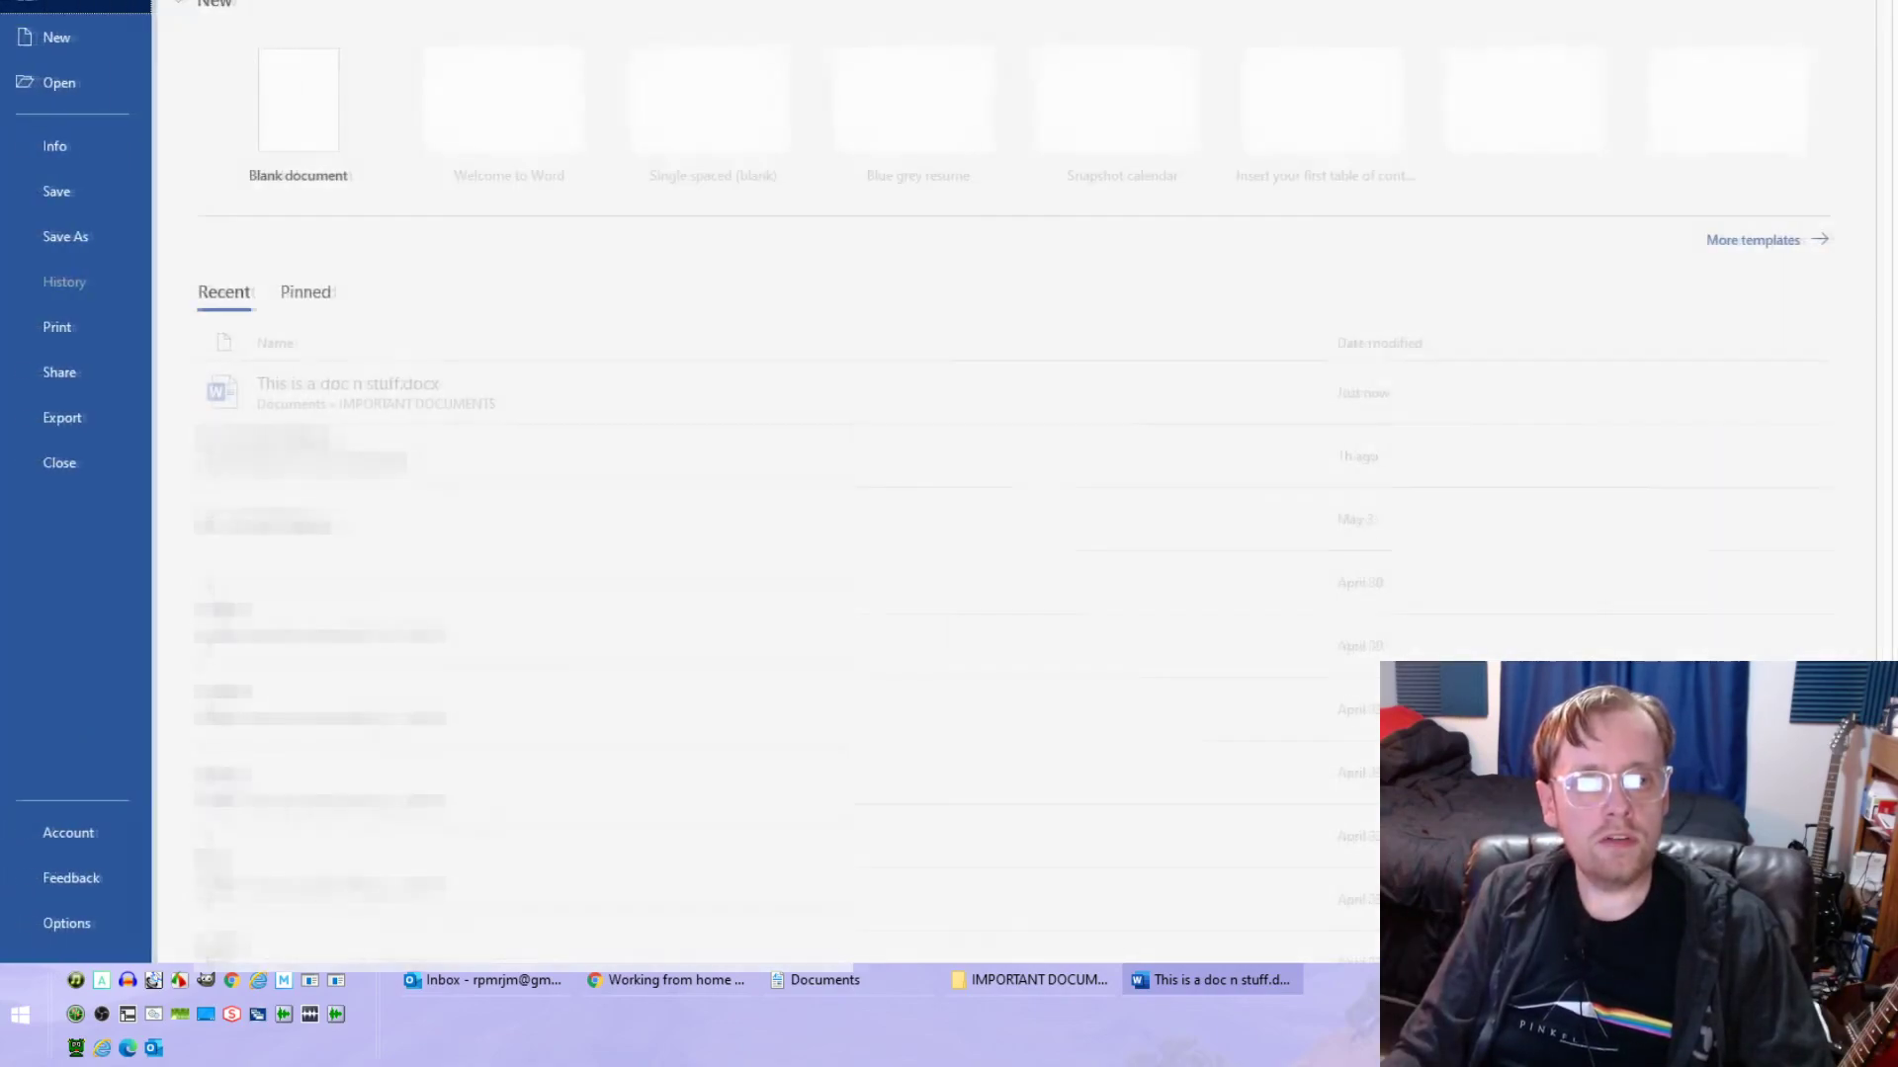
left_click(101, 235)
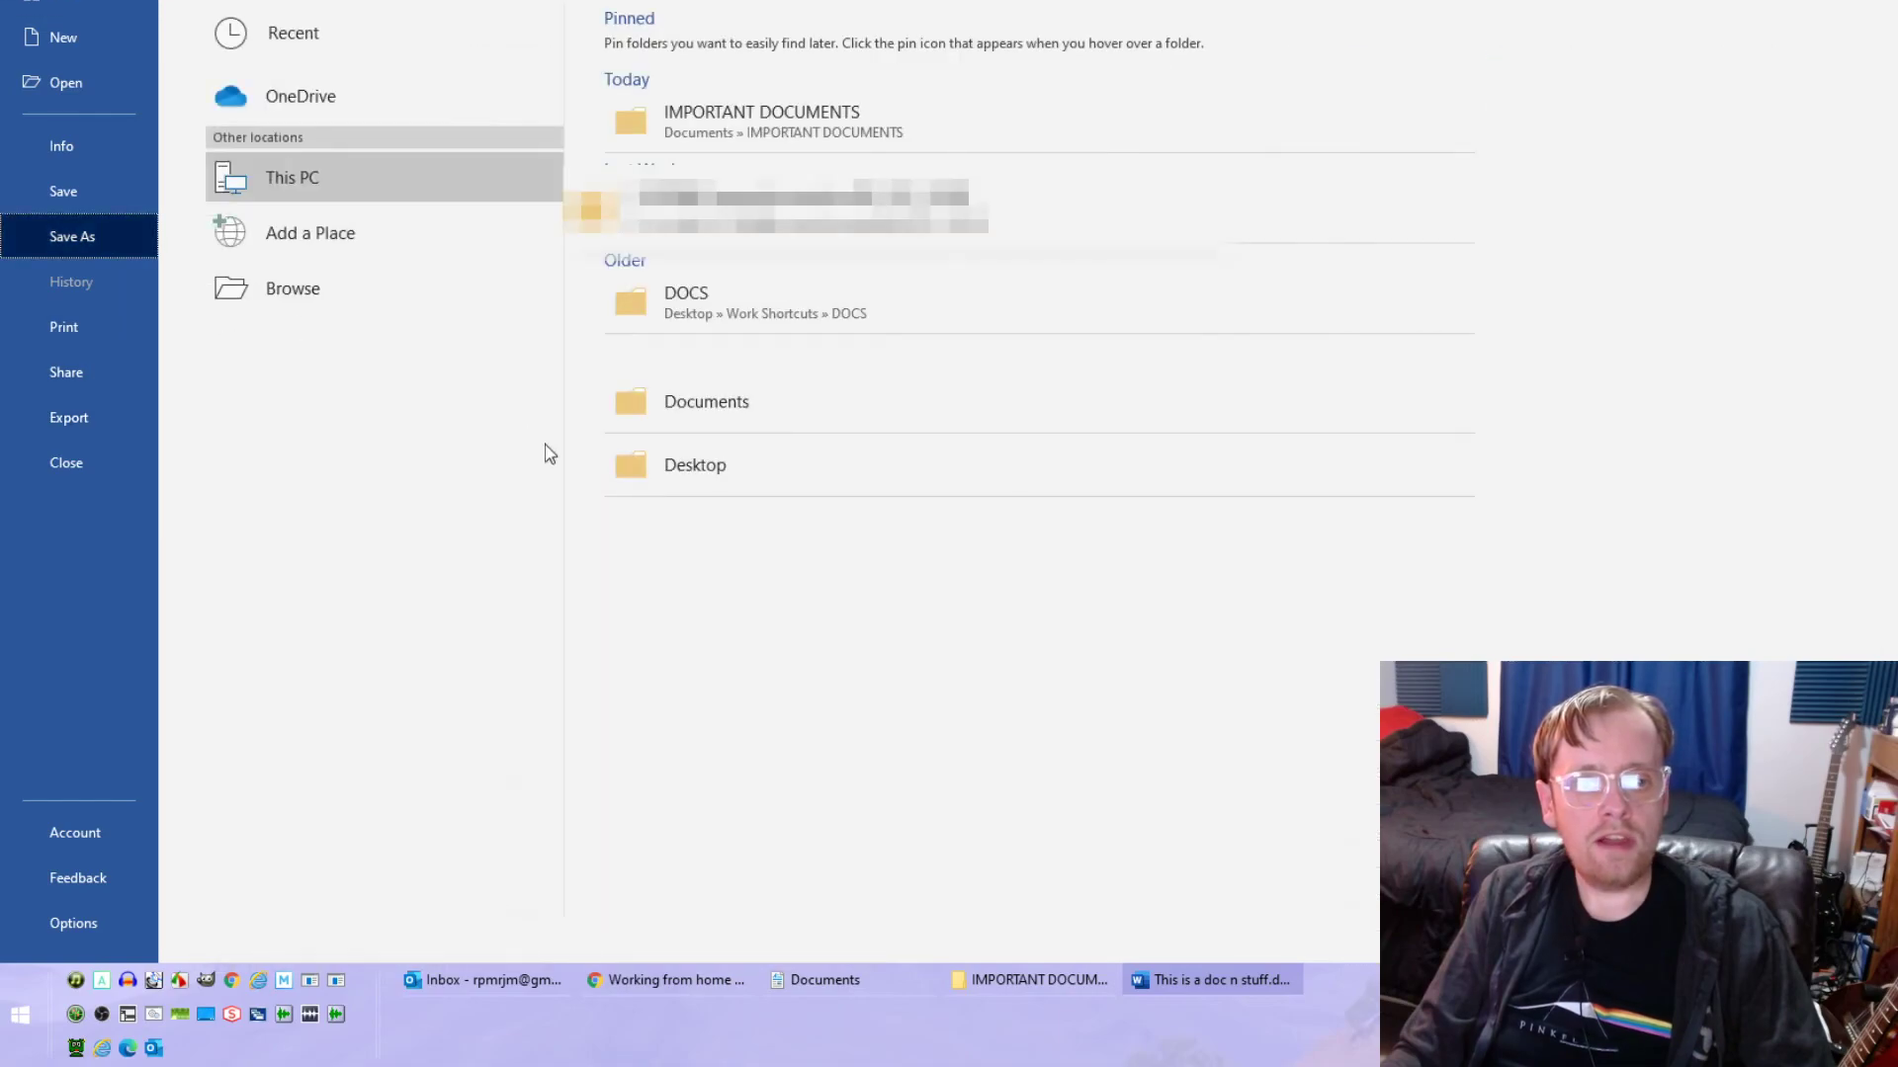
left_click(346, 287)
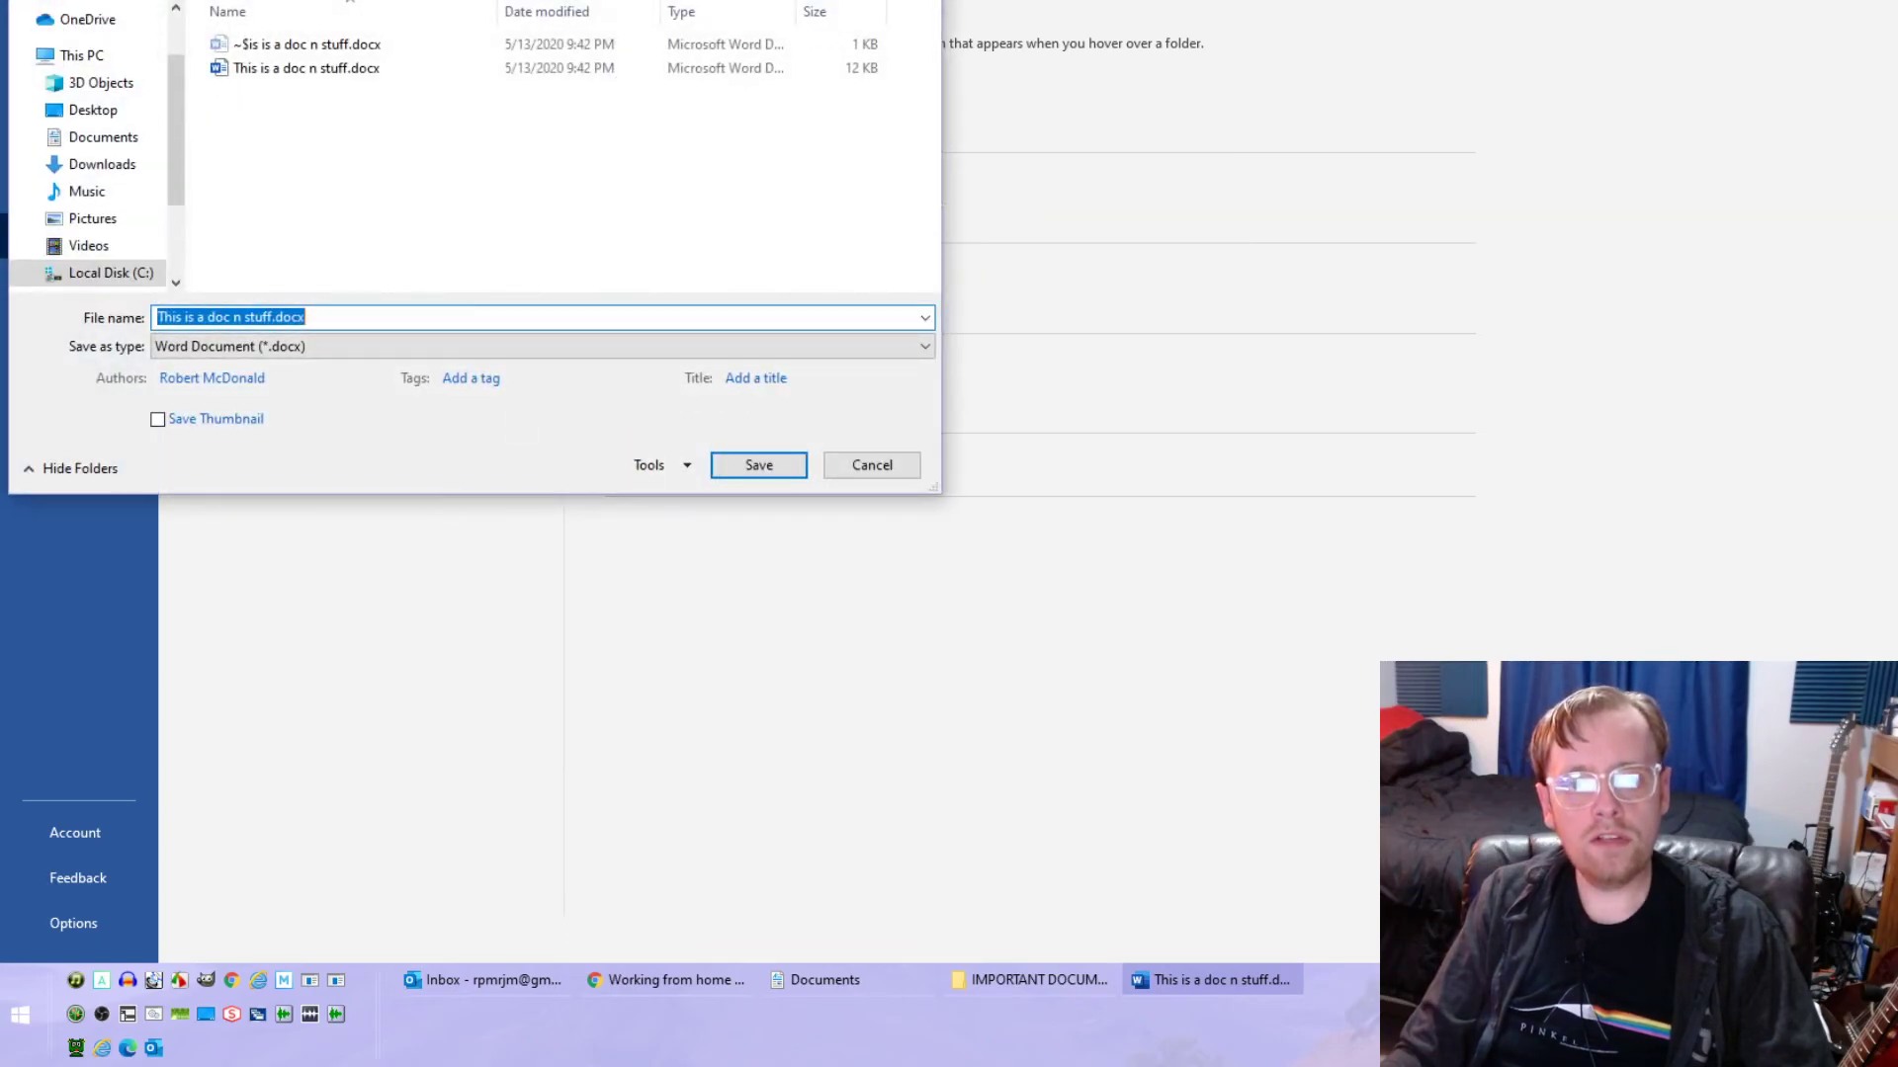
left_click_drag(459, 0, 715, 106)
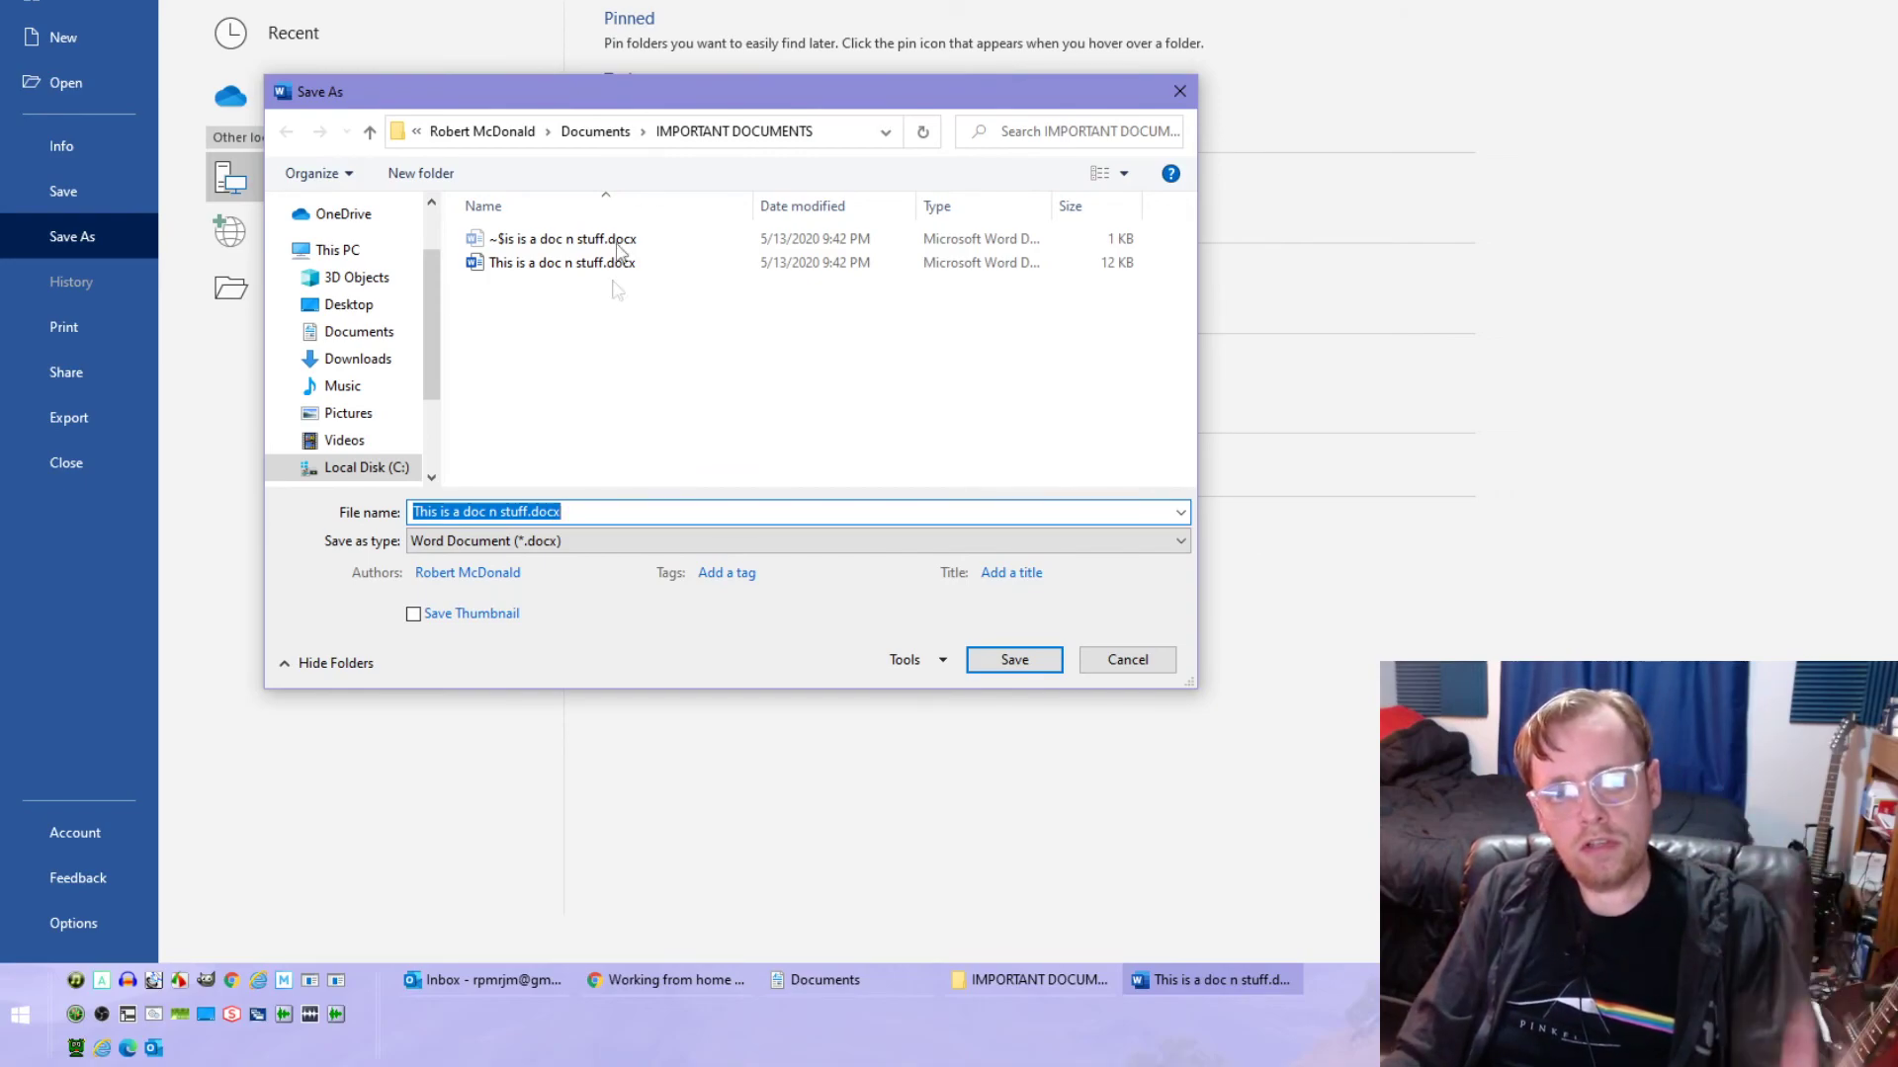
left_click_drag(686, 94, 889, 123)
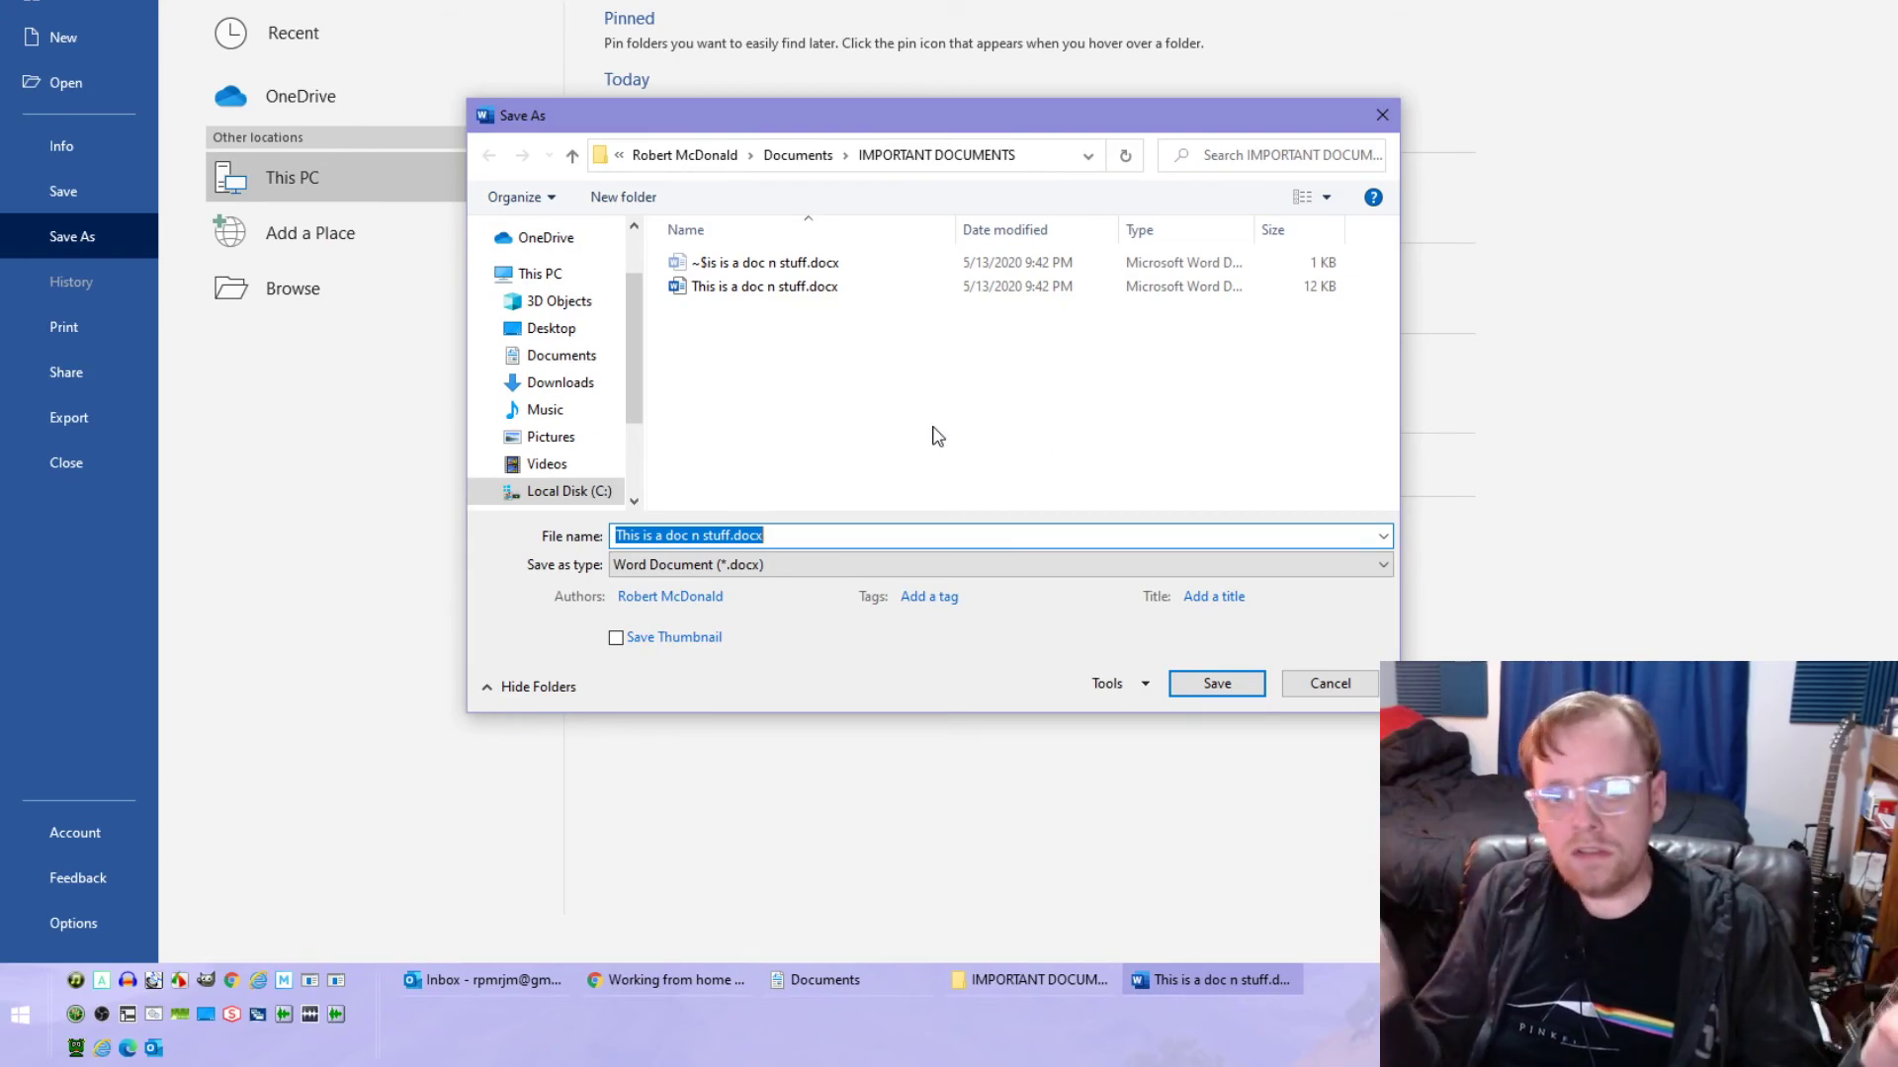
- Reveal the full path of the IMPORTANT DOCUMENTS folder in the Save As dialog and copy it
left_click(1049, 163)
left_click(1042, 156)
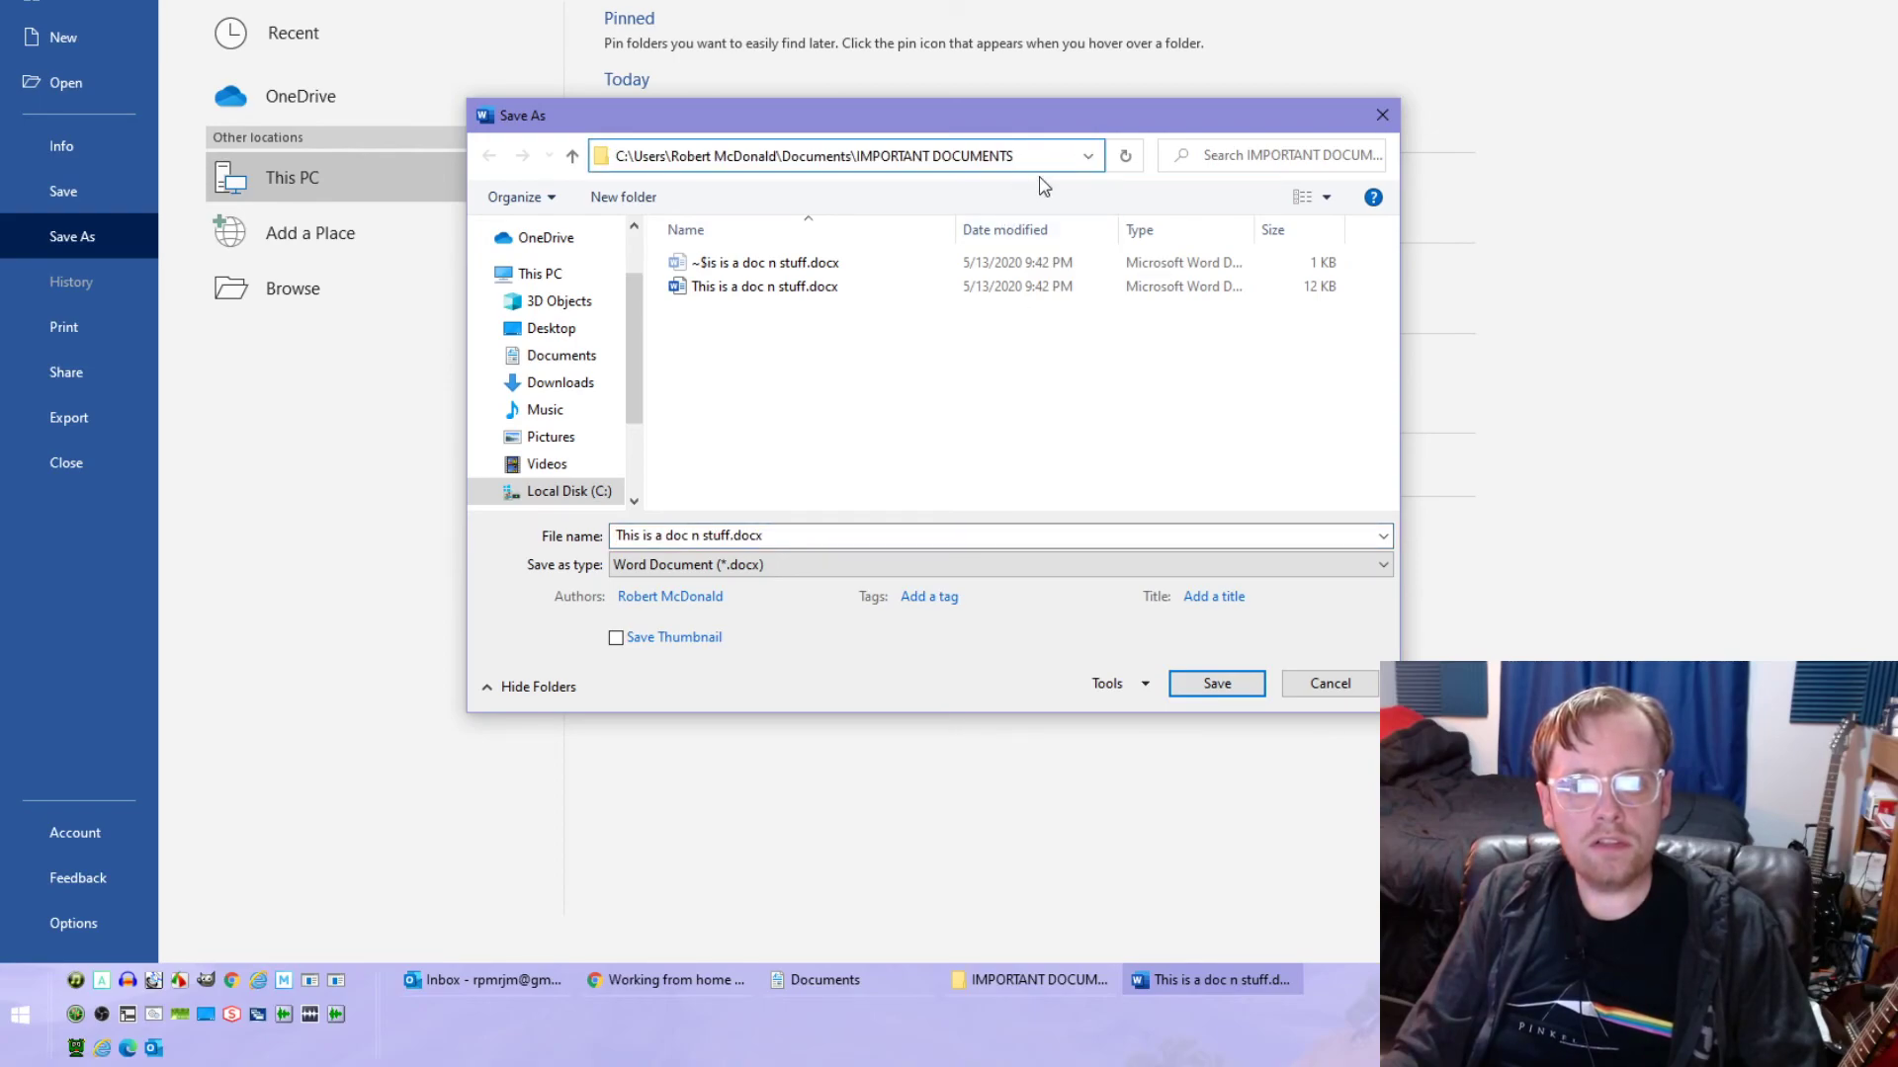
left_click(1028, 370)
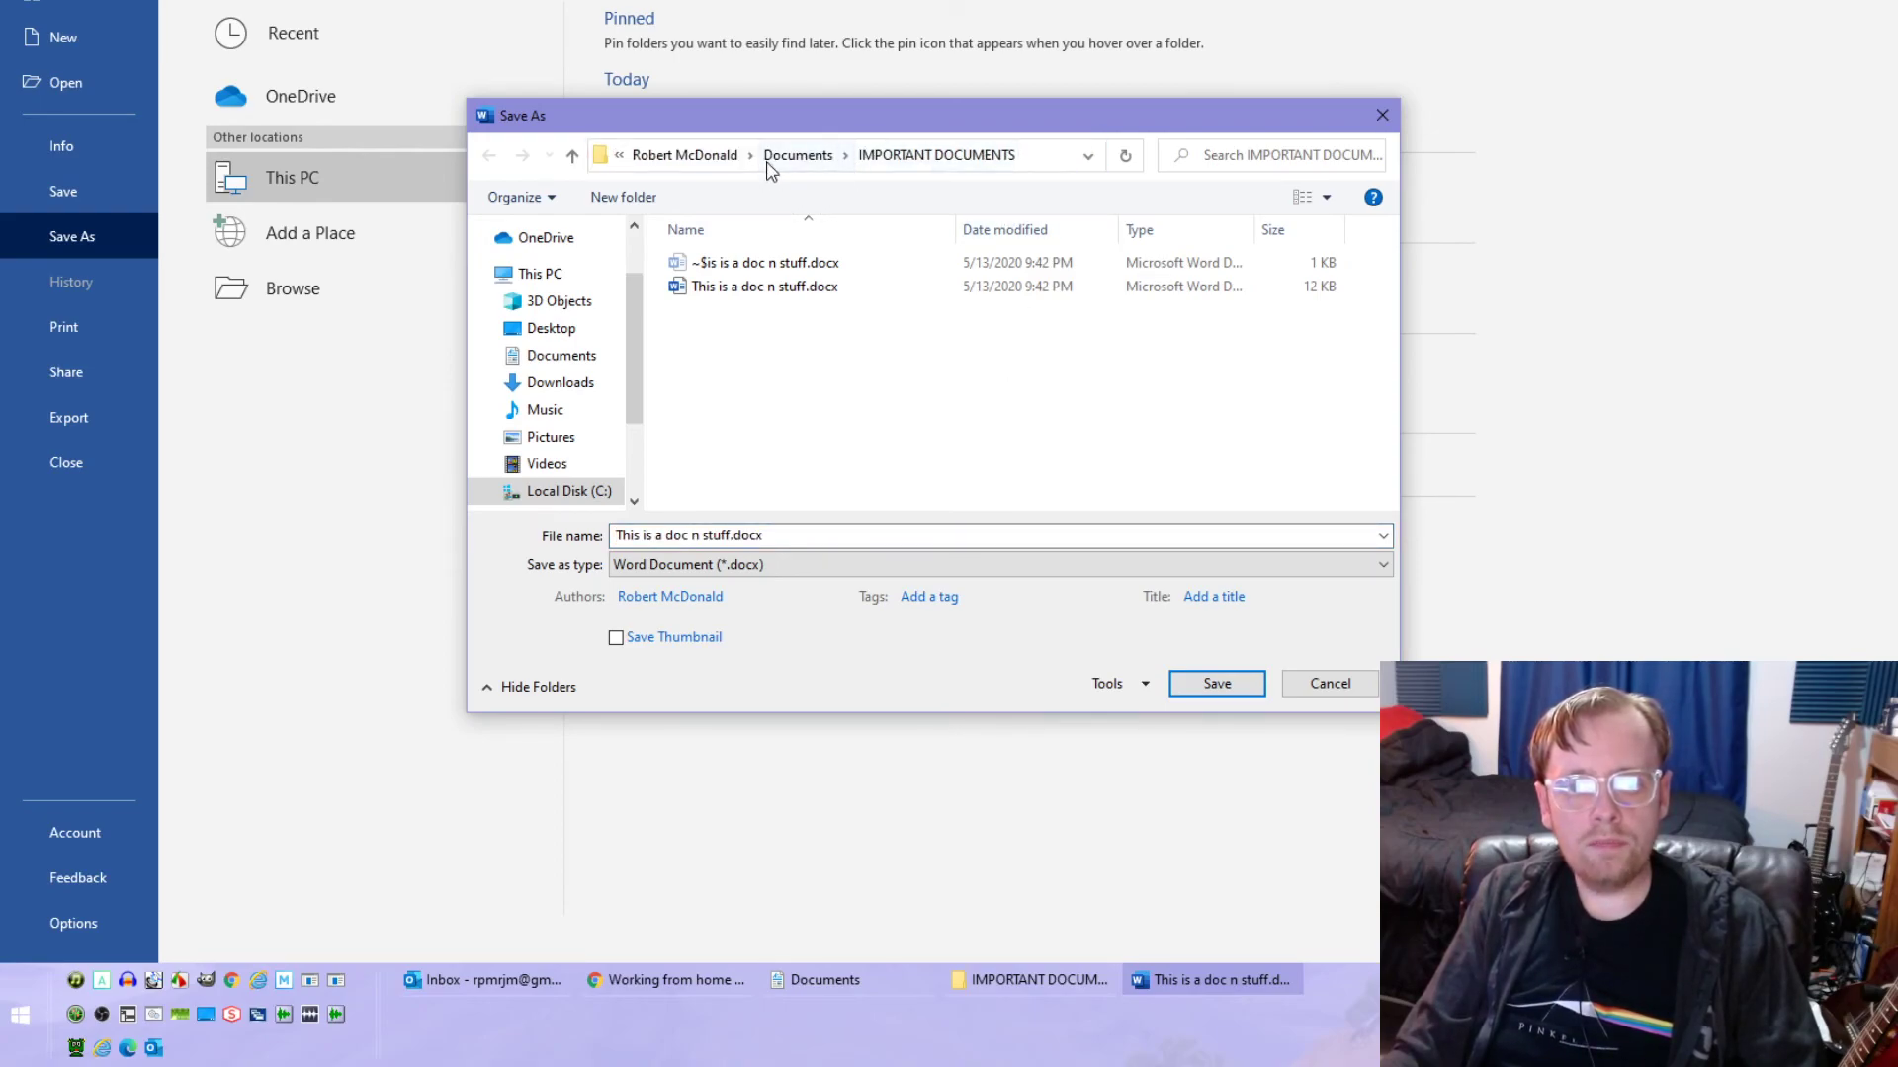
left_click(1045, 156)
left_click_drag(1045, 155, 452, 132)
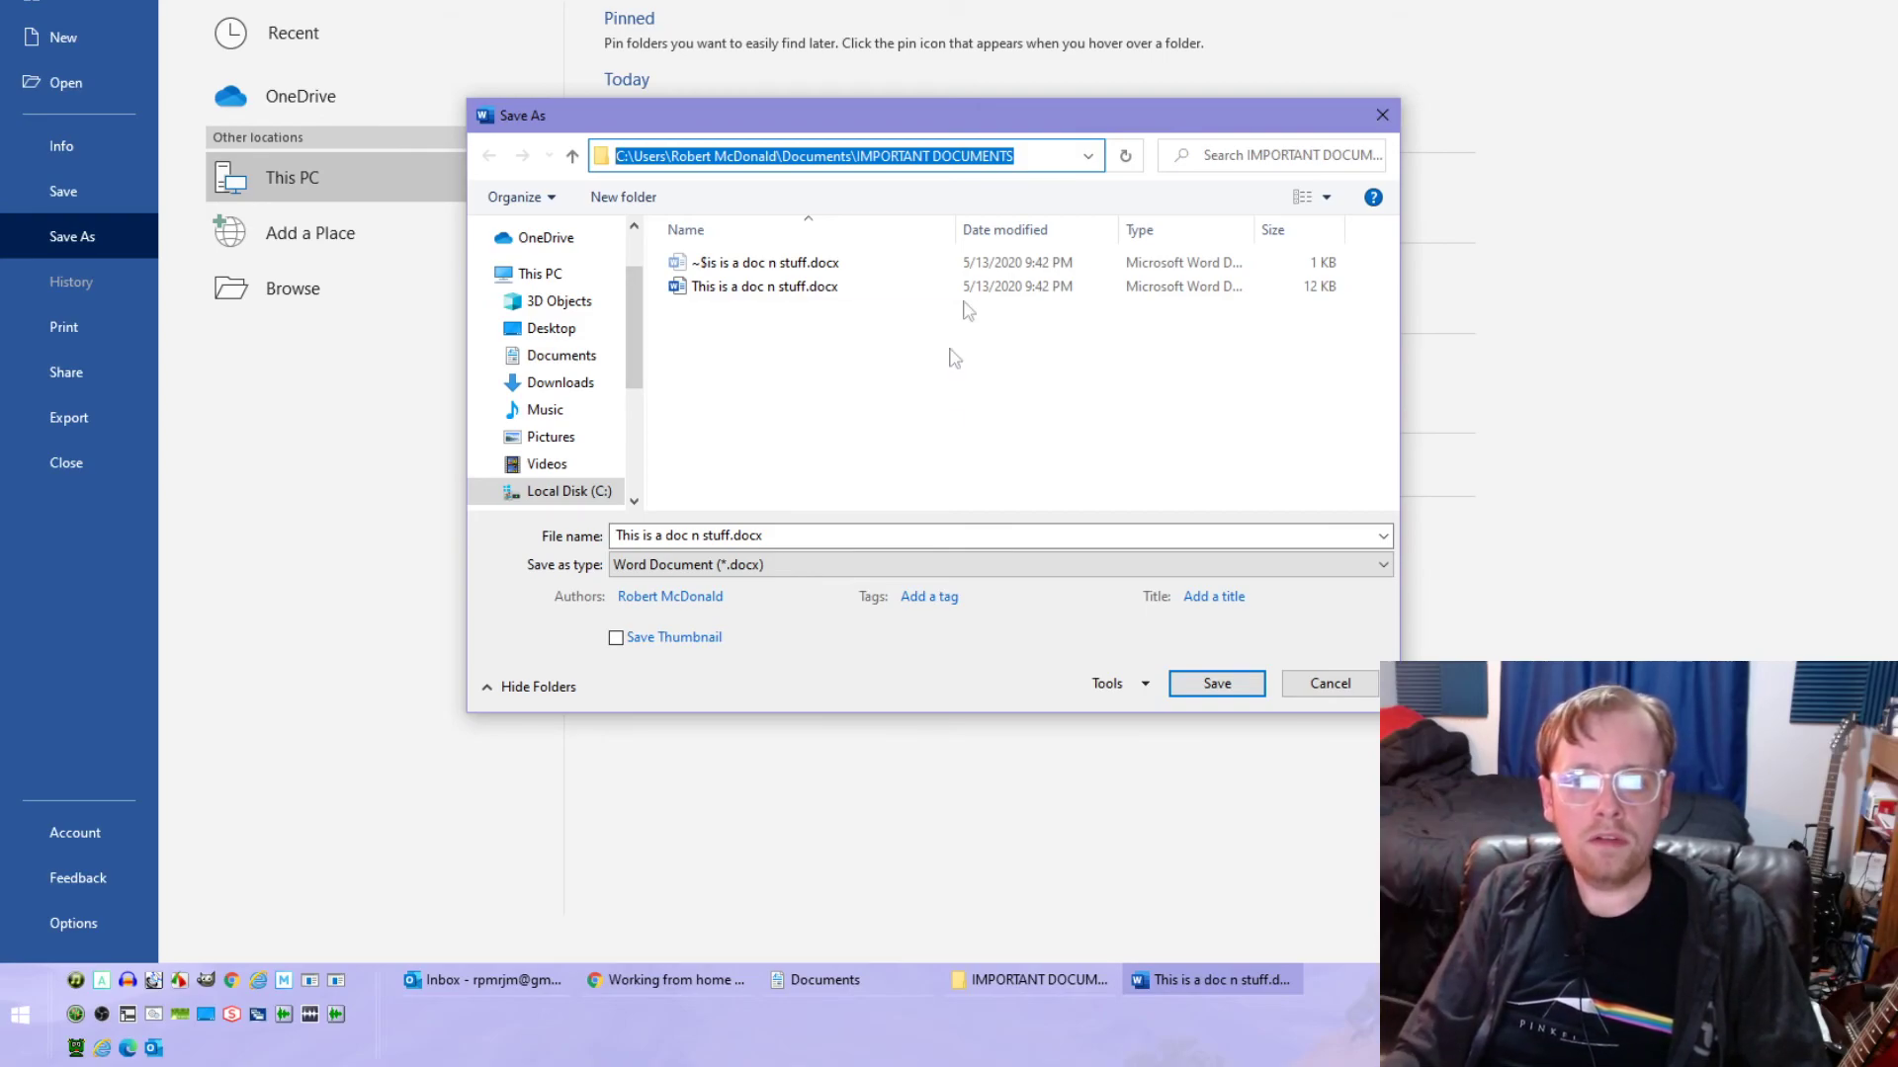
left_click_drag(1033, 158, 425, 139)
- Open a new File Explorer window and go to the IMPORTANT DOCUMENTS folder using the copied path
left_click(18, 1018)
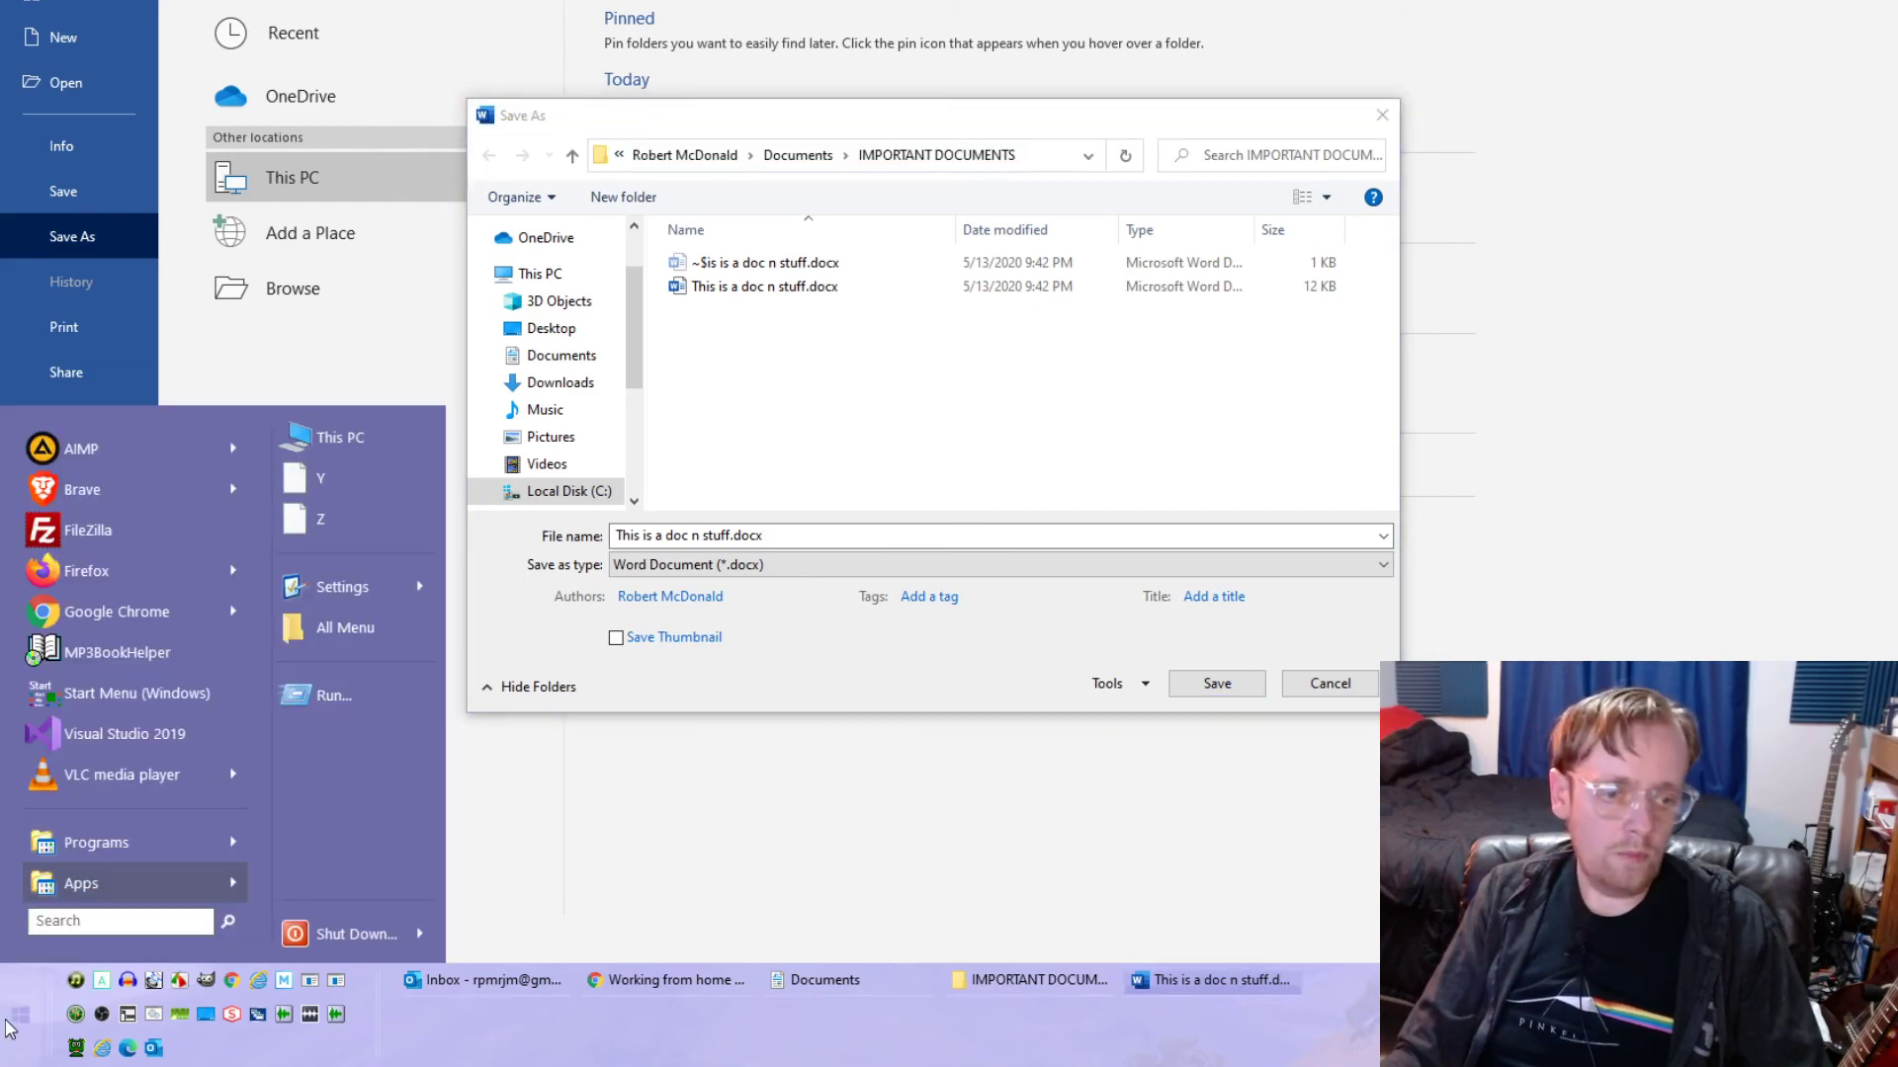
key("super+e")
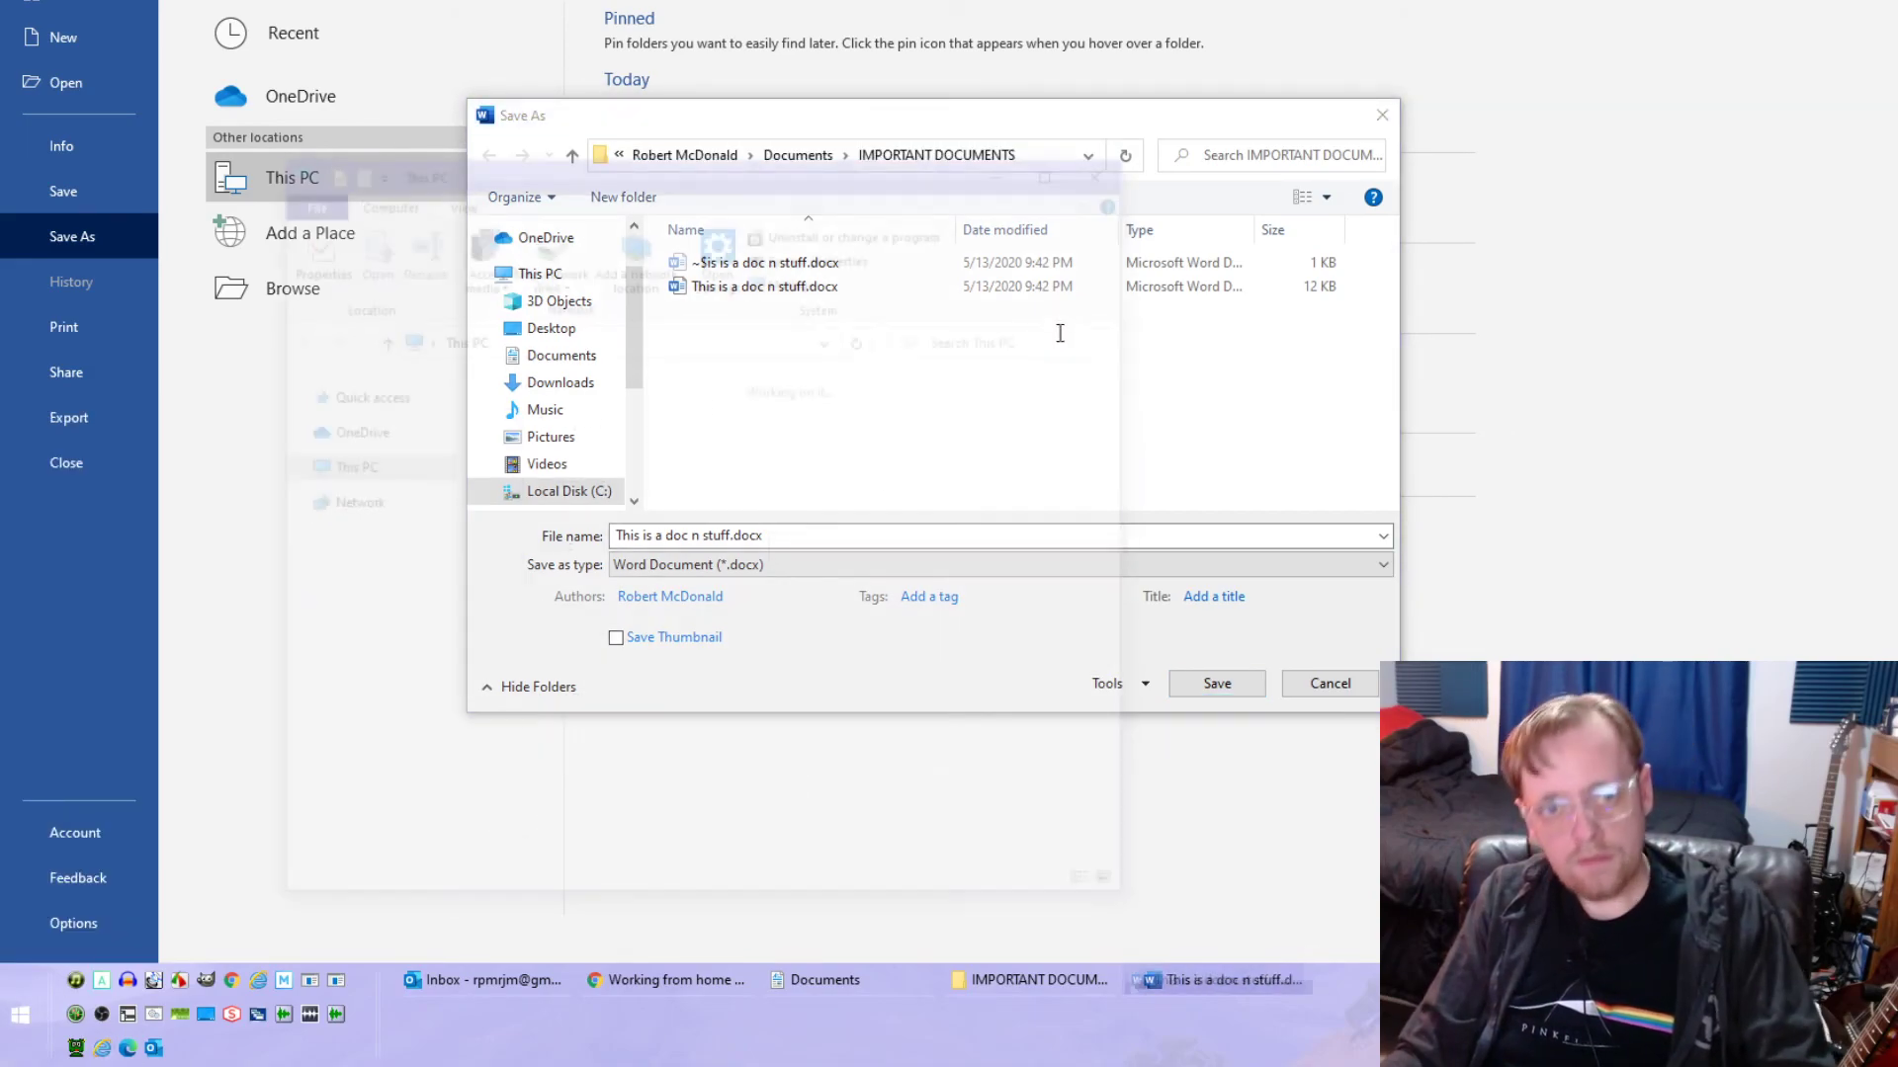
left_click(786, 338)
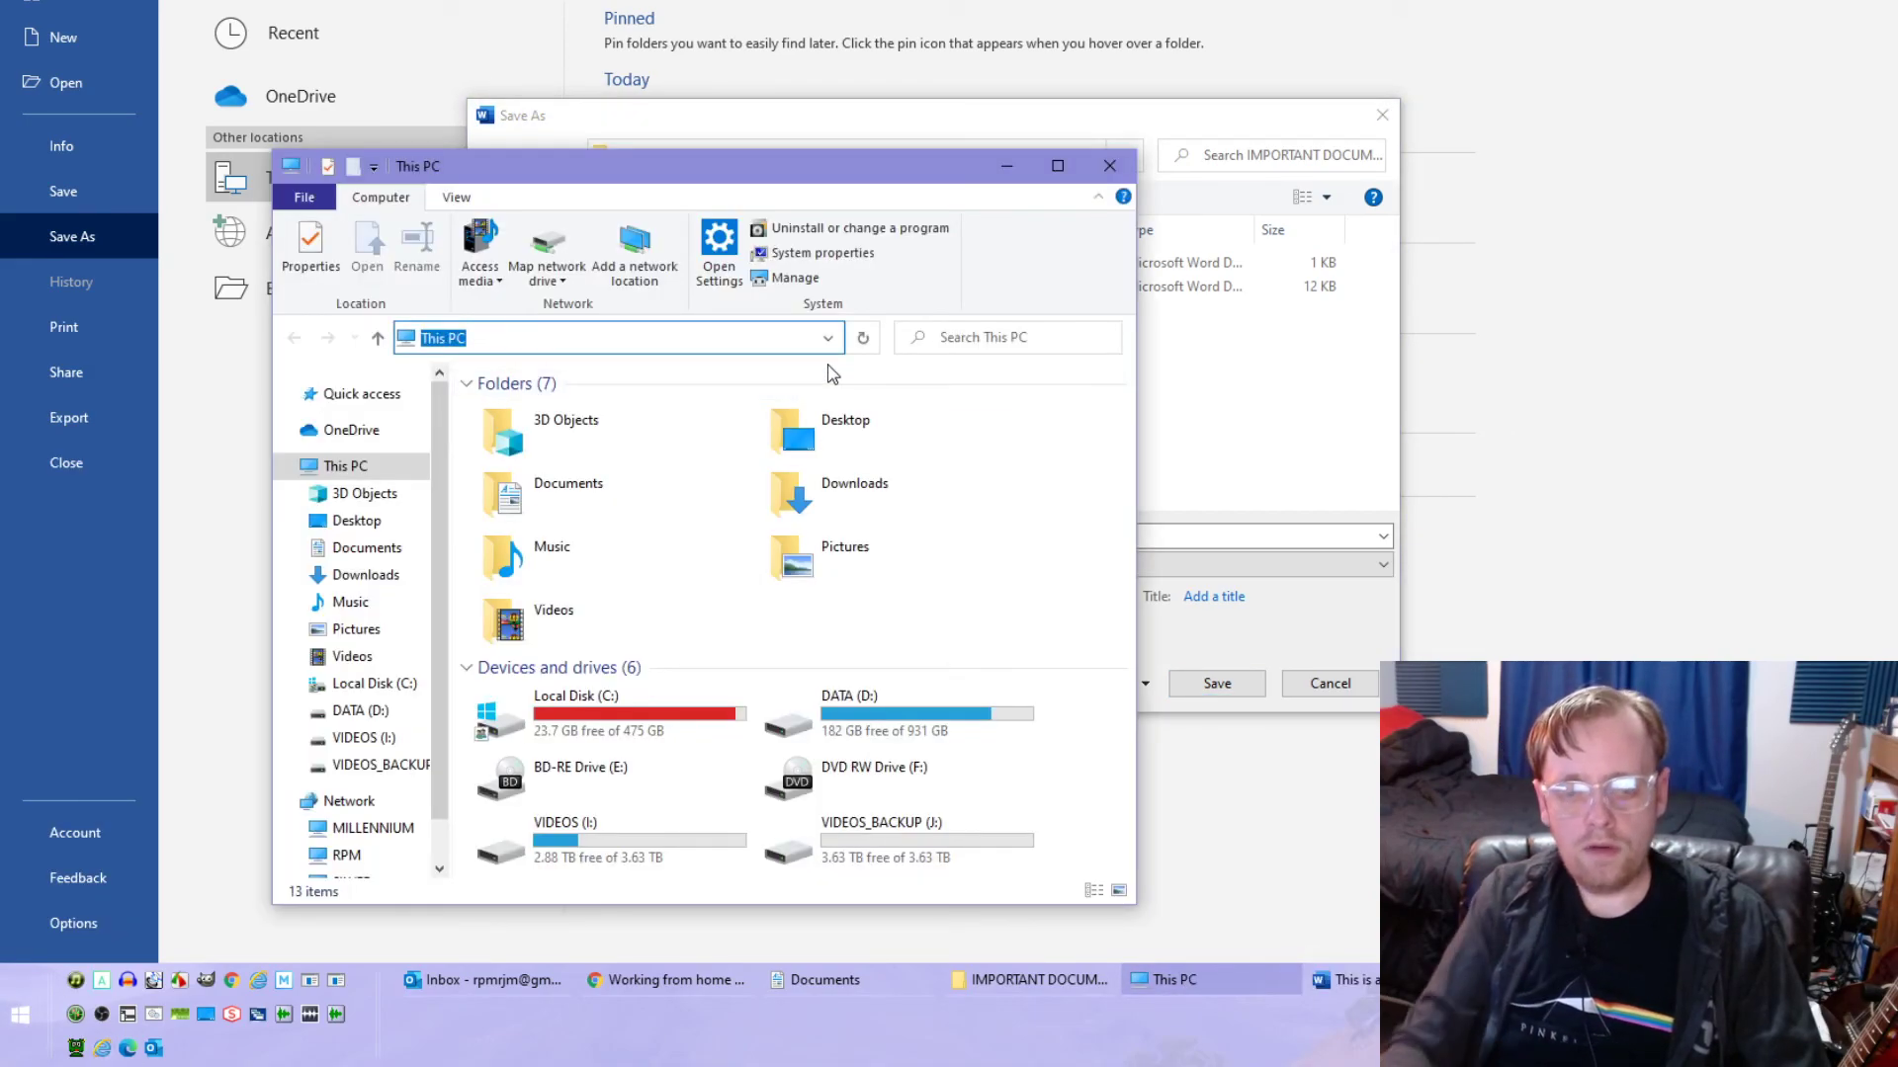
key("ctrl+v")
key("Return")
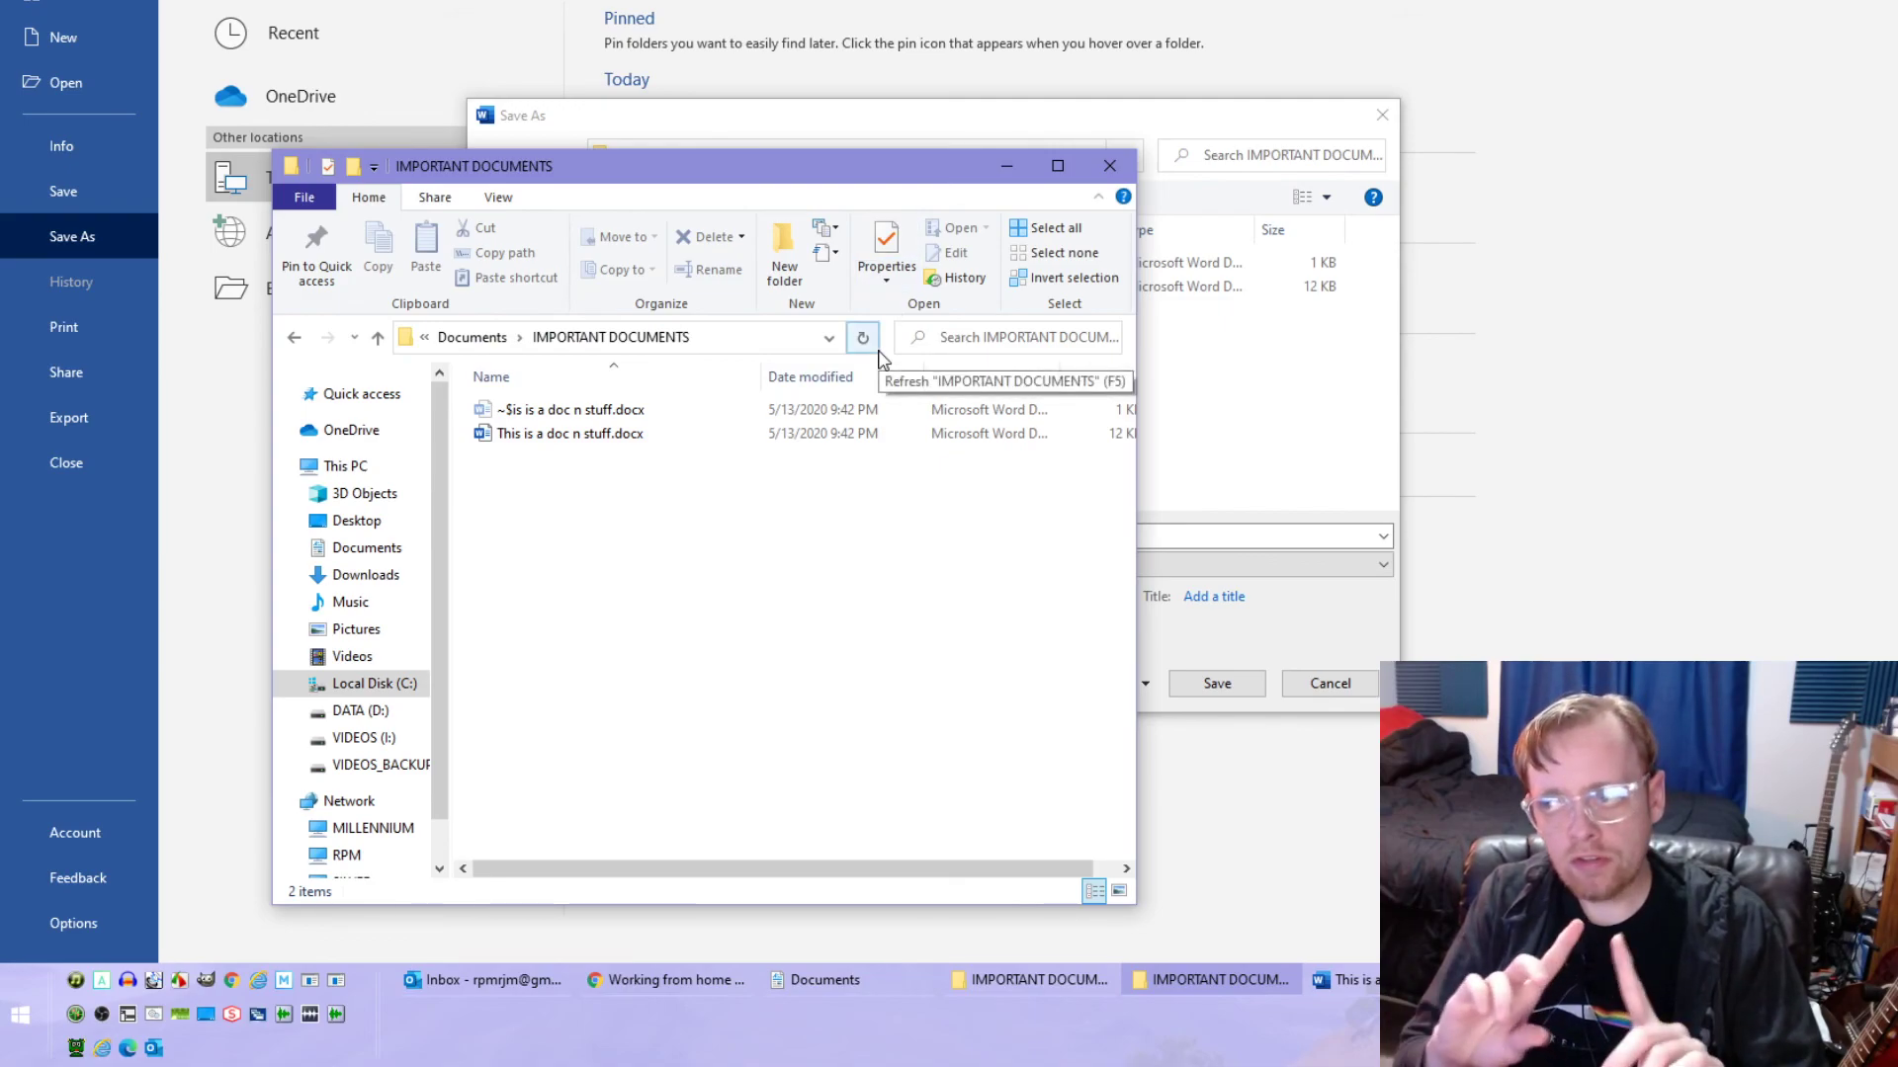
- Return to the Save As dialog and save the document under the name This is a doc n stuff BACKUP.docx
left_click_drag(889, 165, 1029, 240)
left_click(1112, 139)
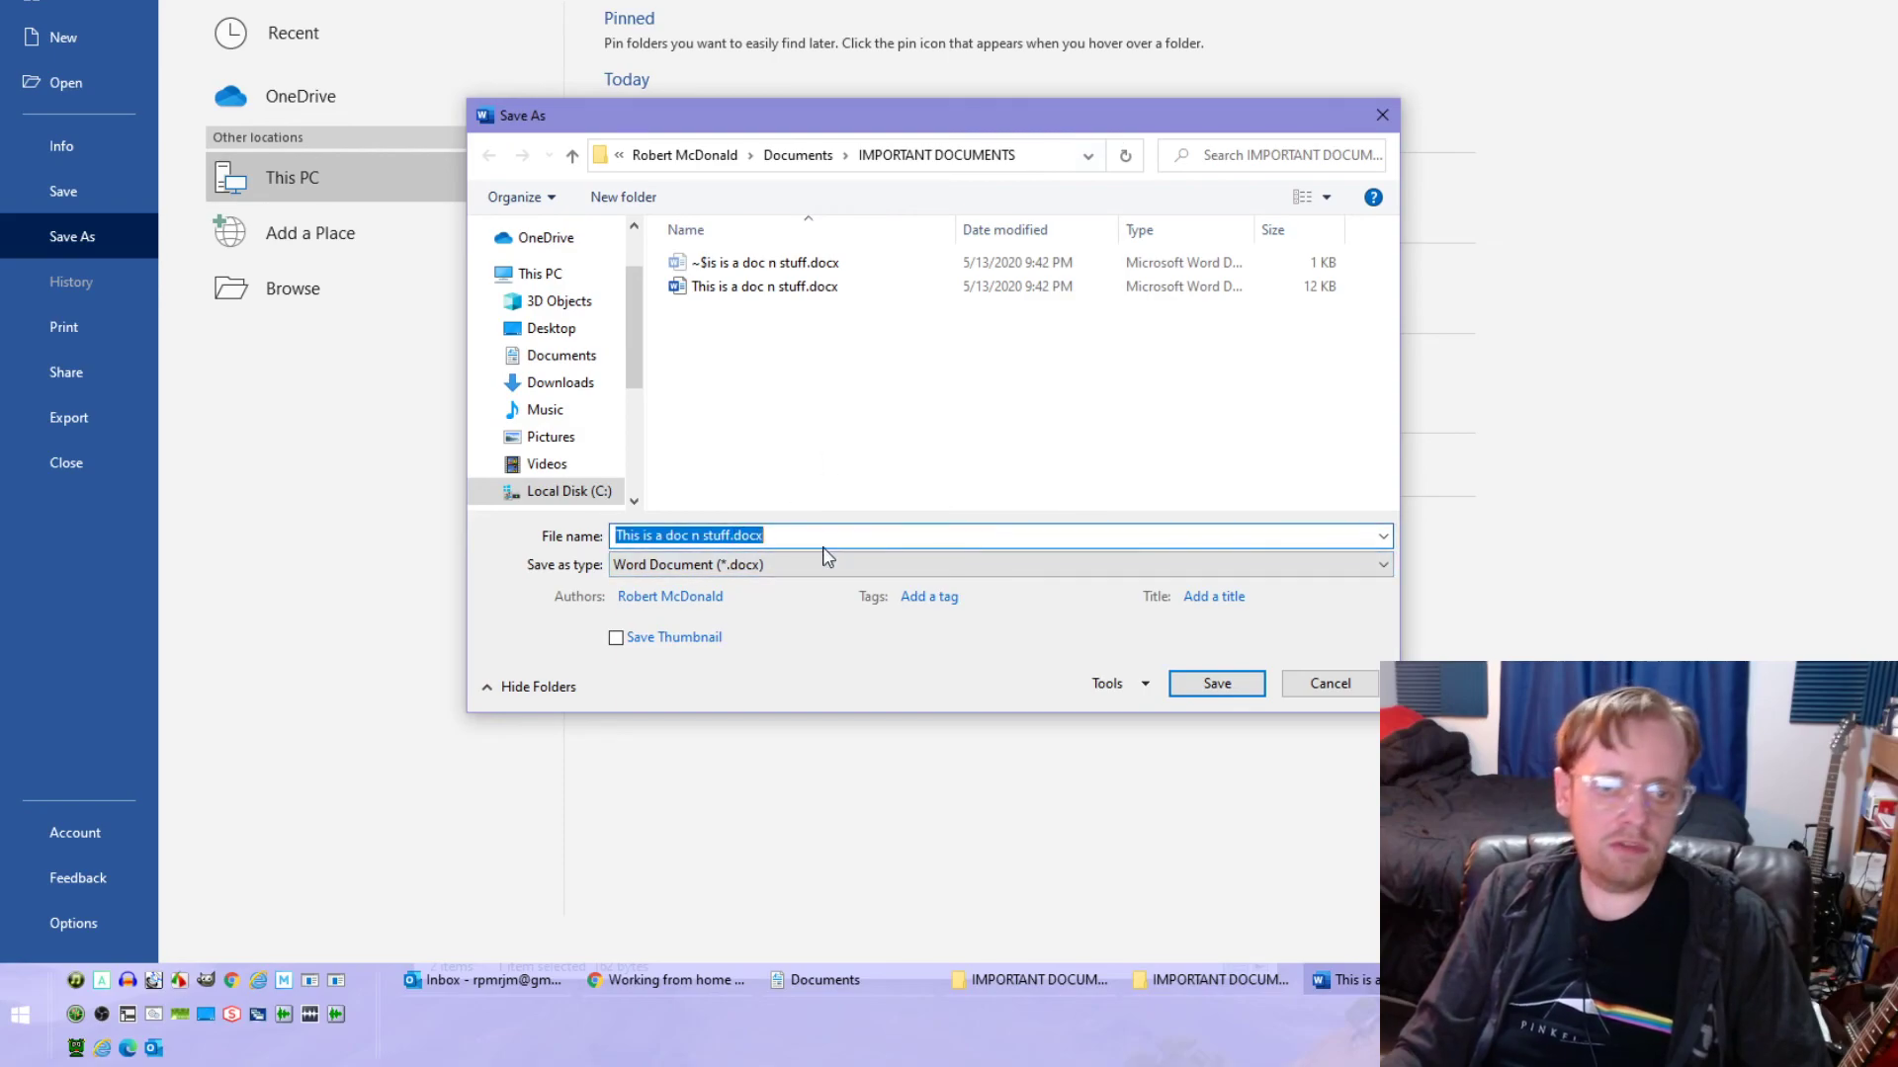
key("Home")
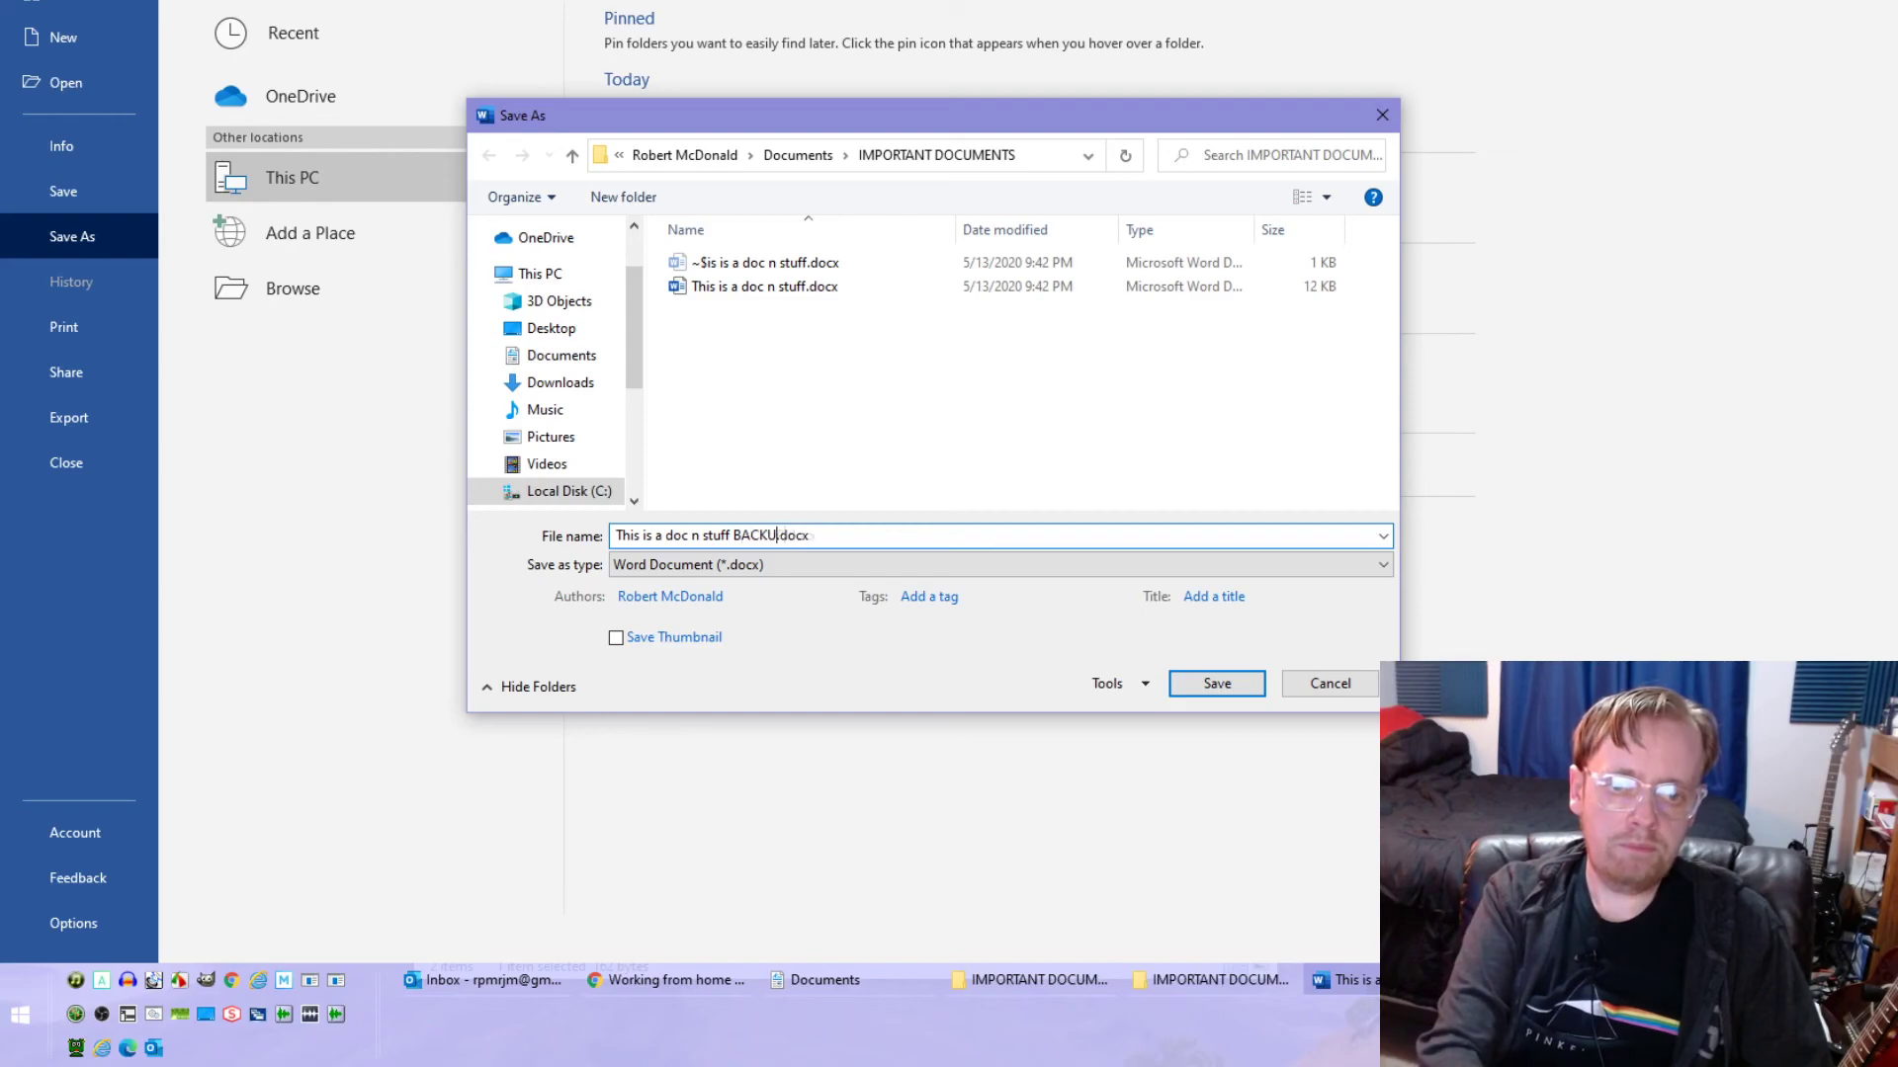
key("Return")
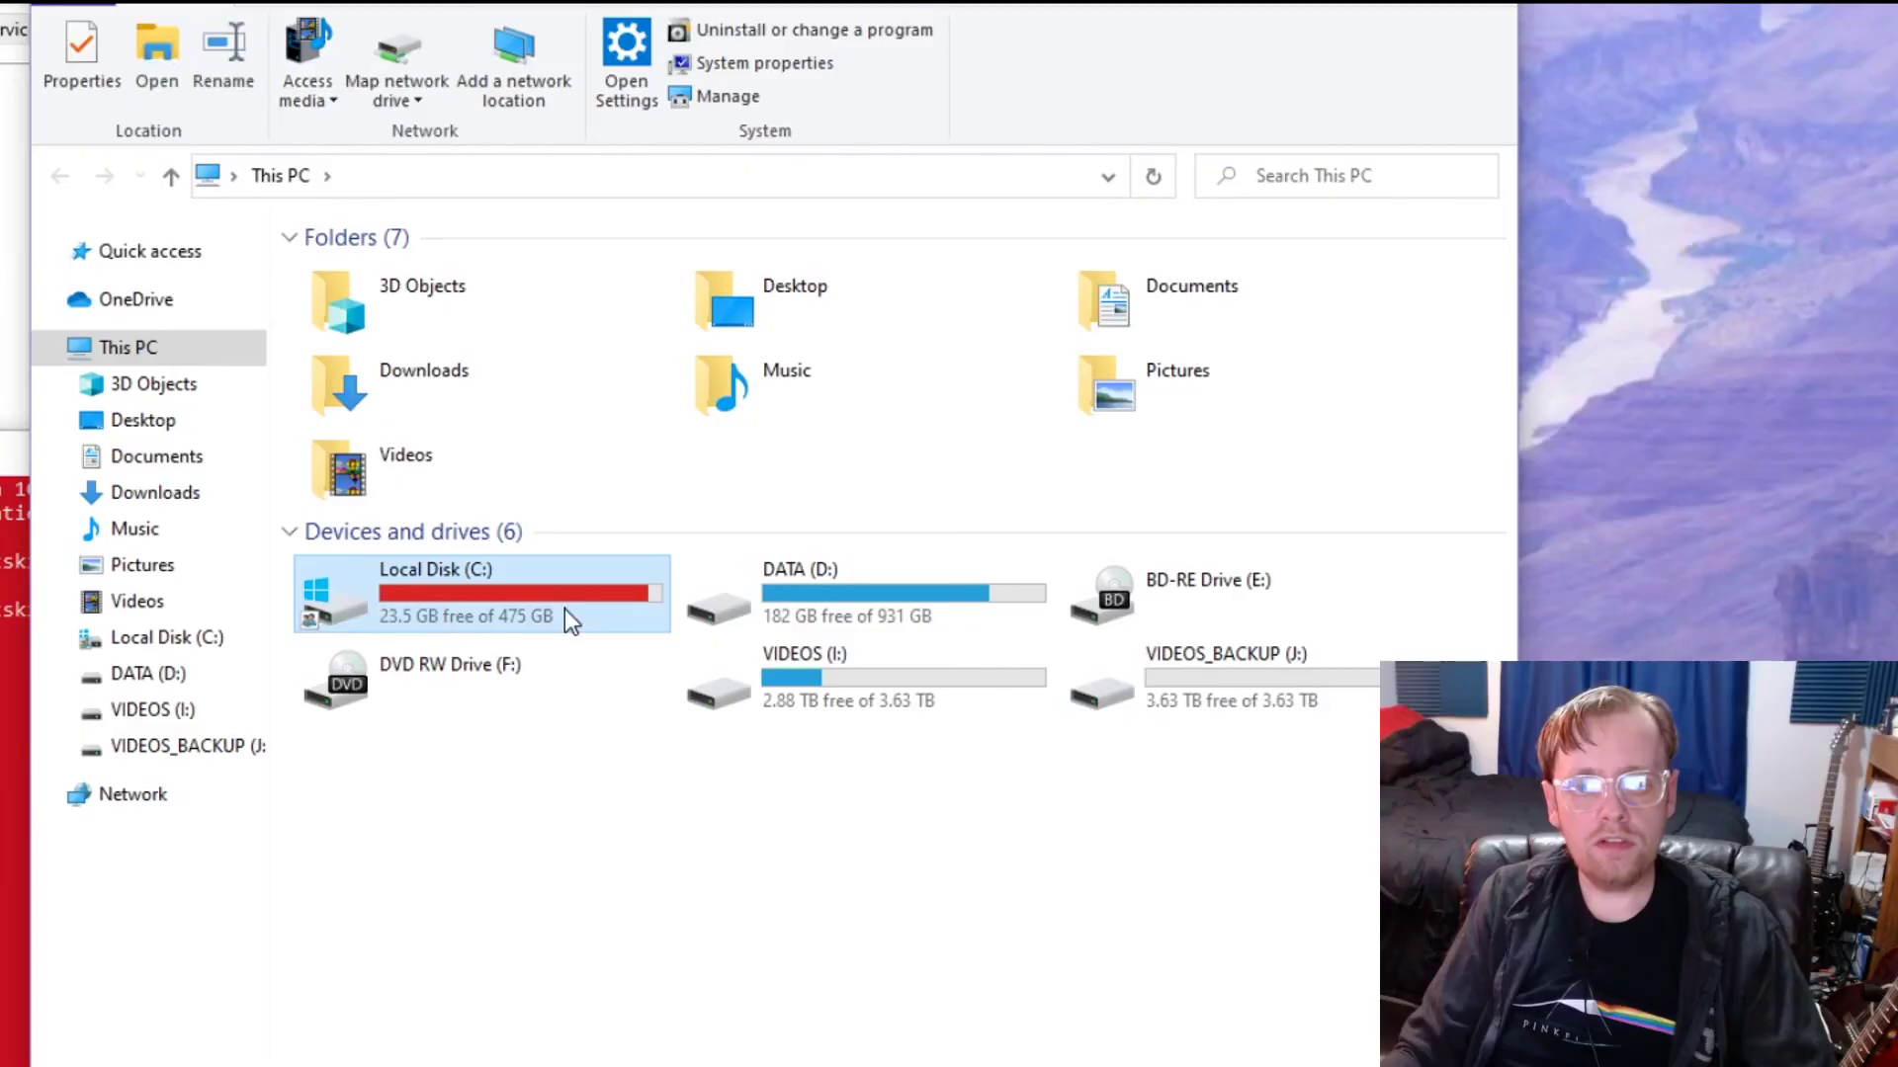
- Browse to the VIDEO folder on Local Disk (C:) and look through its project folders
double_click(565, 609)
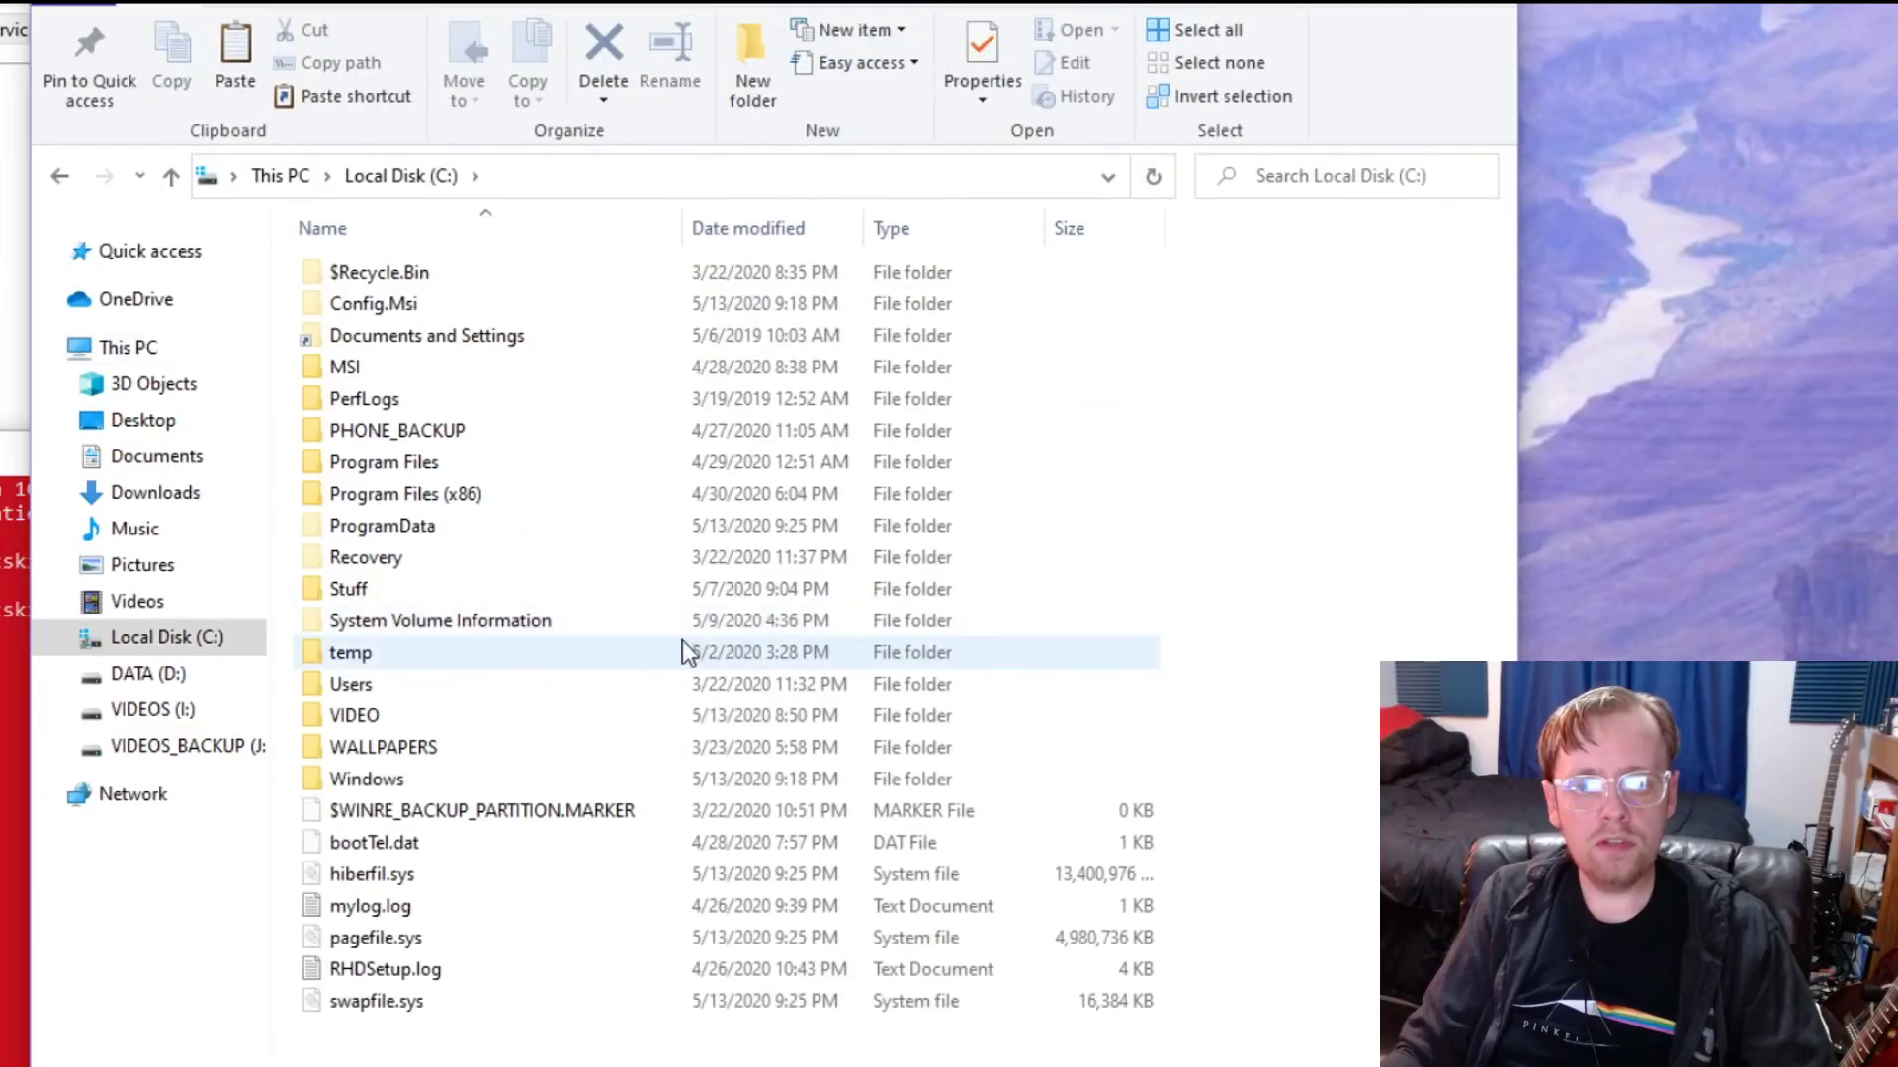
key("v")
key("Return")
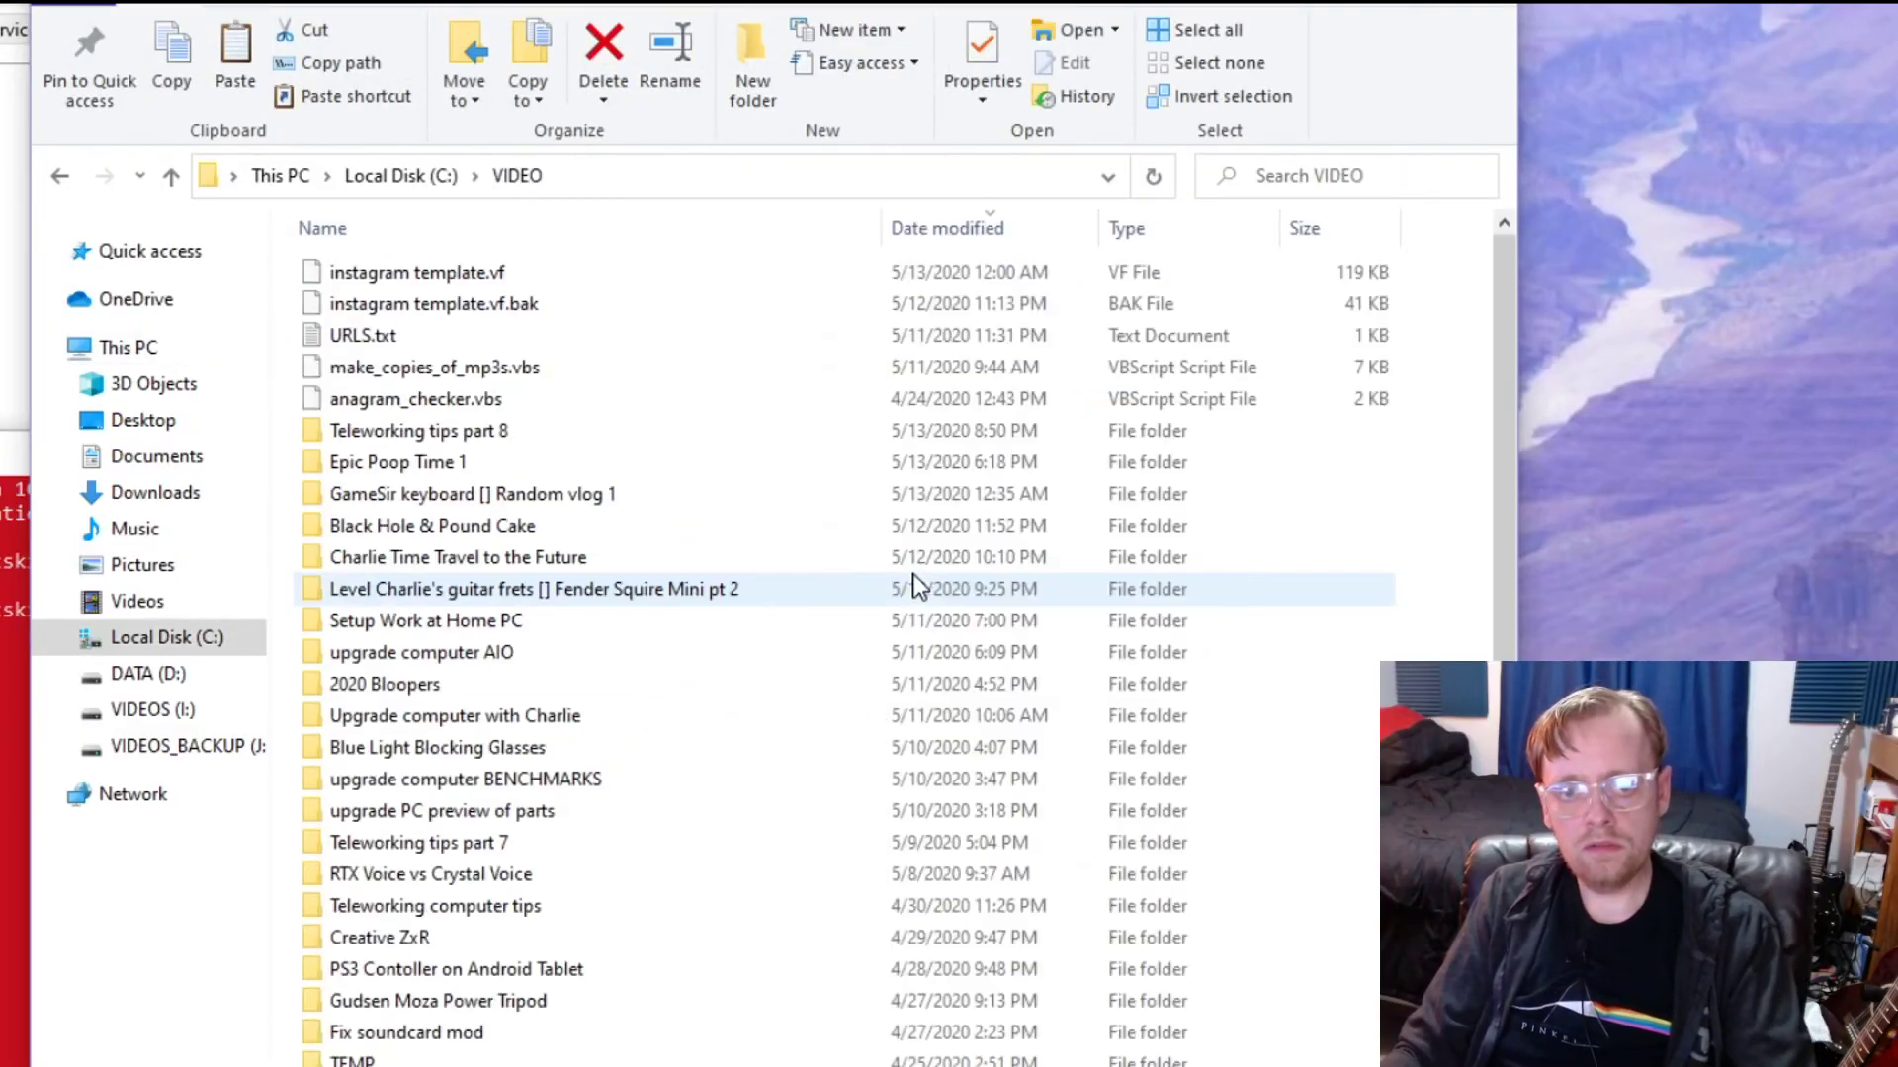
scroll(898, 633, "down", 3)
scroll(900, 638, "down", 3)
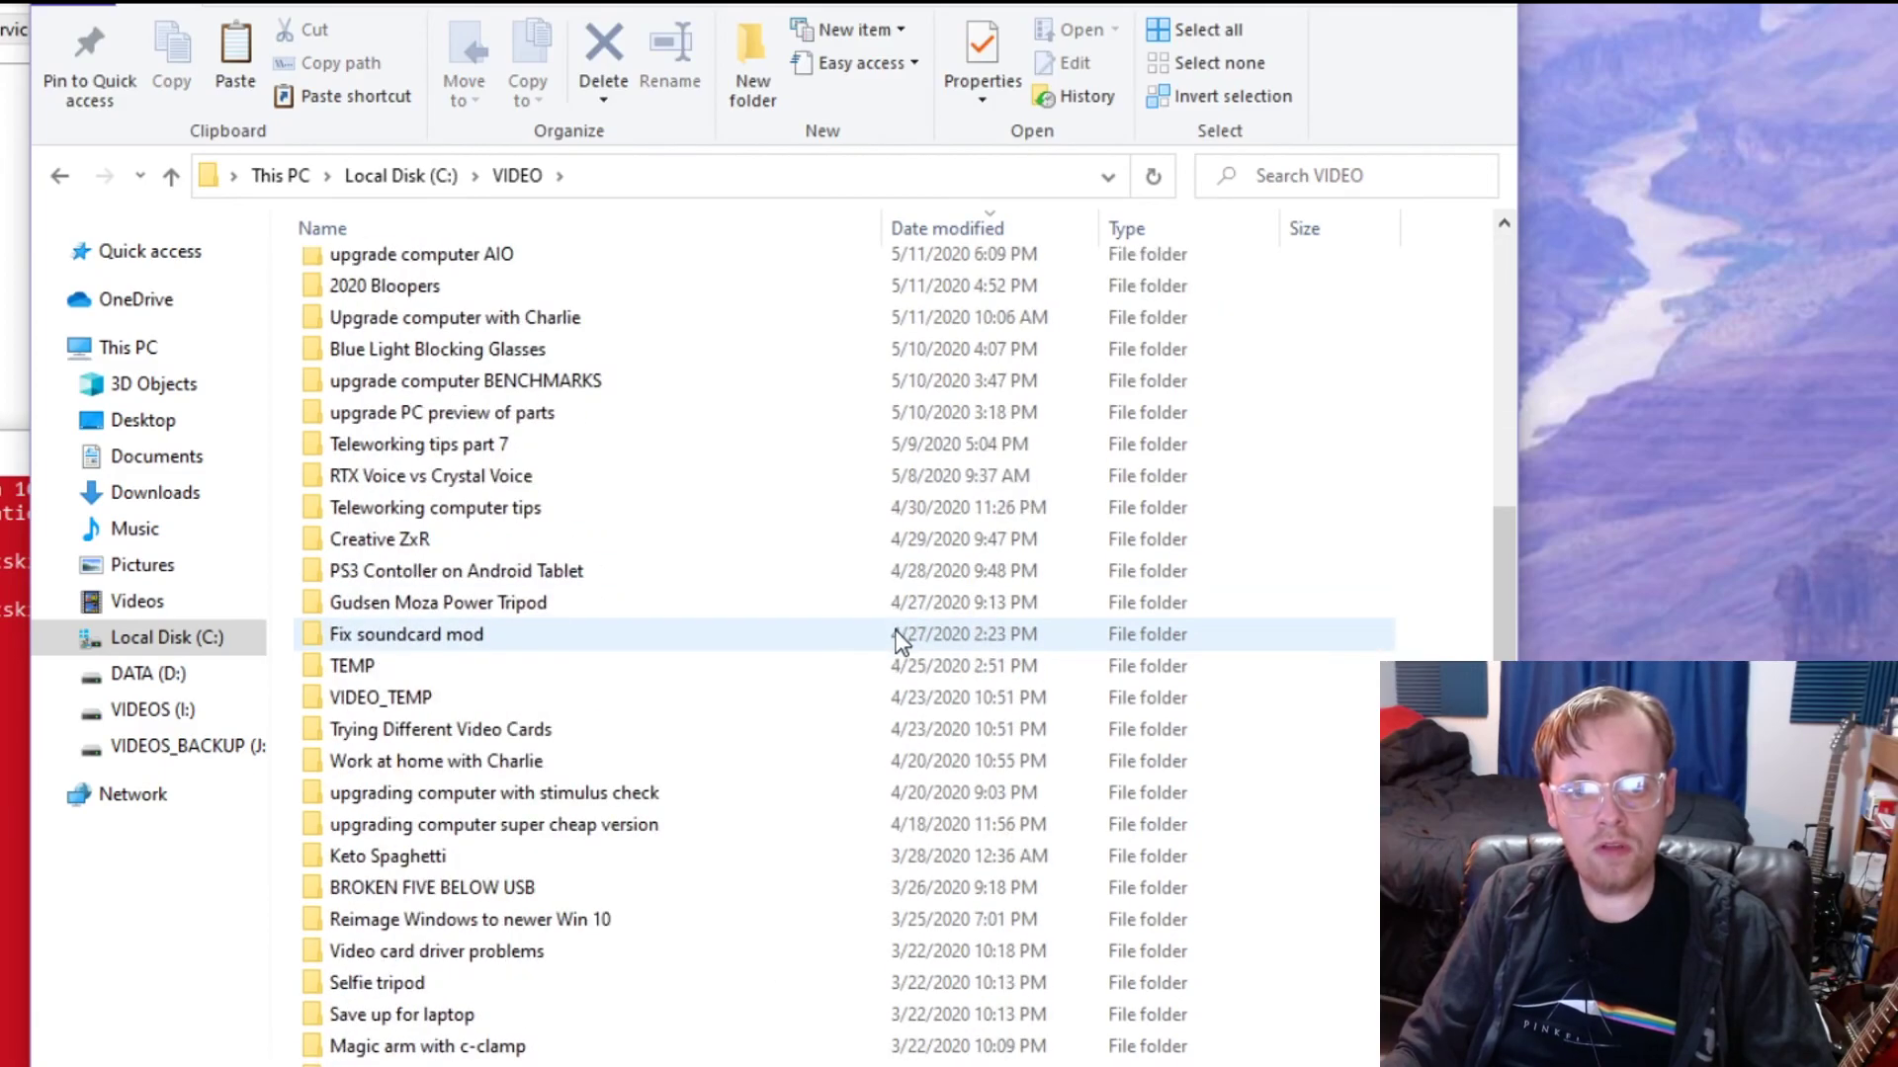
scroll(903, 642, "up", 4)
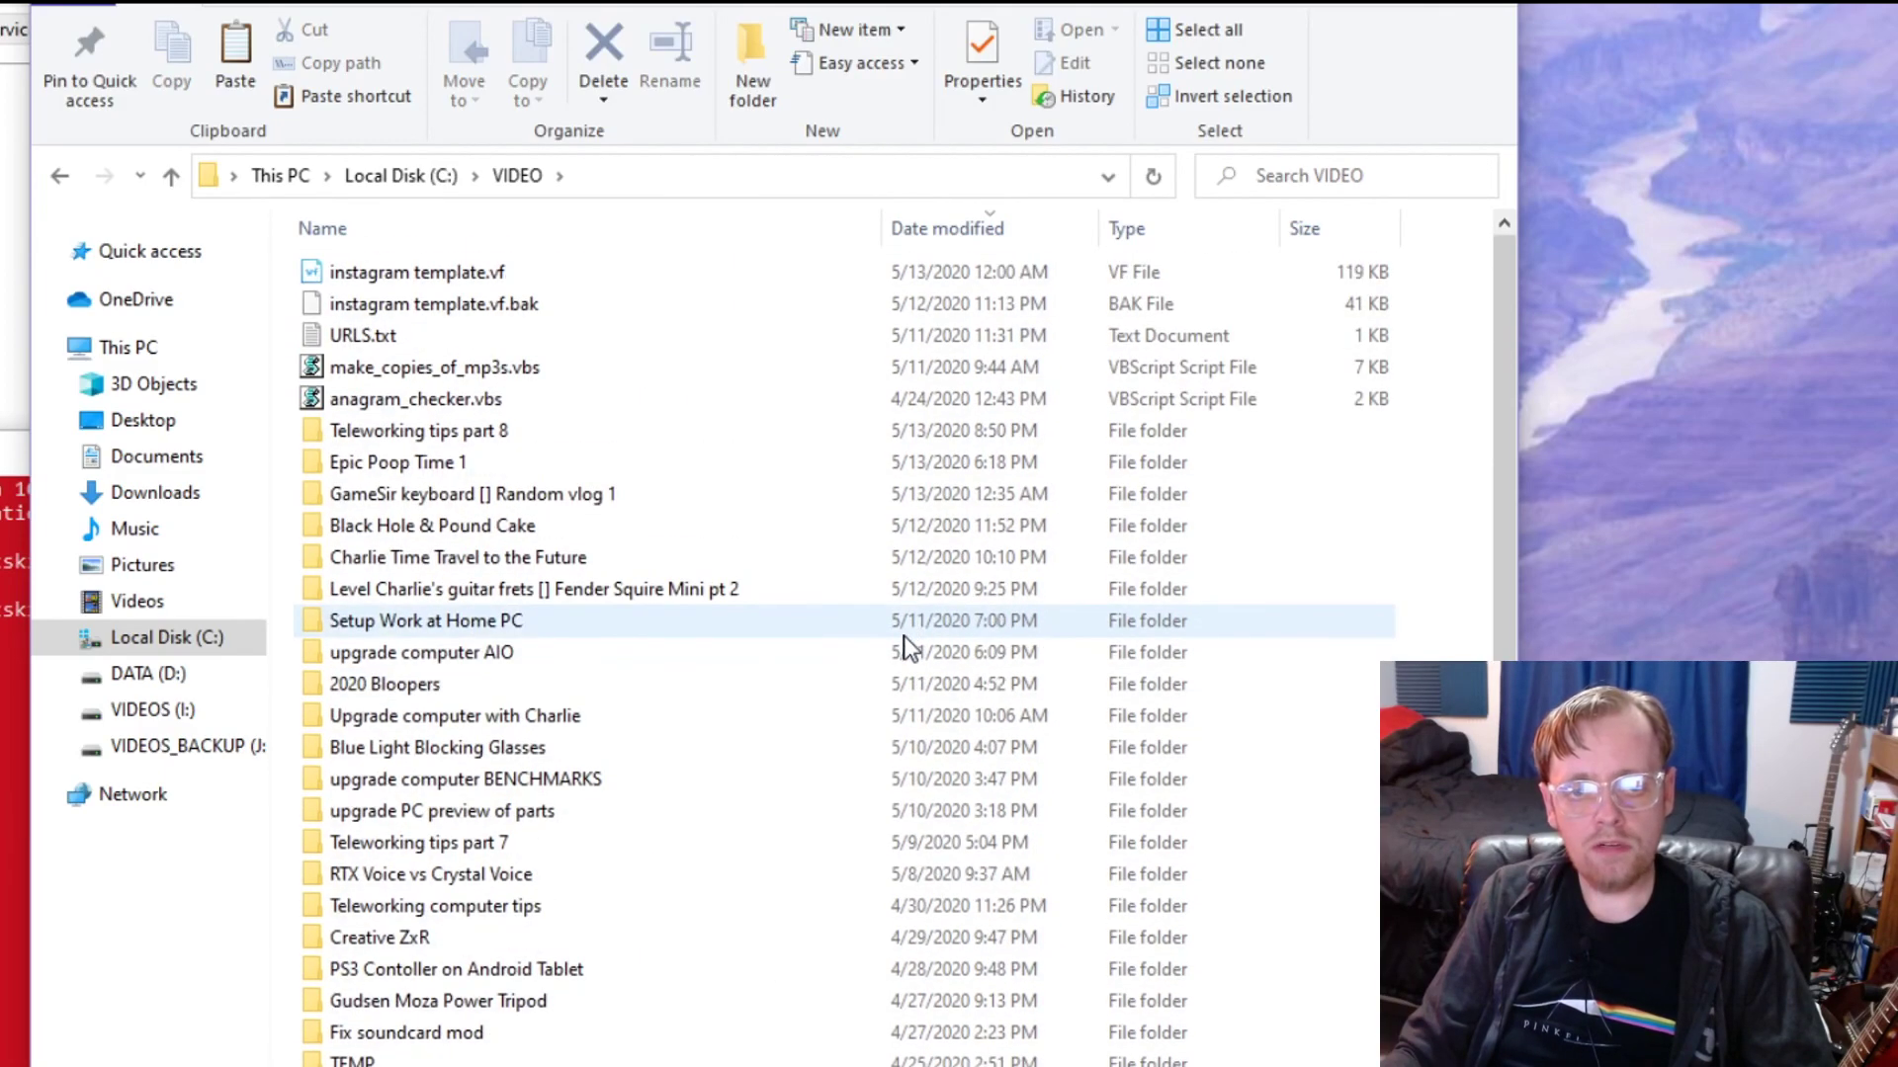
scroll(902, 657, "down", 4)
scroll(897, 672, "up", 4)
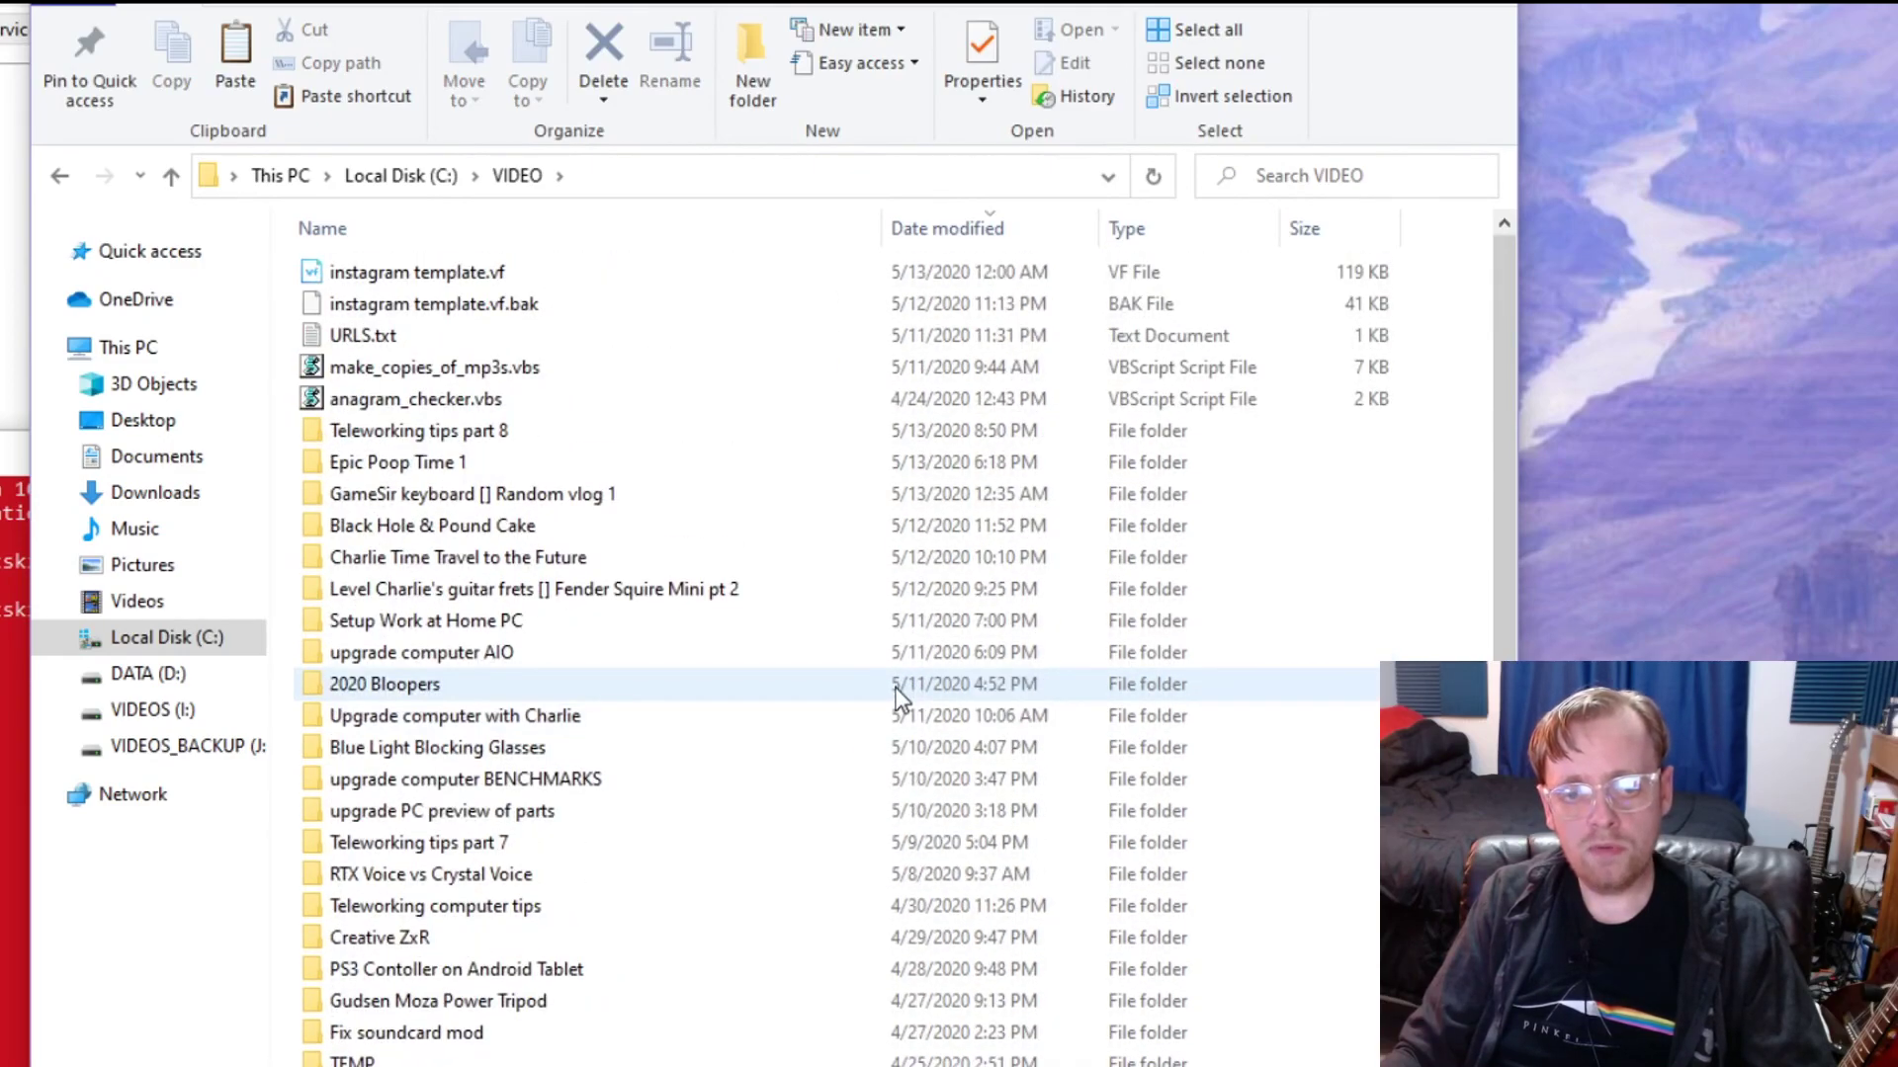
- Go back to This PC and look through the nested VIDEOS\VIDEOS folder on the VIDEOS (I:) drive
key("alt+Left")
key("alt+Left")
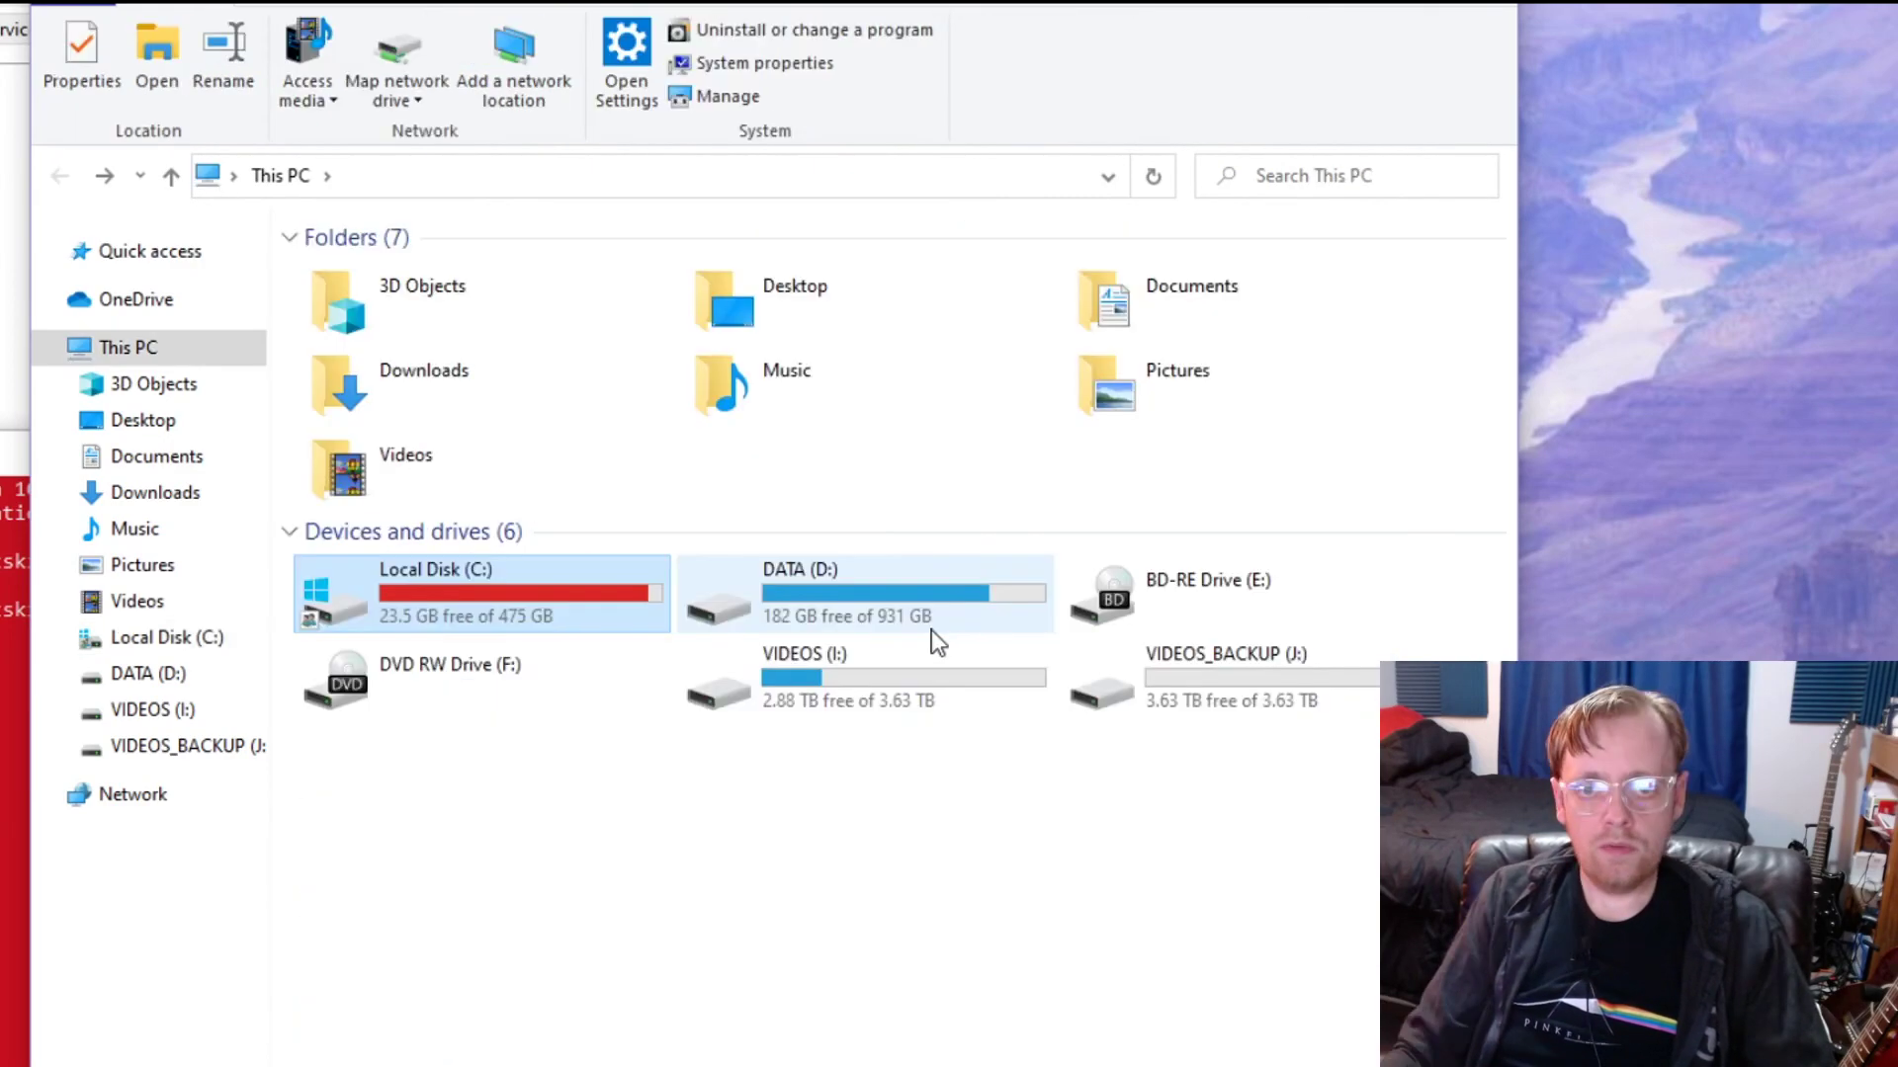
double_click(856, 697)
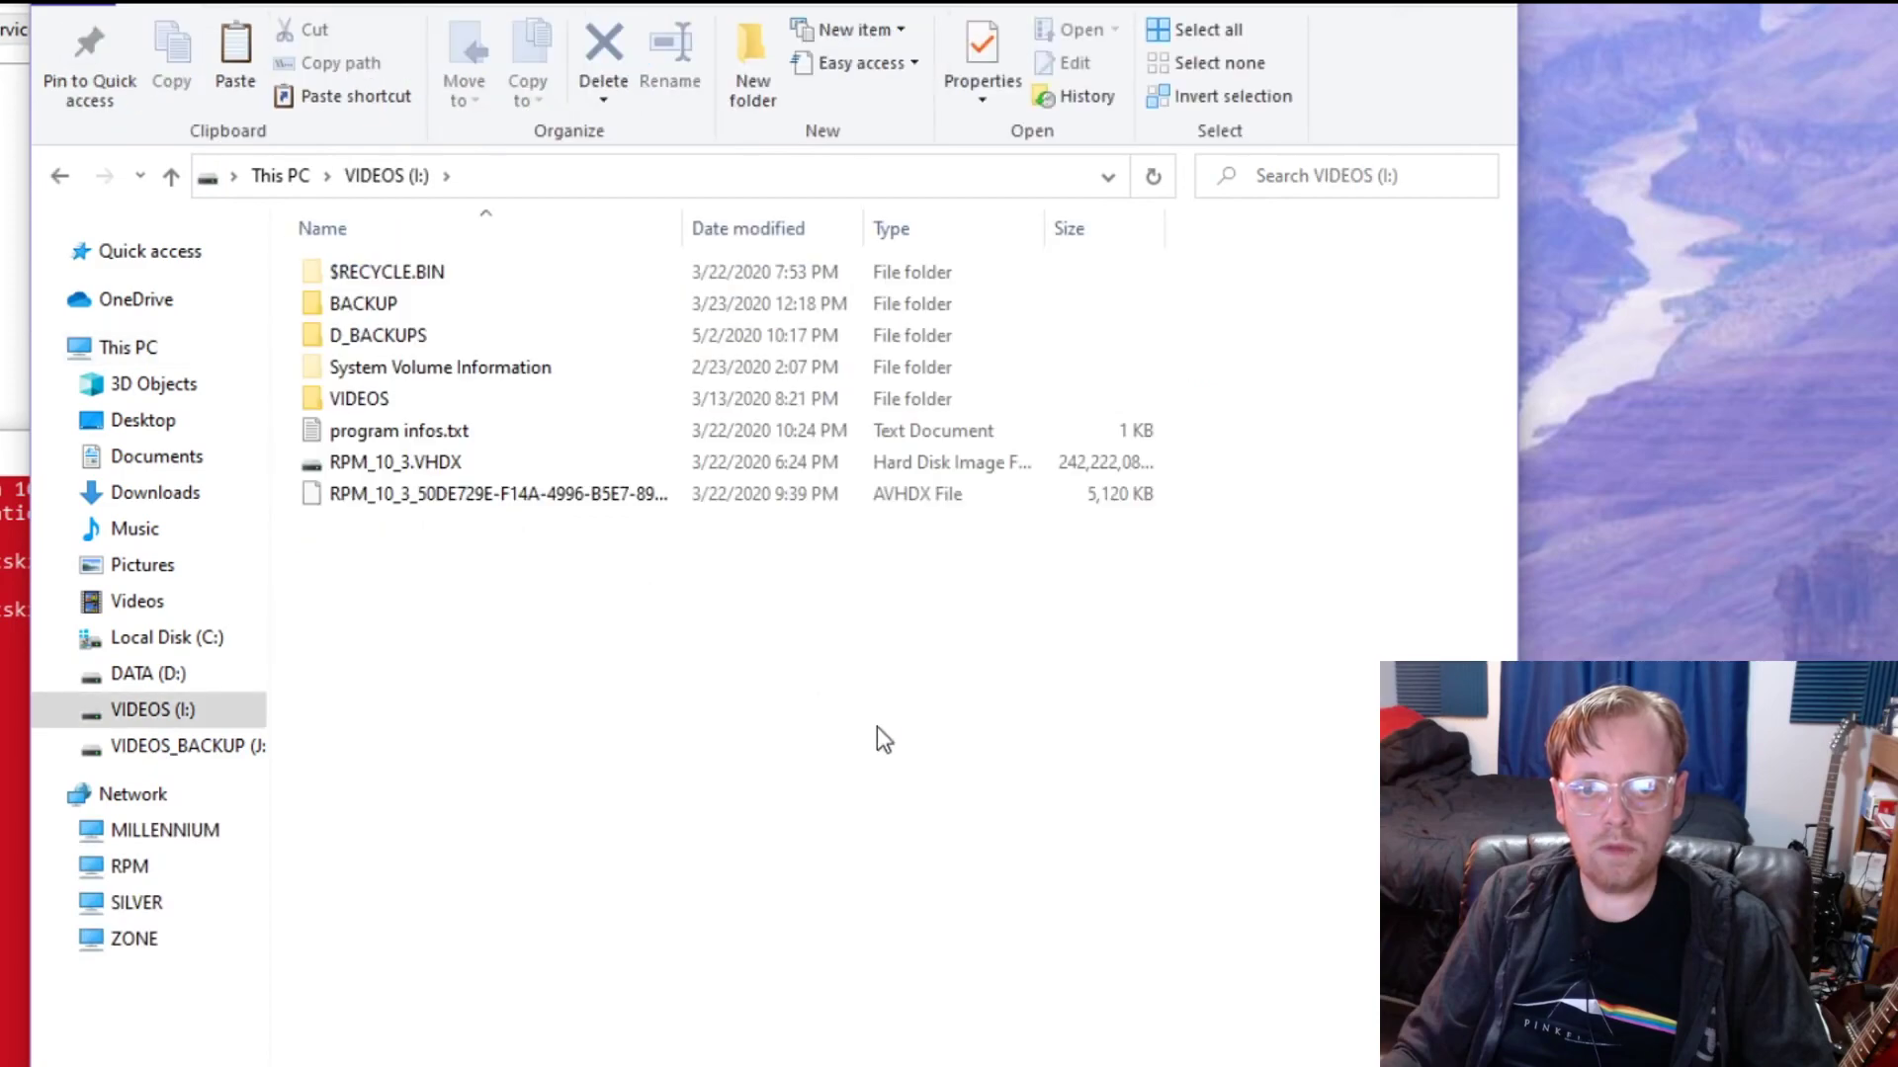
double_click(354, 400)
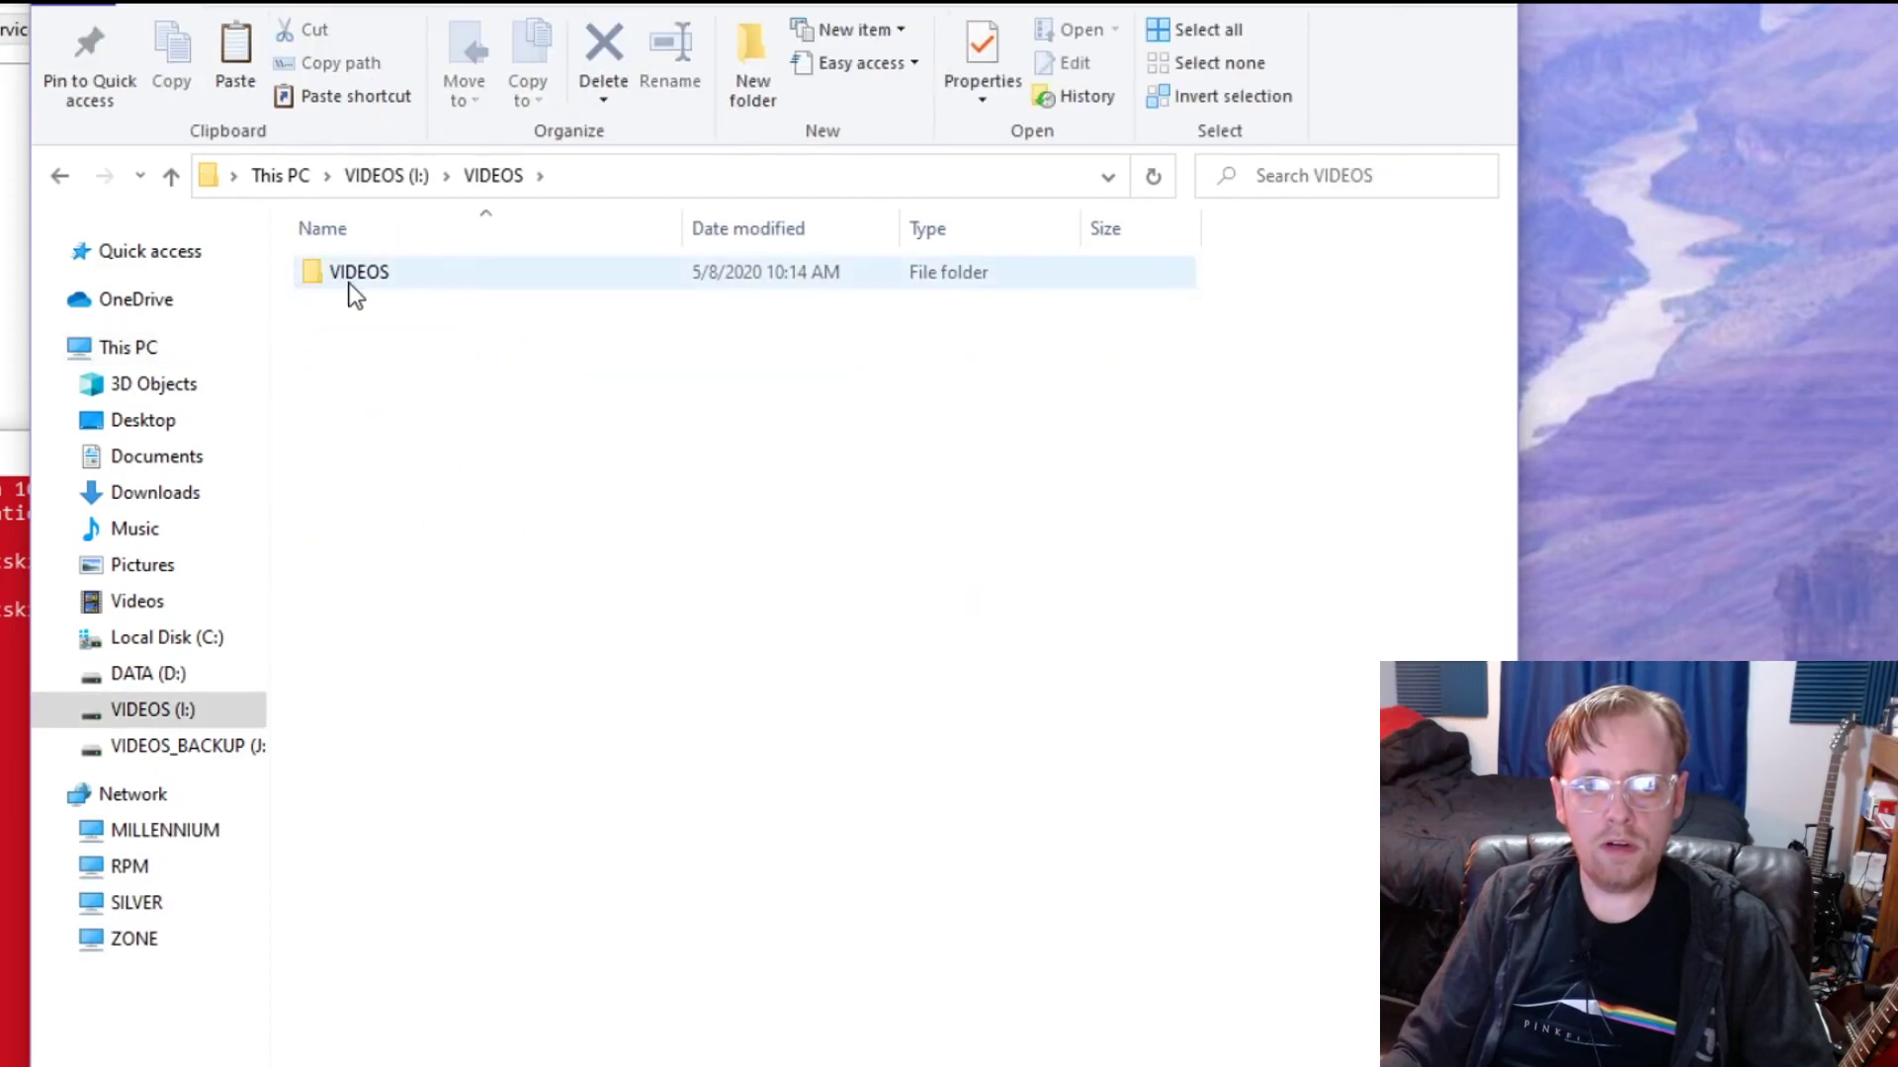
double_click(347, 273)
scroll(590, 465, "down", 6)
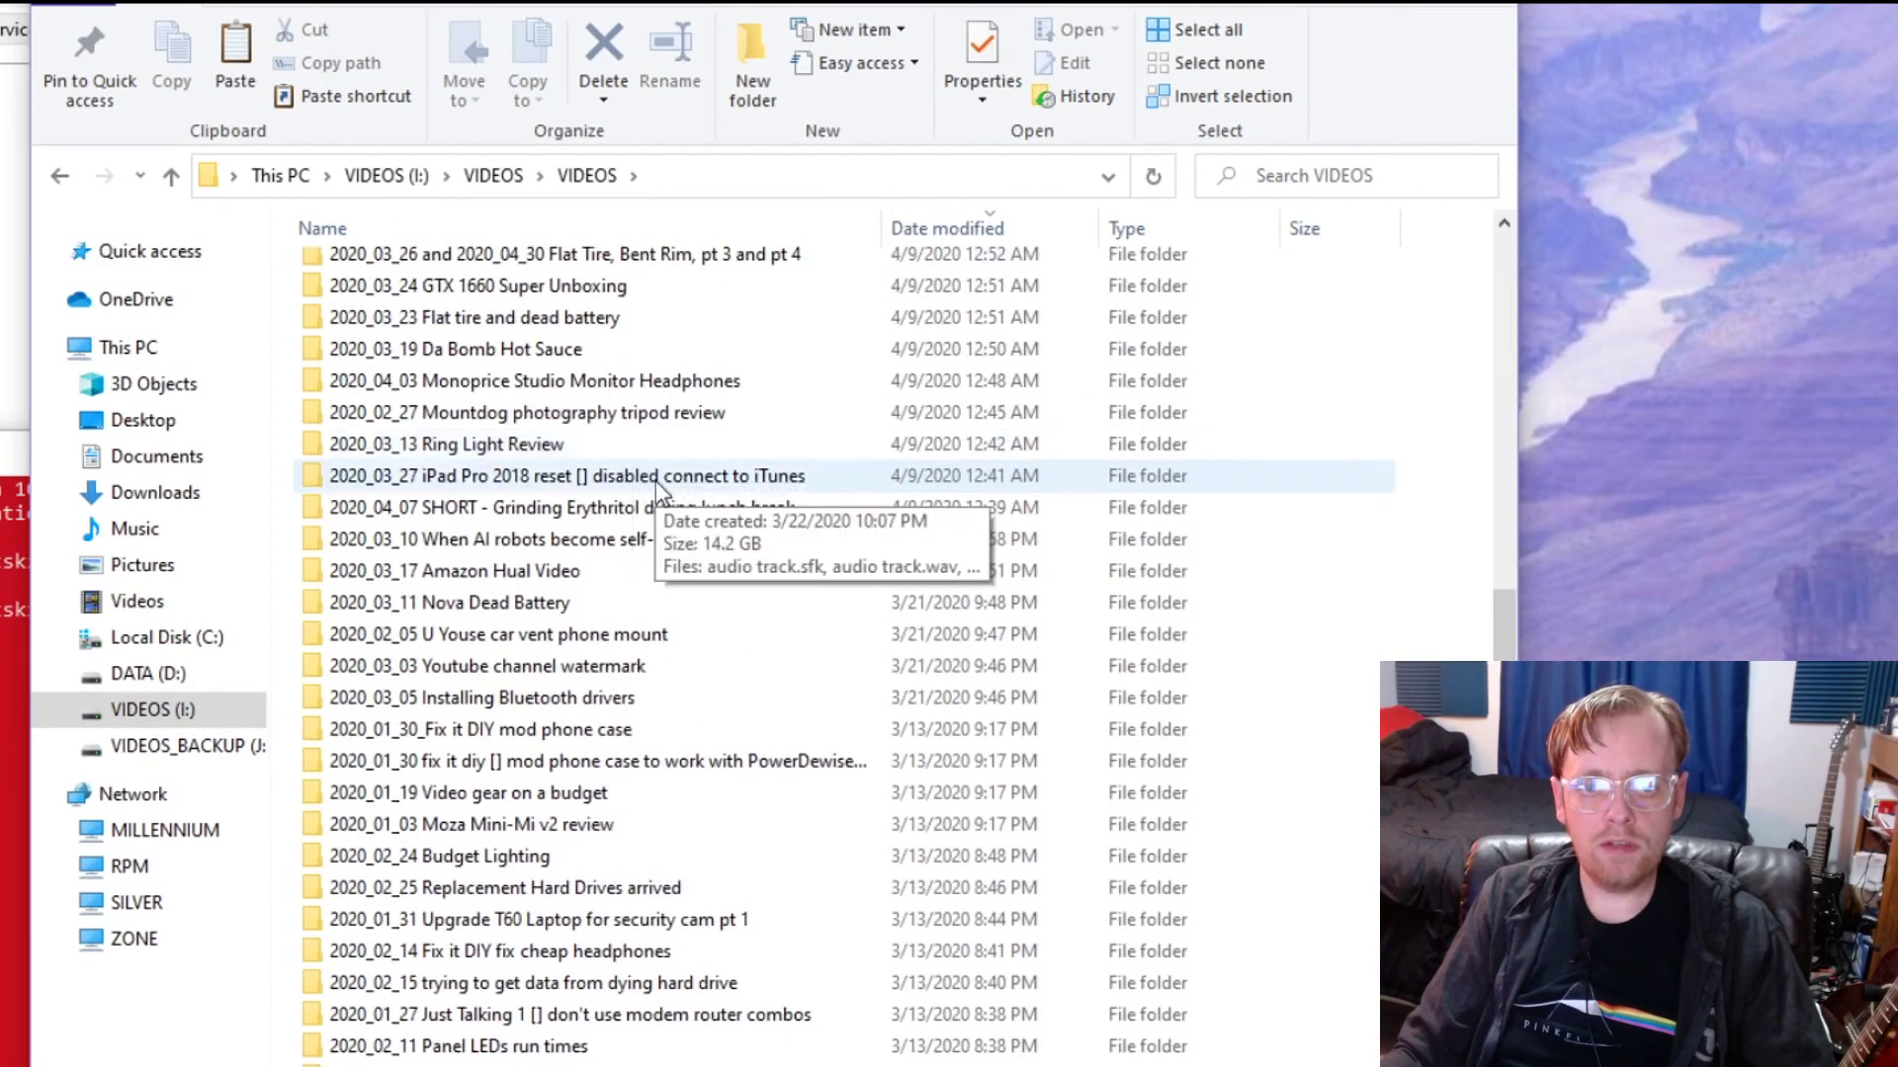
scroll(655, 483, "up", 5)
scroll(653, 532, "up", 2)
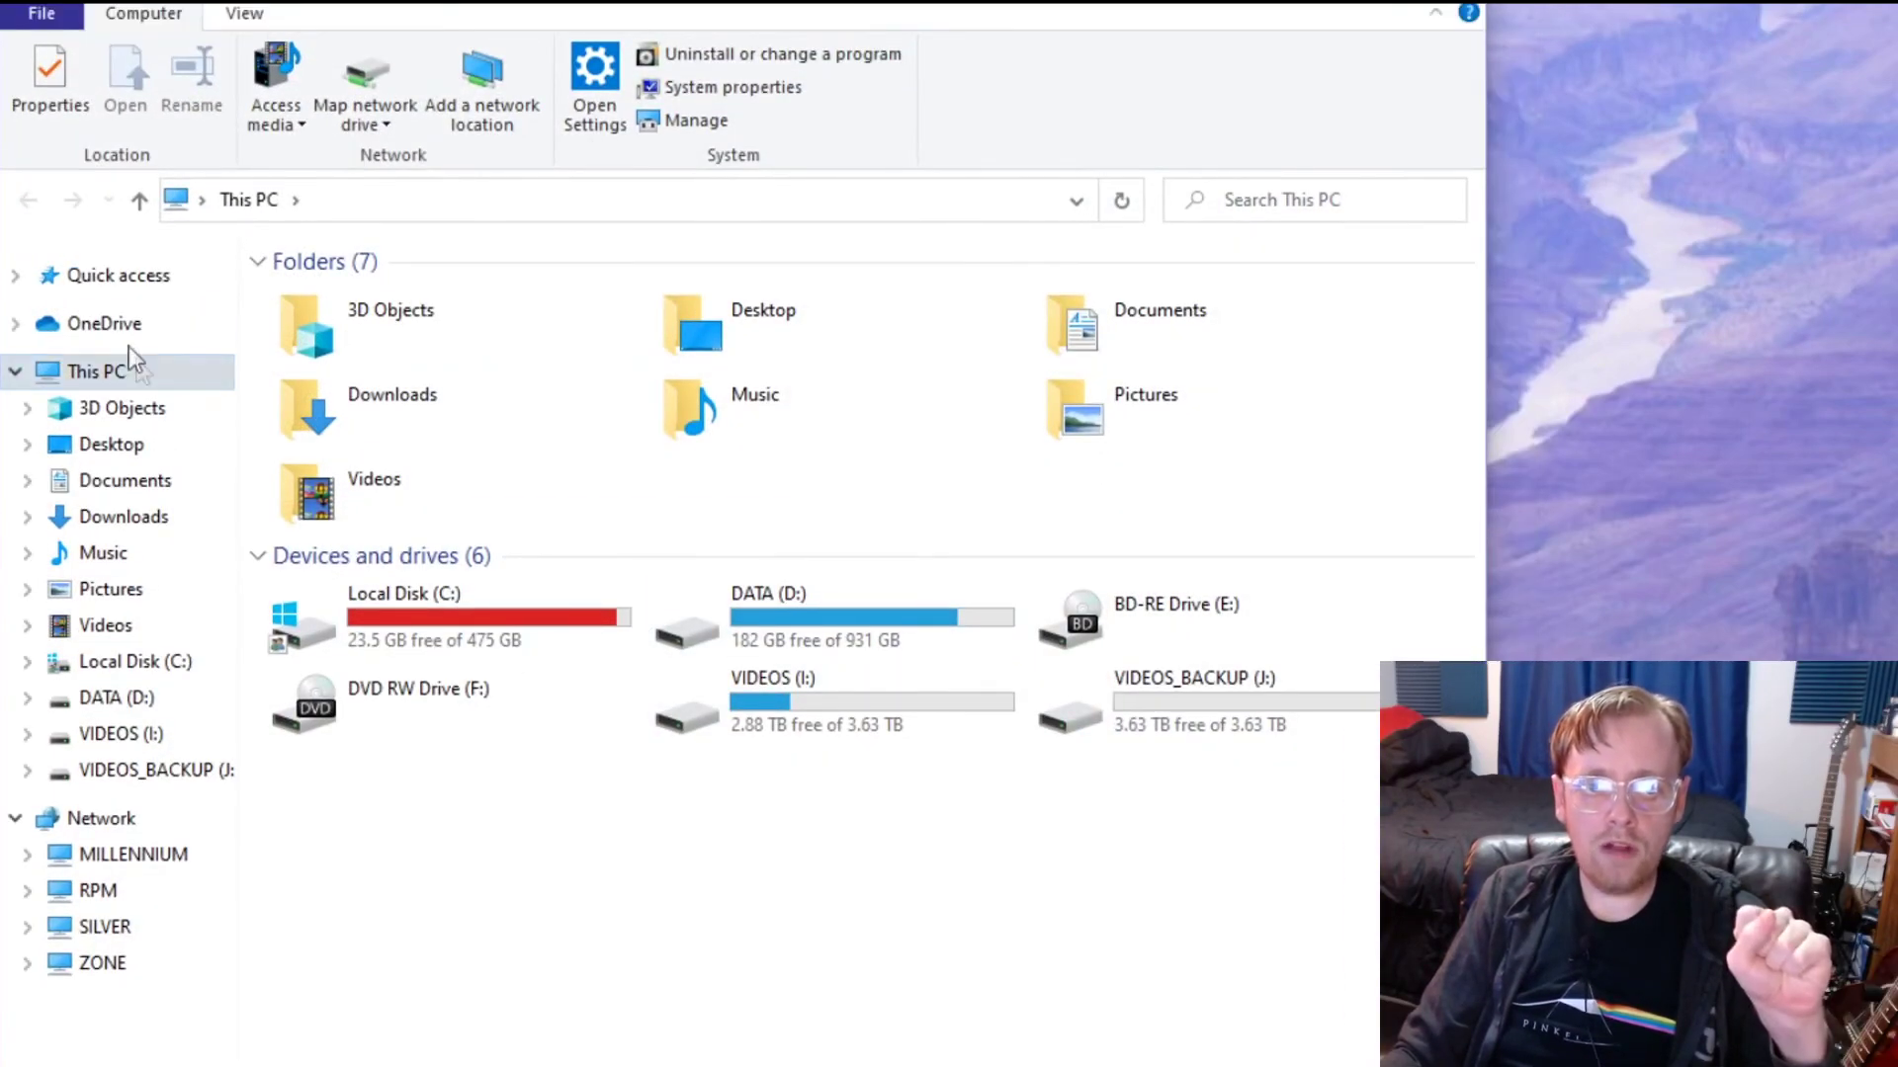
- Open Quick access and examine its list of recent files
left_click(96, 283)
scroll(818, 1038, "down", 2)
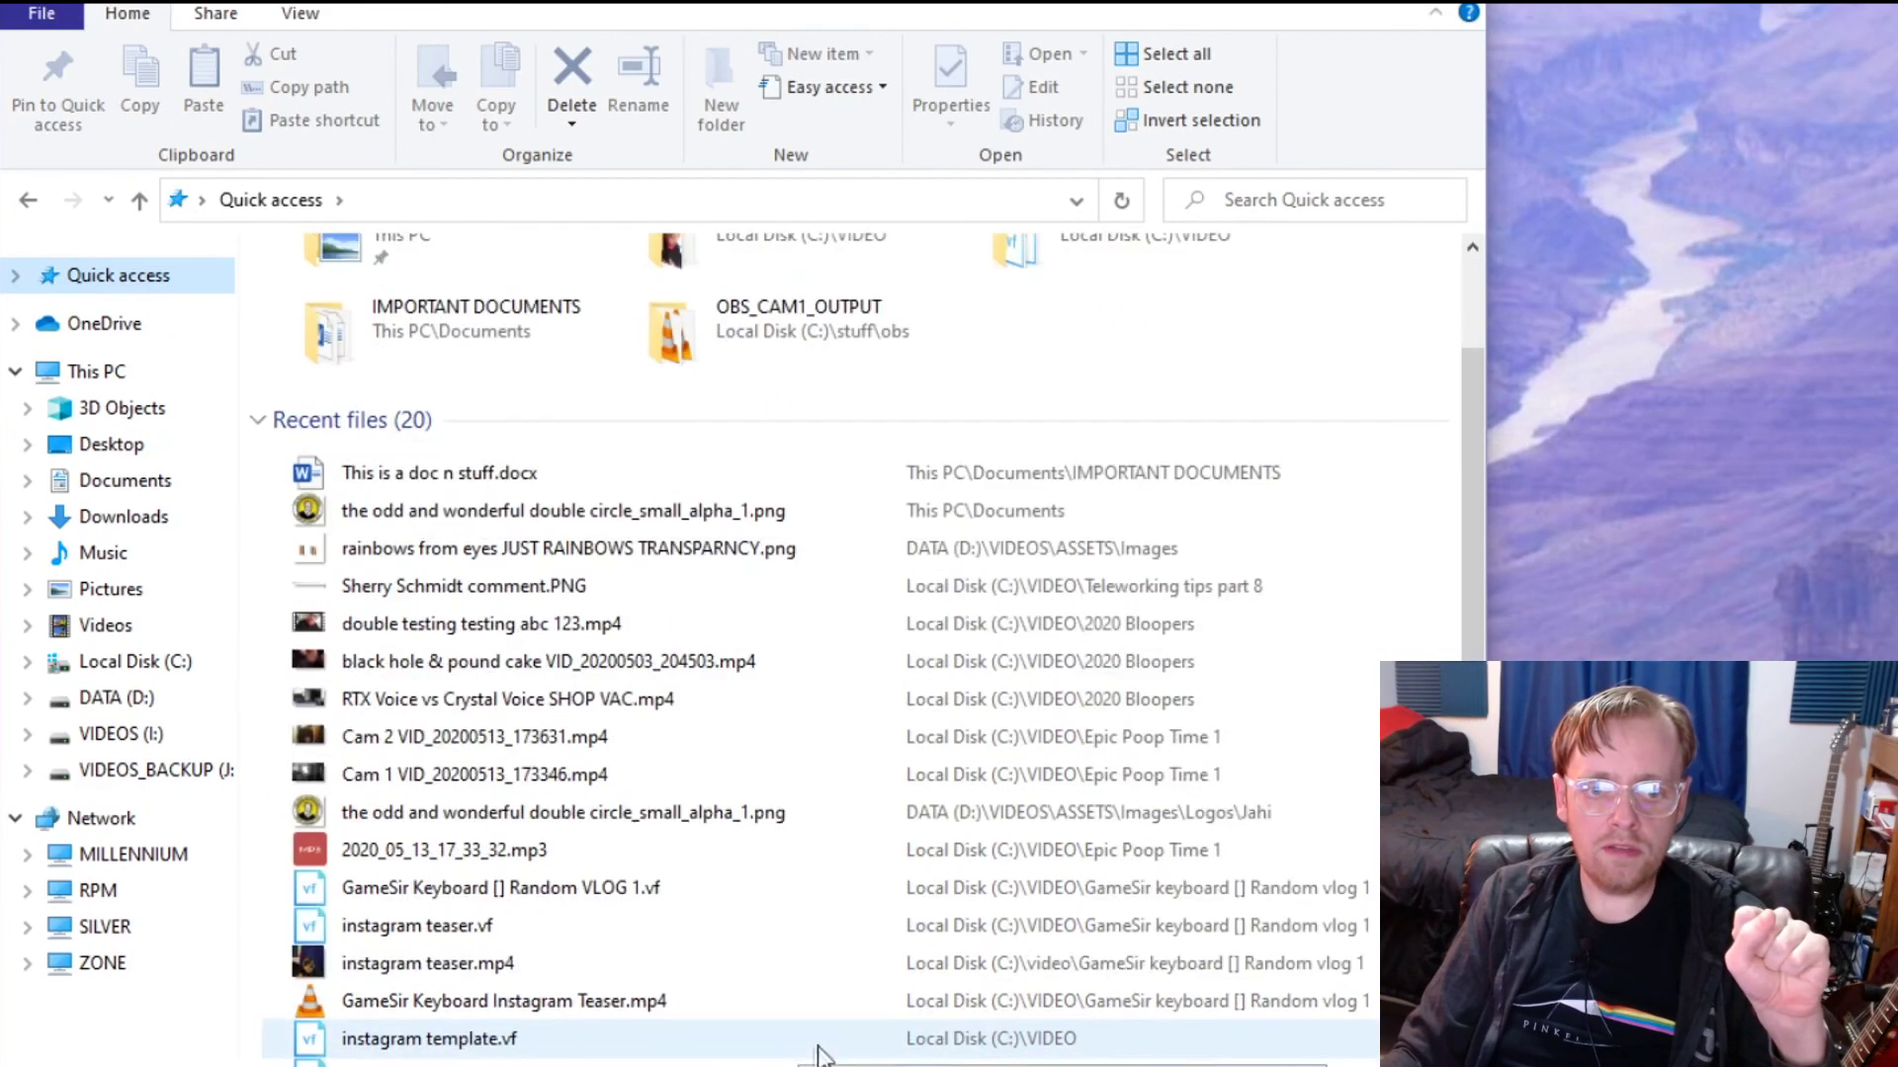
- Return to This PC and check the storage use of Local Disk (C:)
scroll(827, 1048, "up", 2)
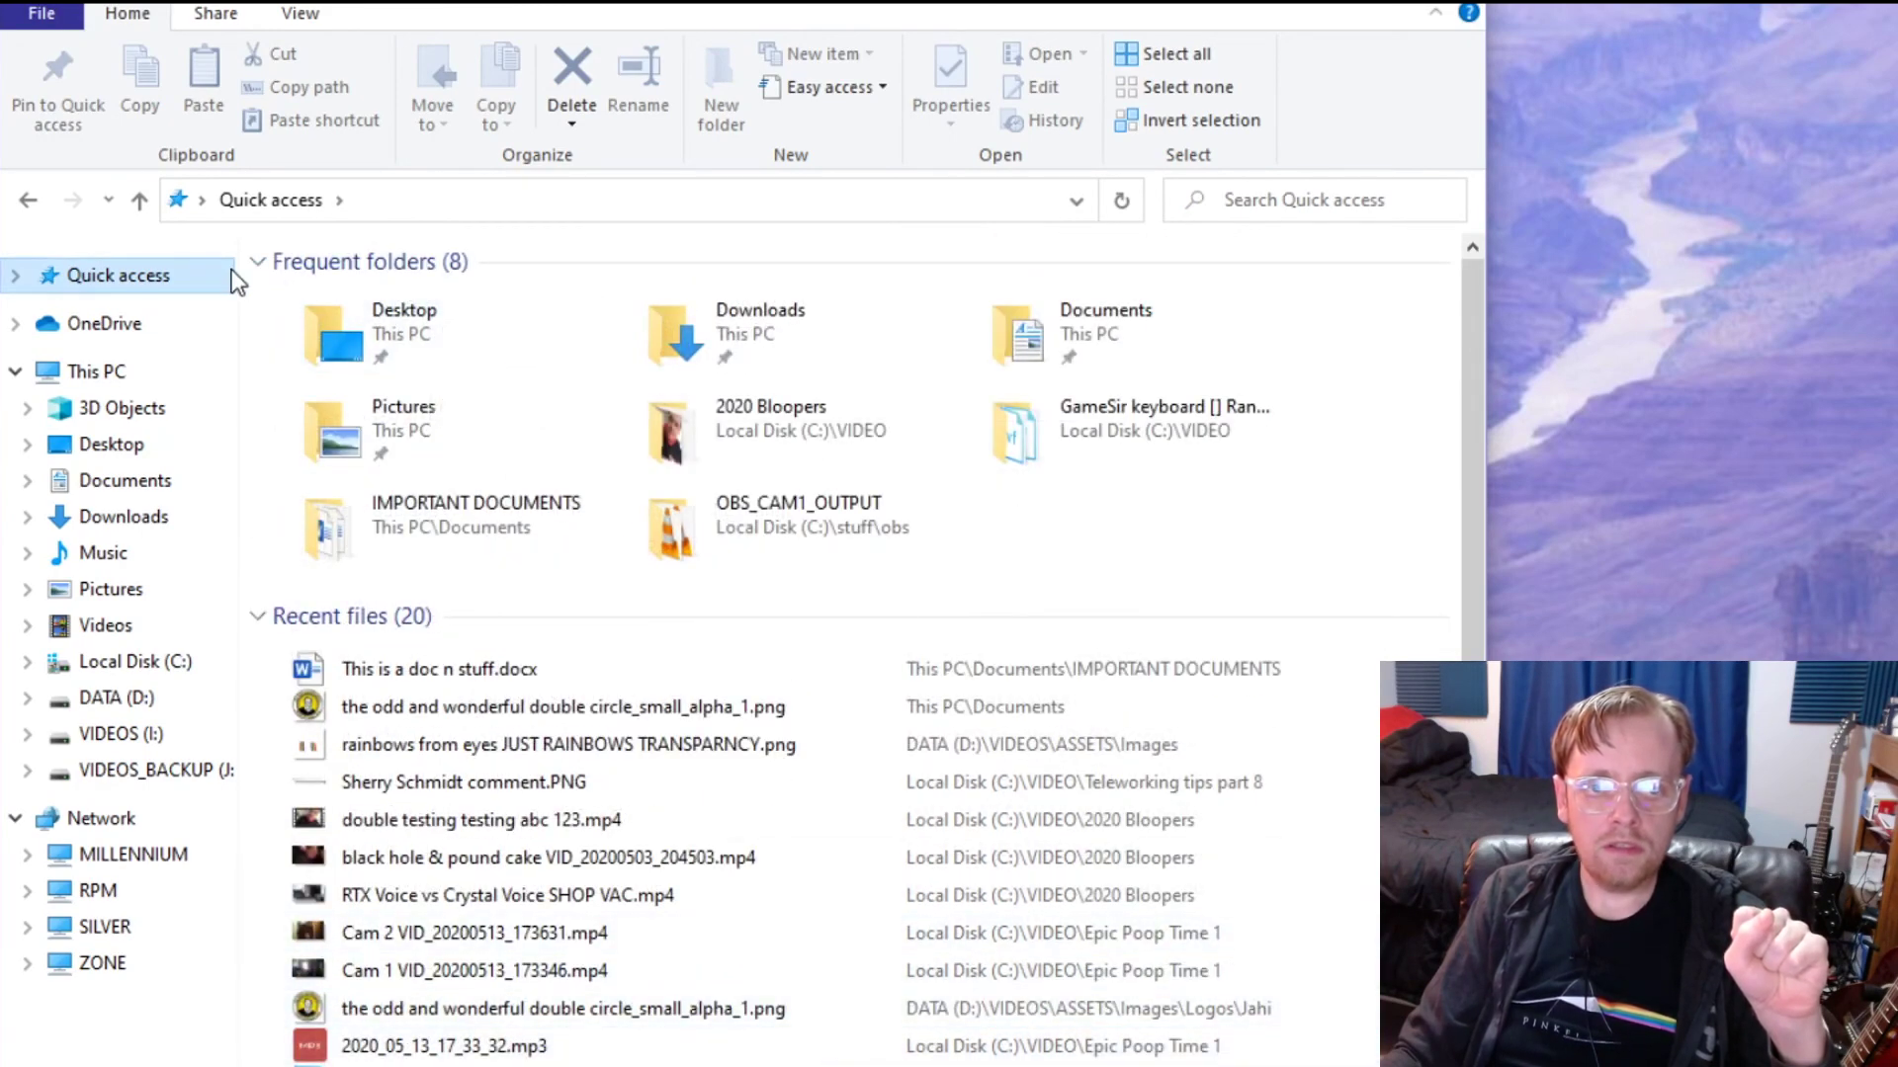
left_click(96, 371)
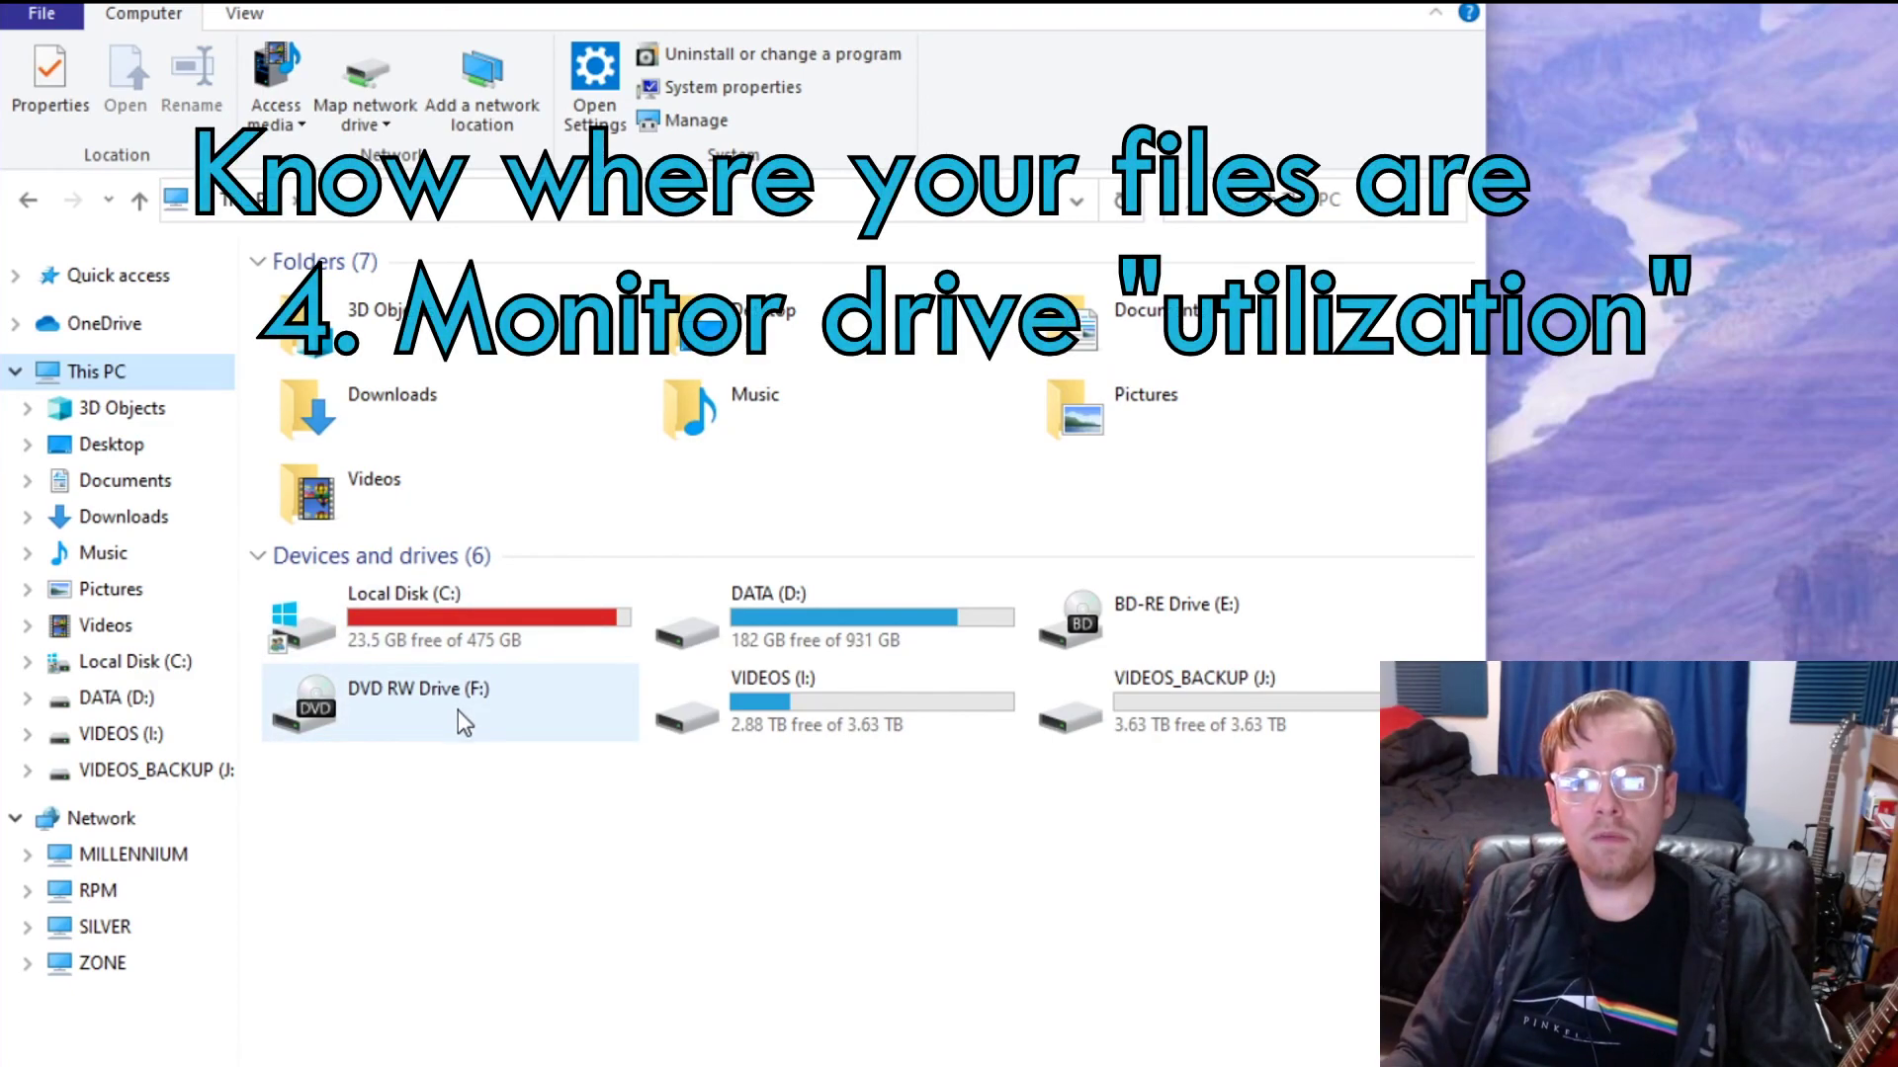
right_click(390, 631)
left_click(366, 887)
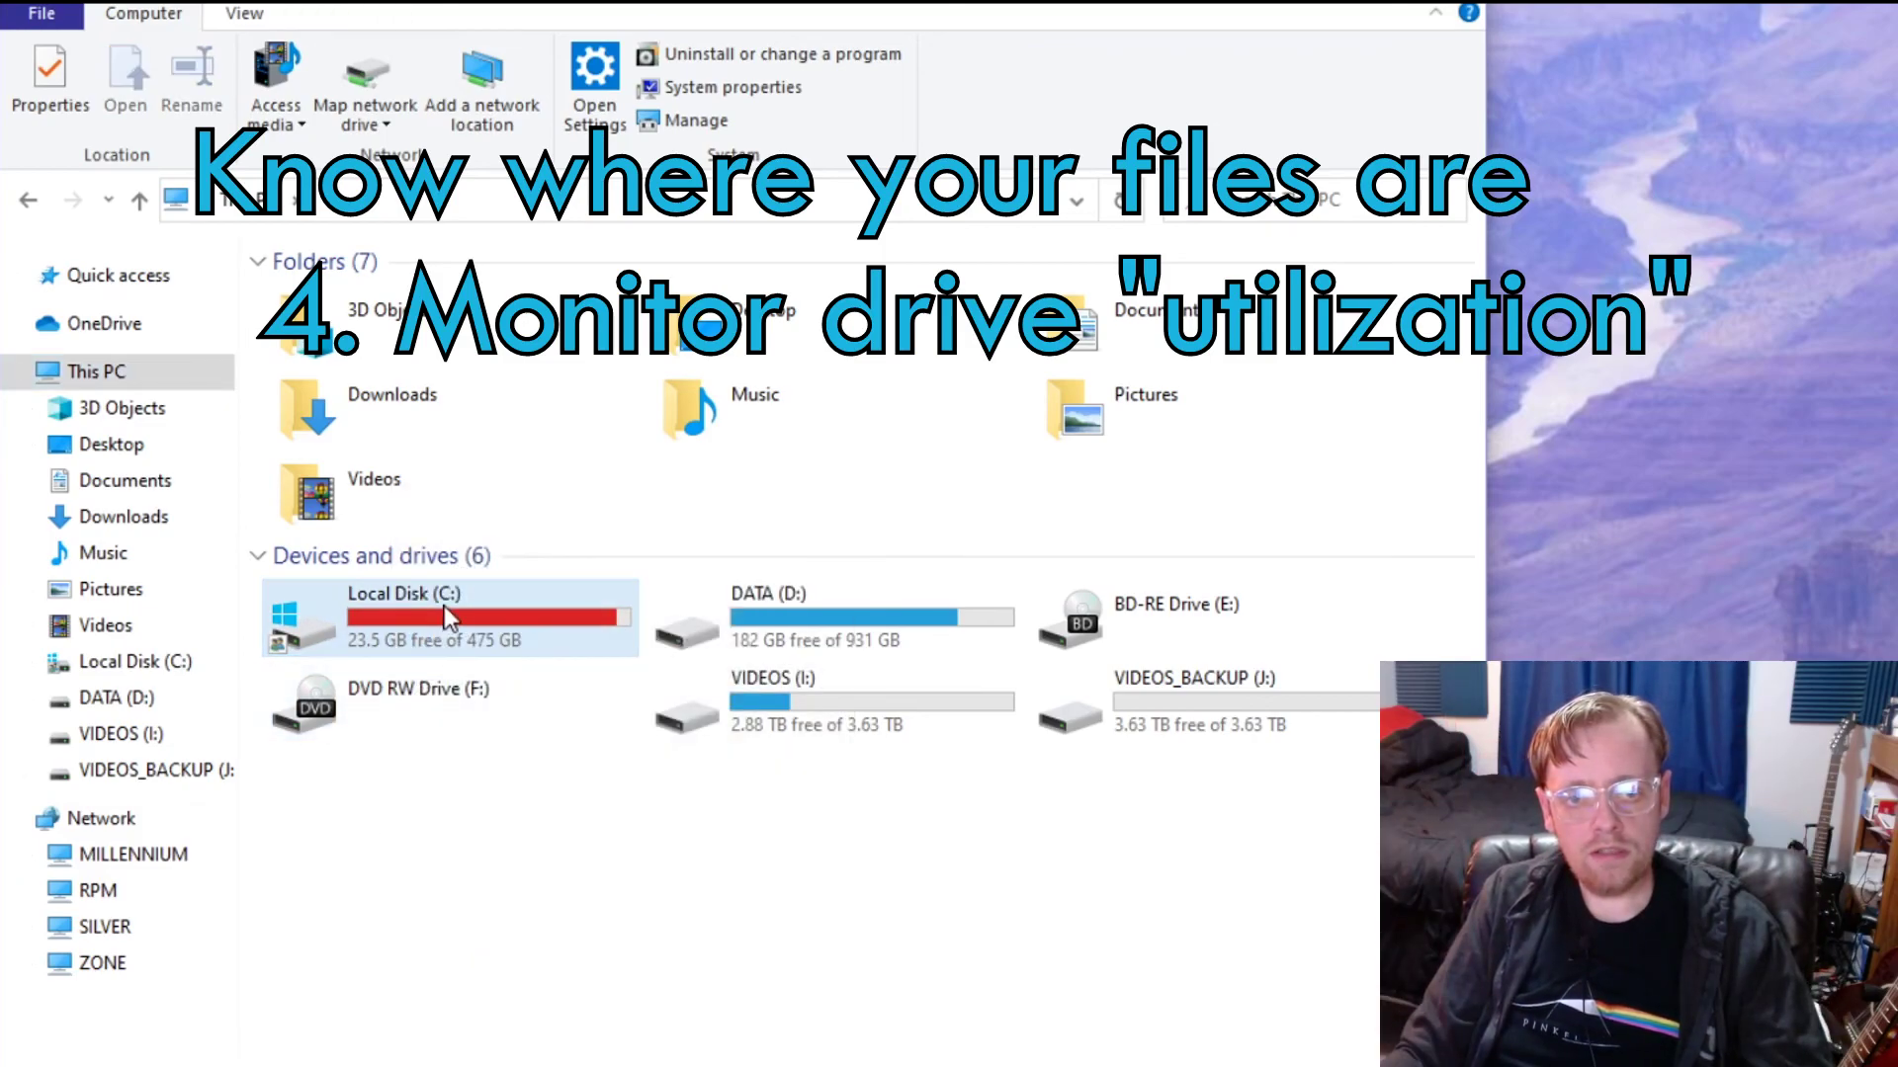
right_click(442, 607)
left_click(725, 988)
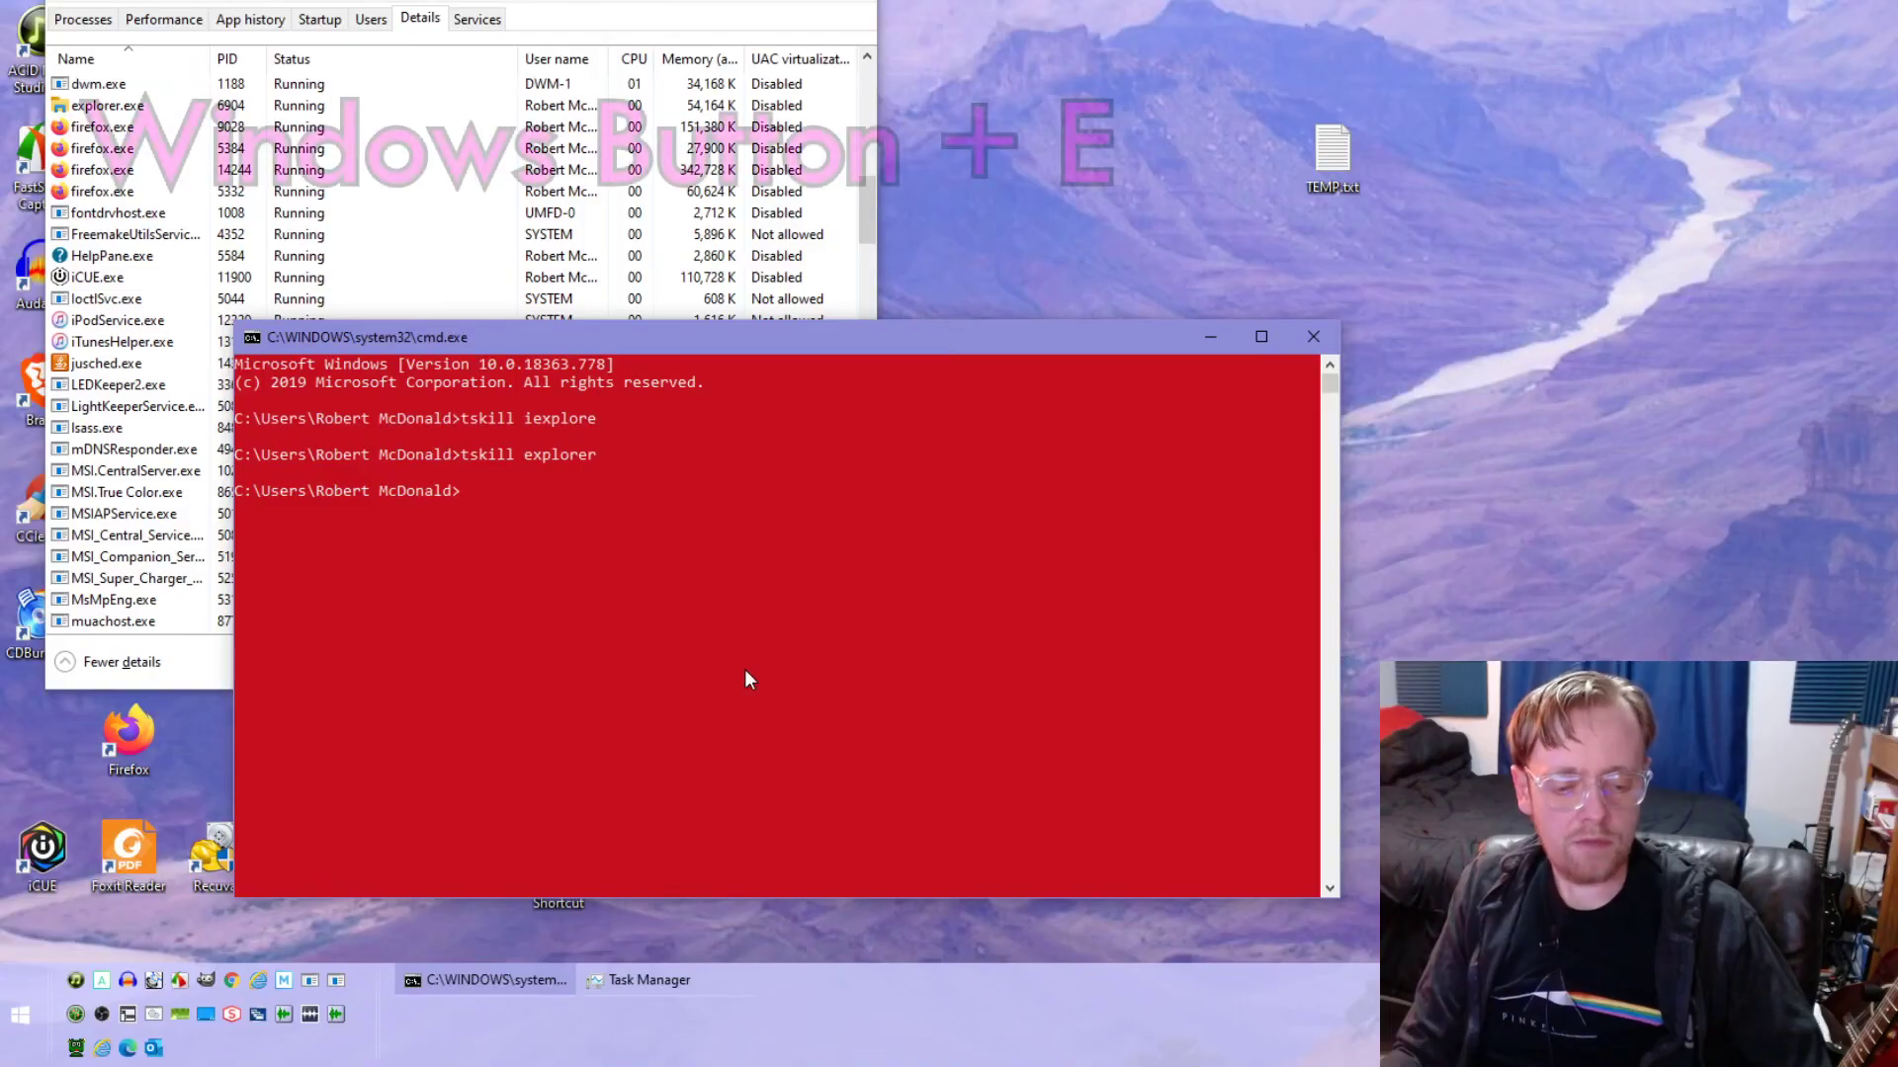
- Open two File Explorer windows and snap them side by side, each filling half of the screen
key("super+e")
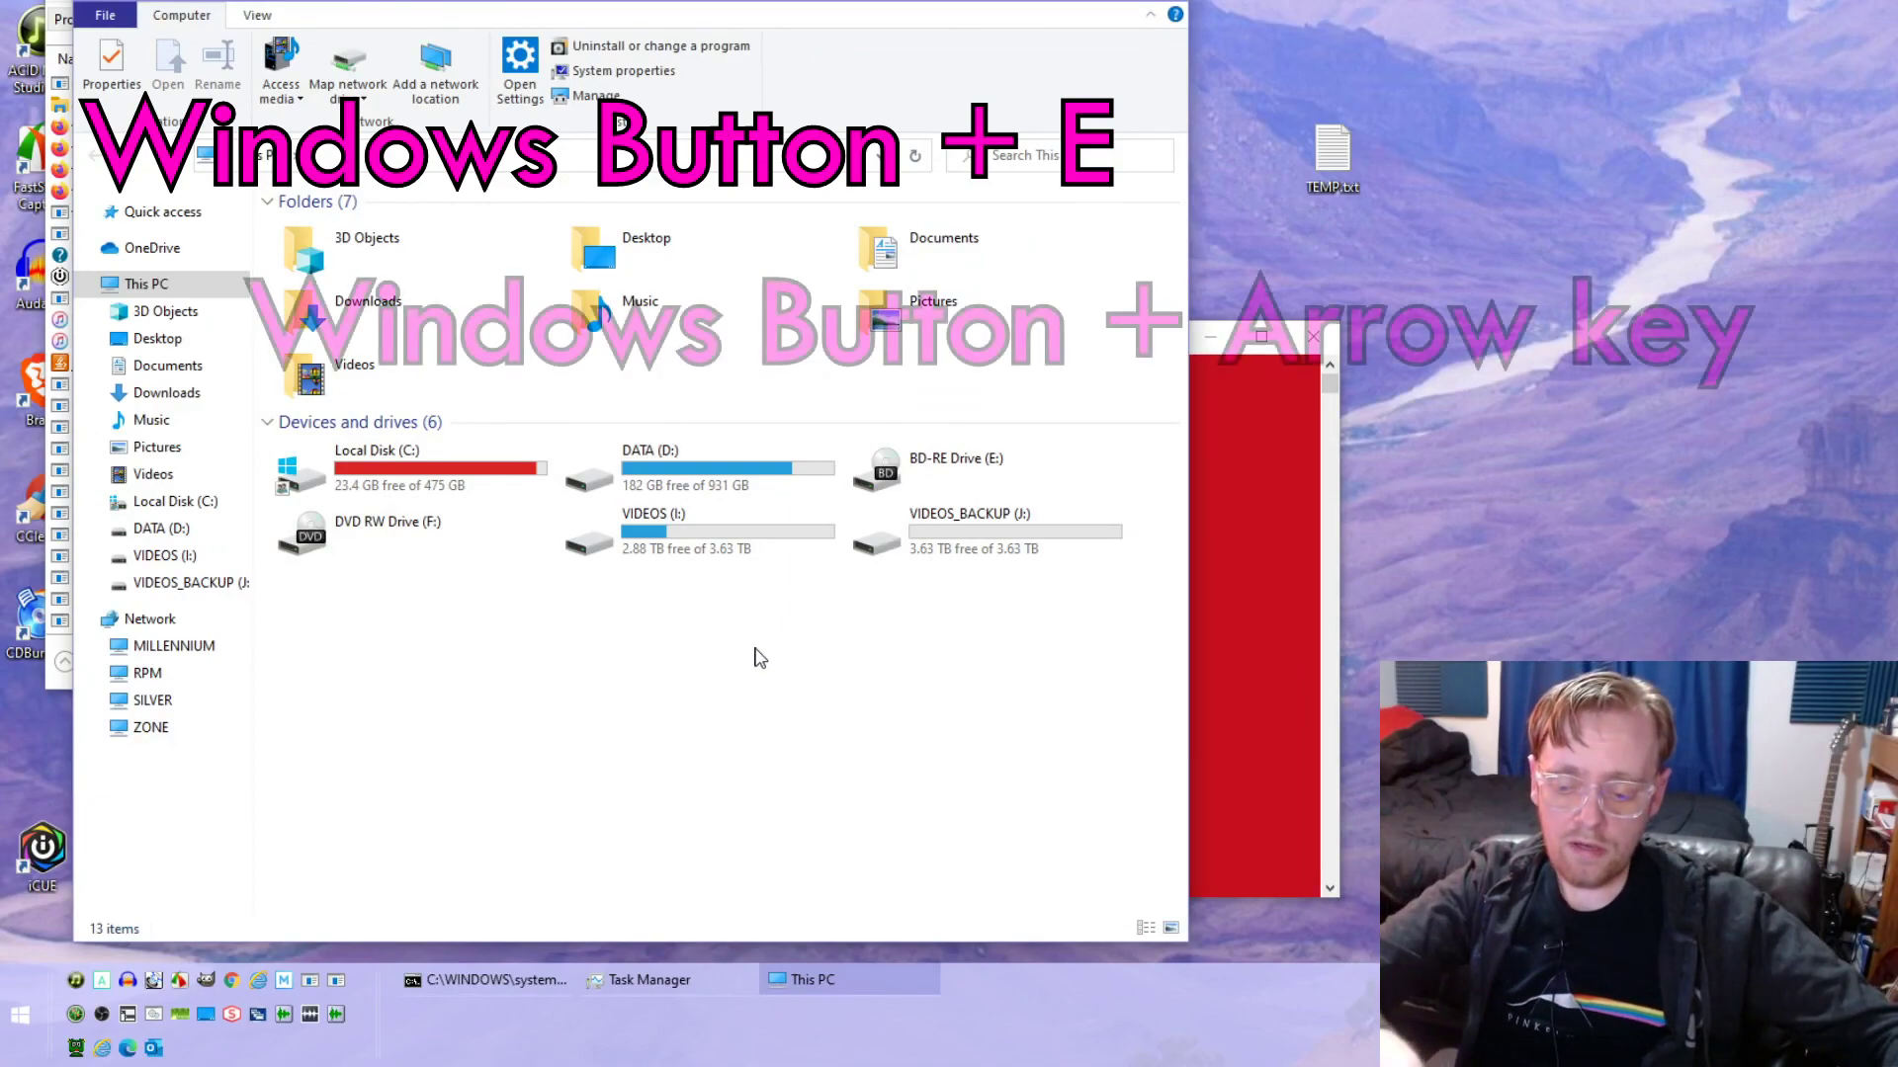
key("super+Right")
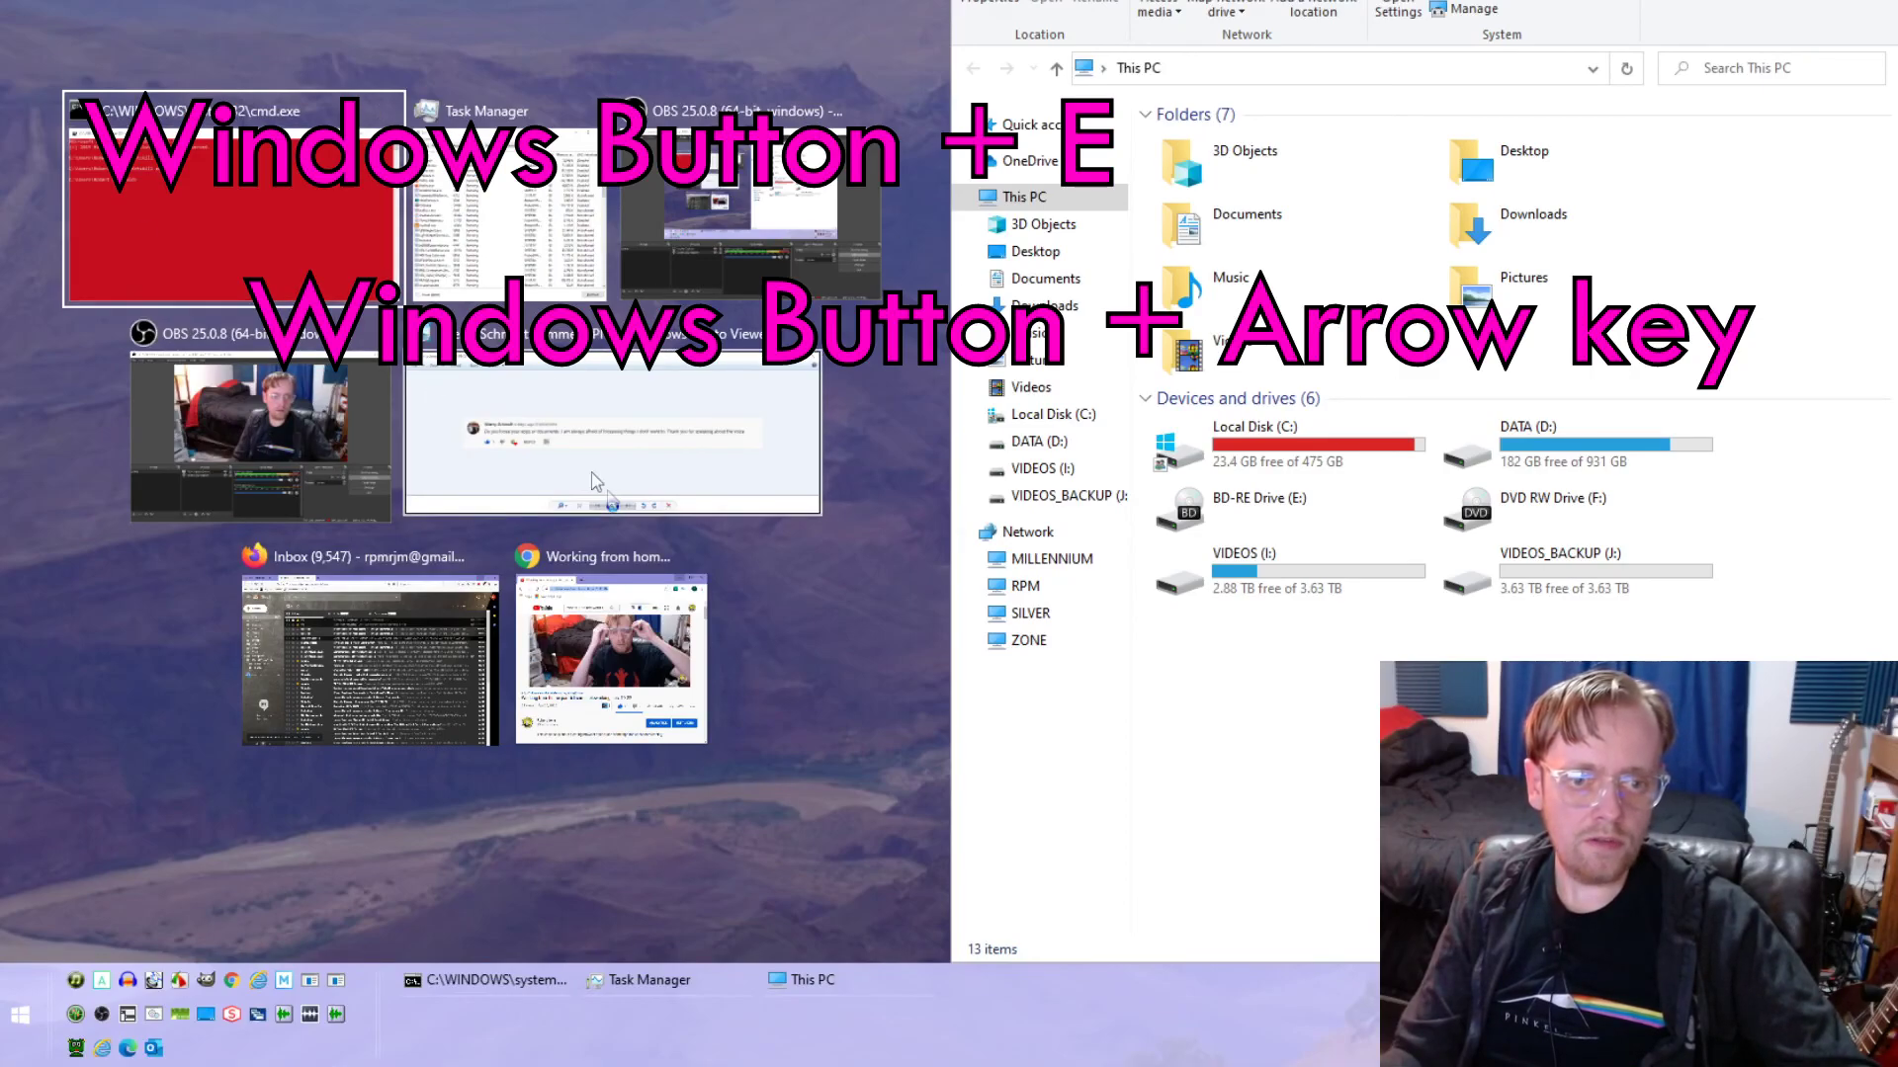
left_click(679, 540)
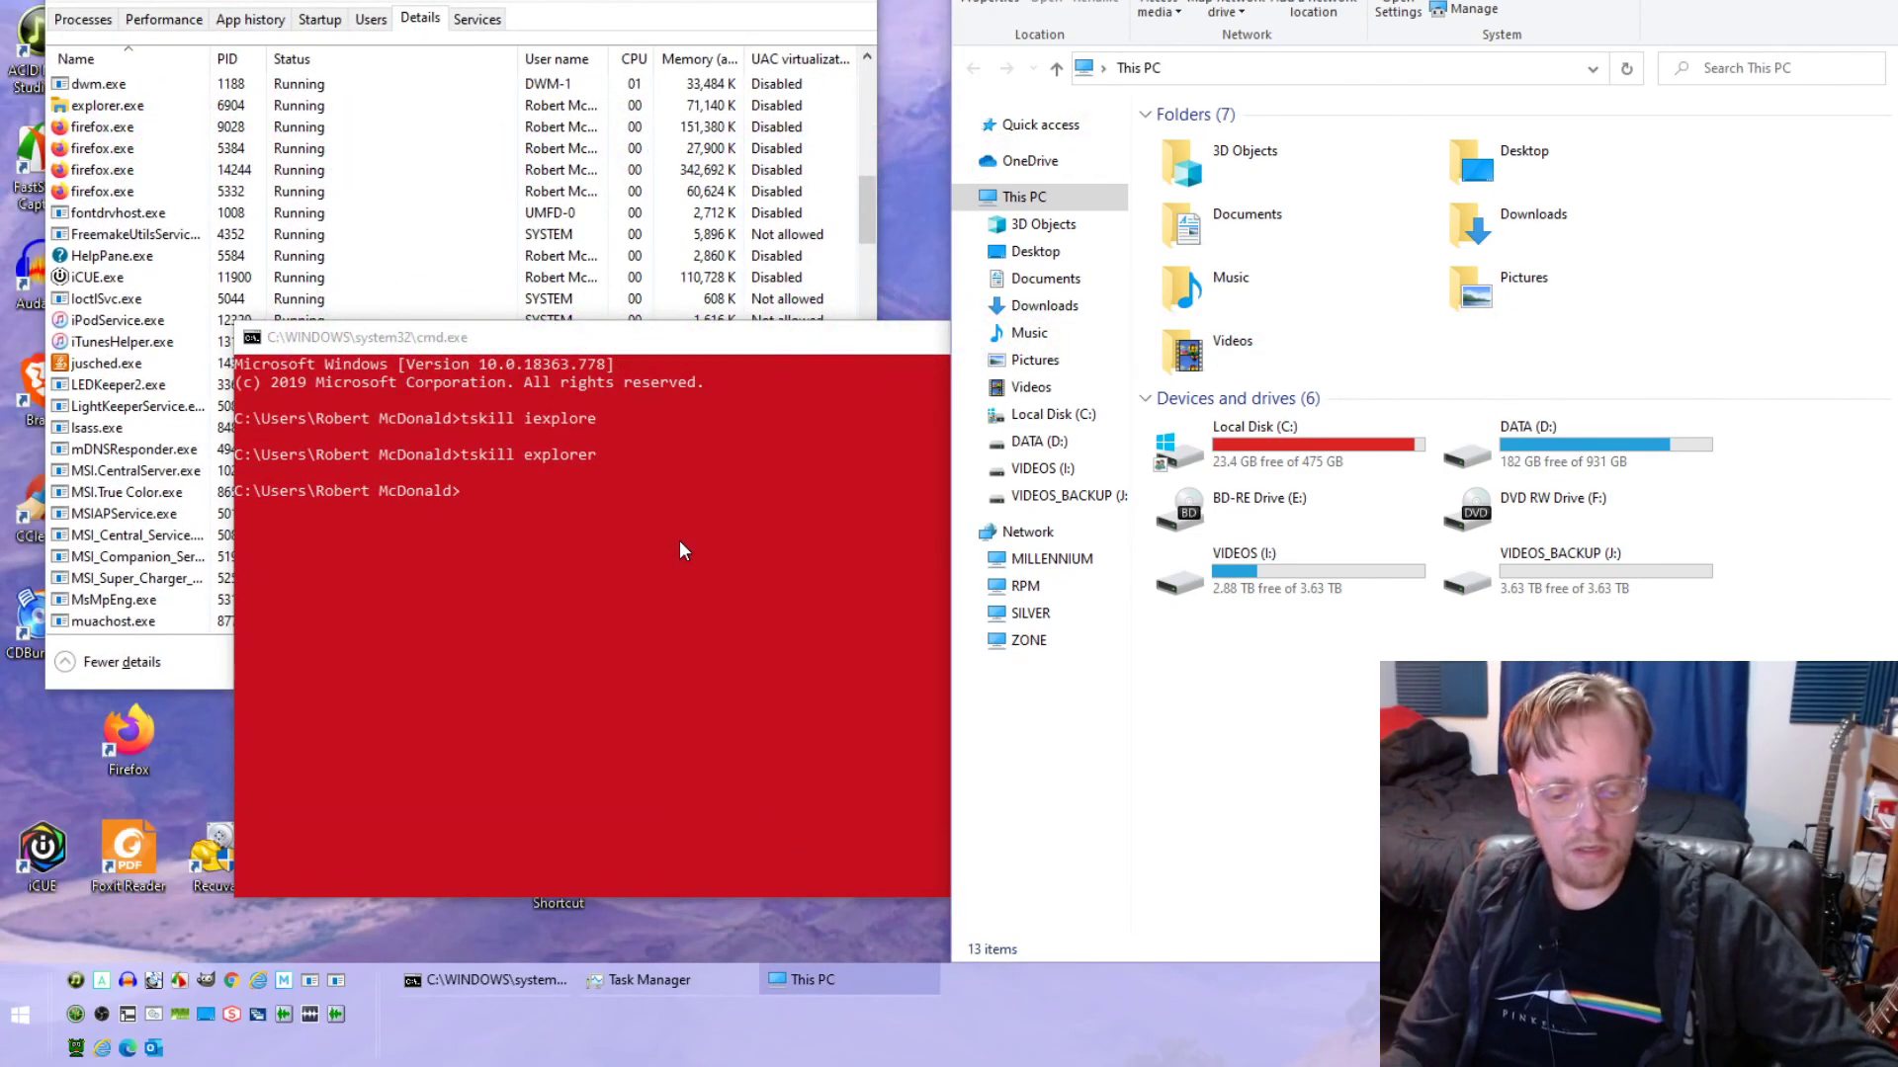
key("super+e")
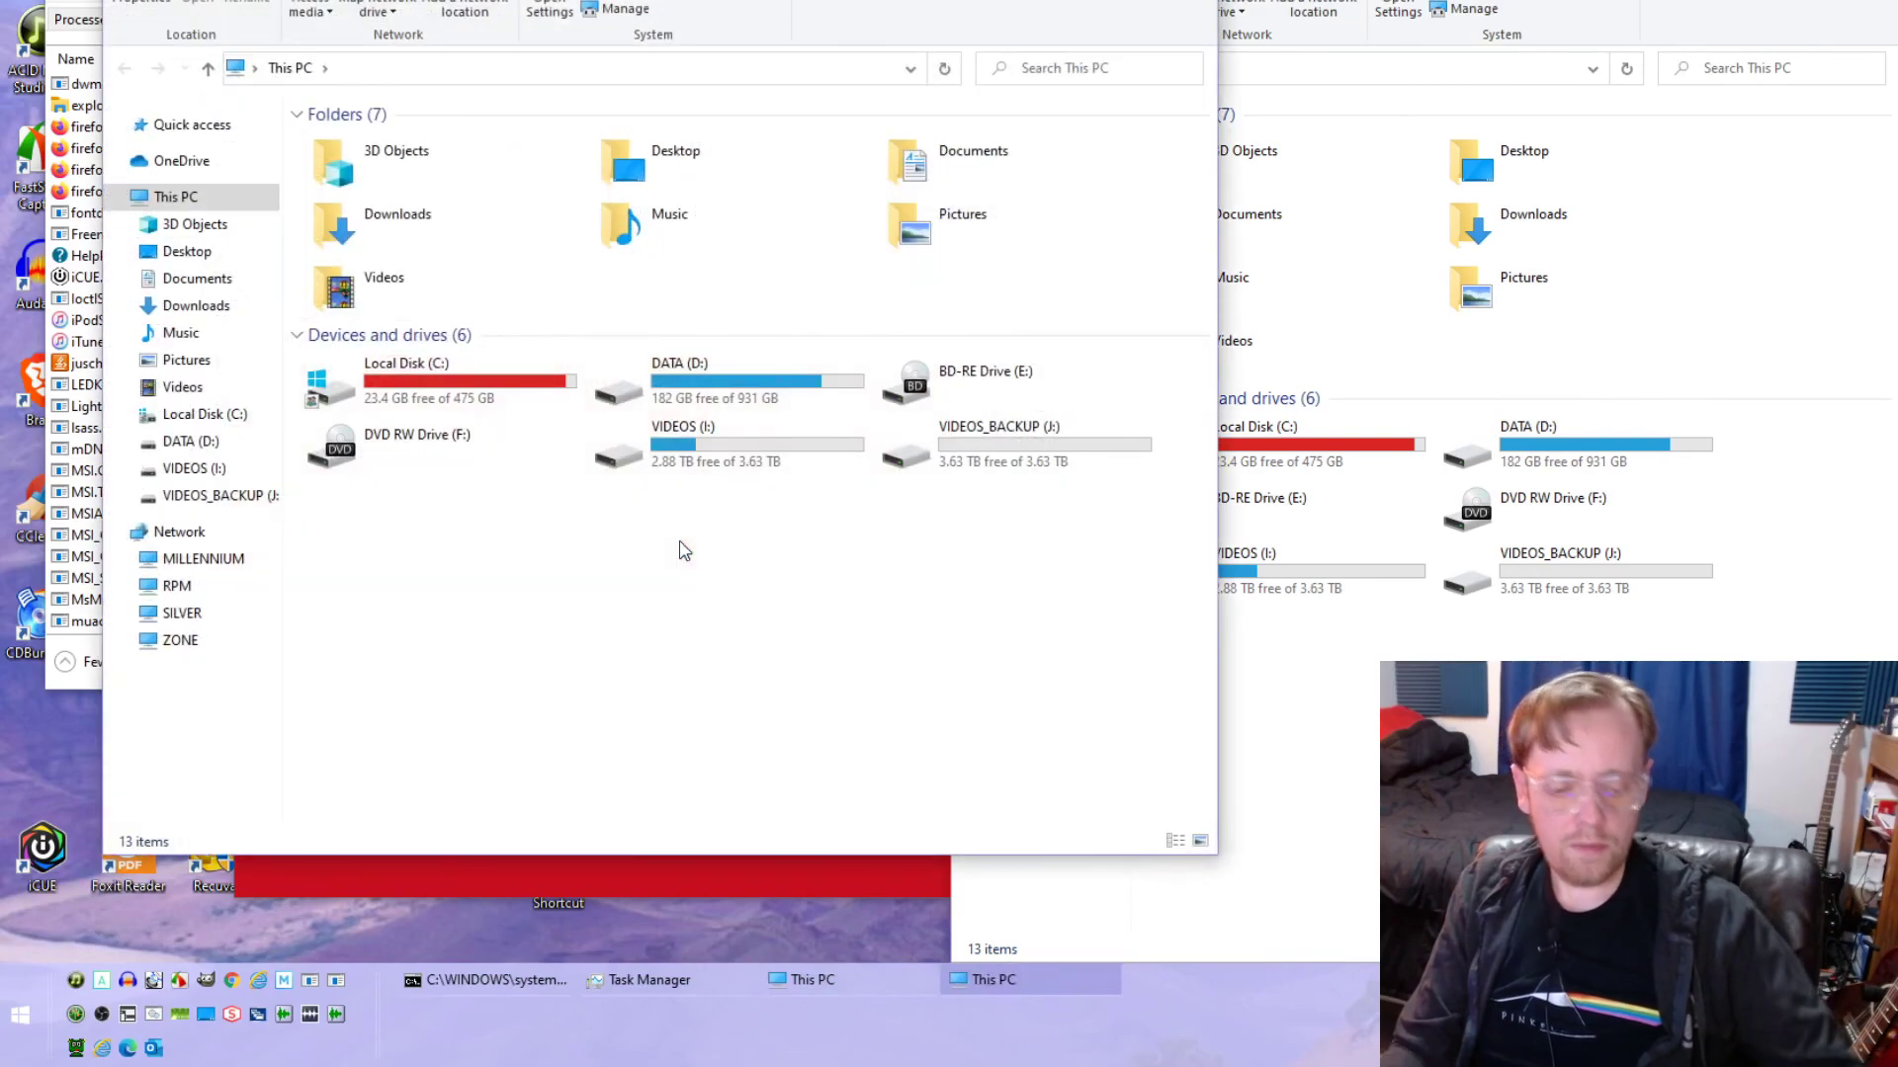
key("super+Left")
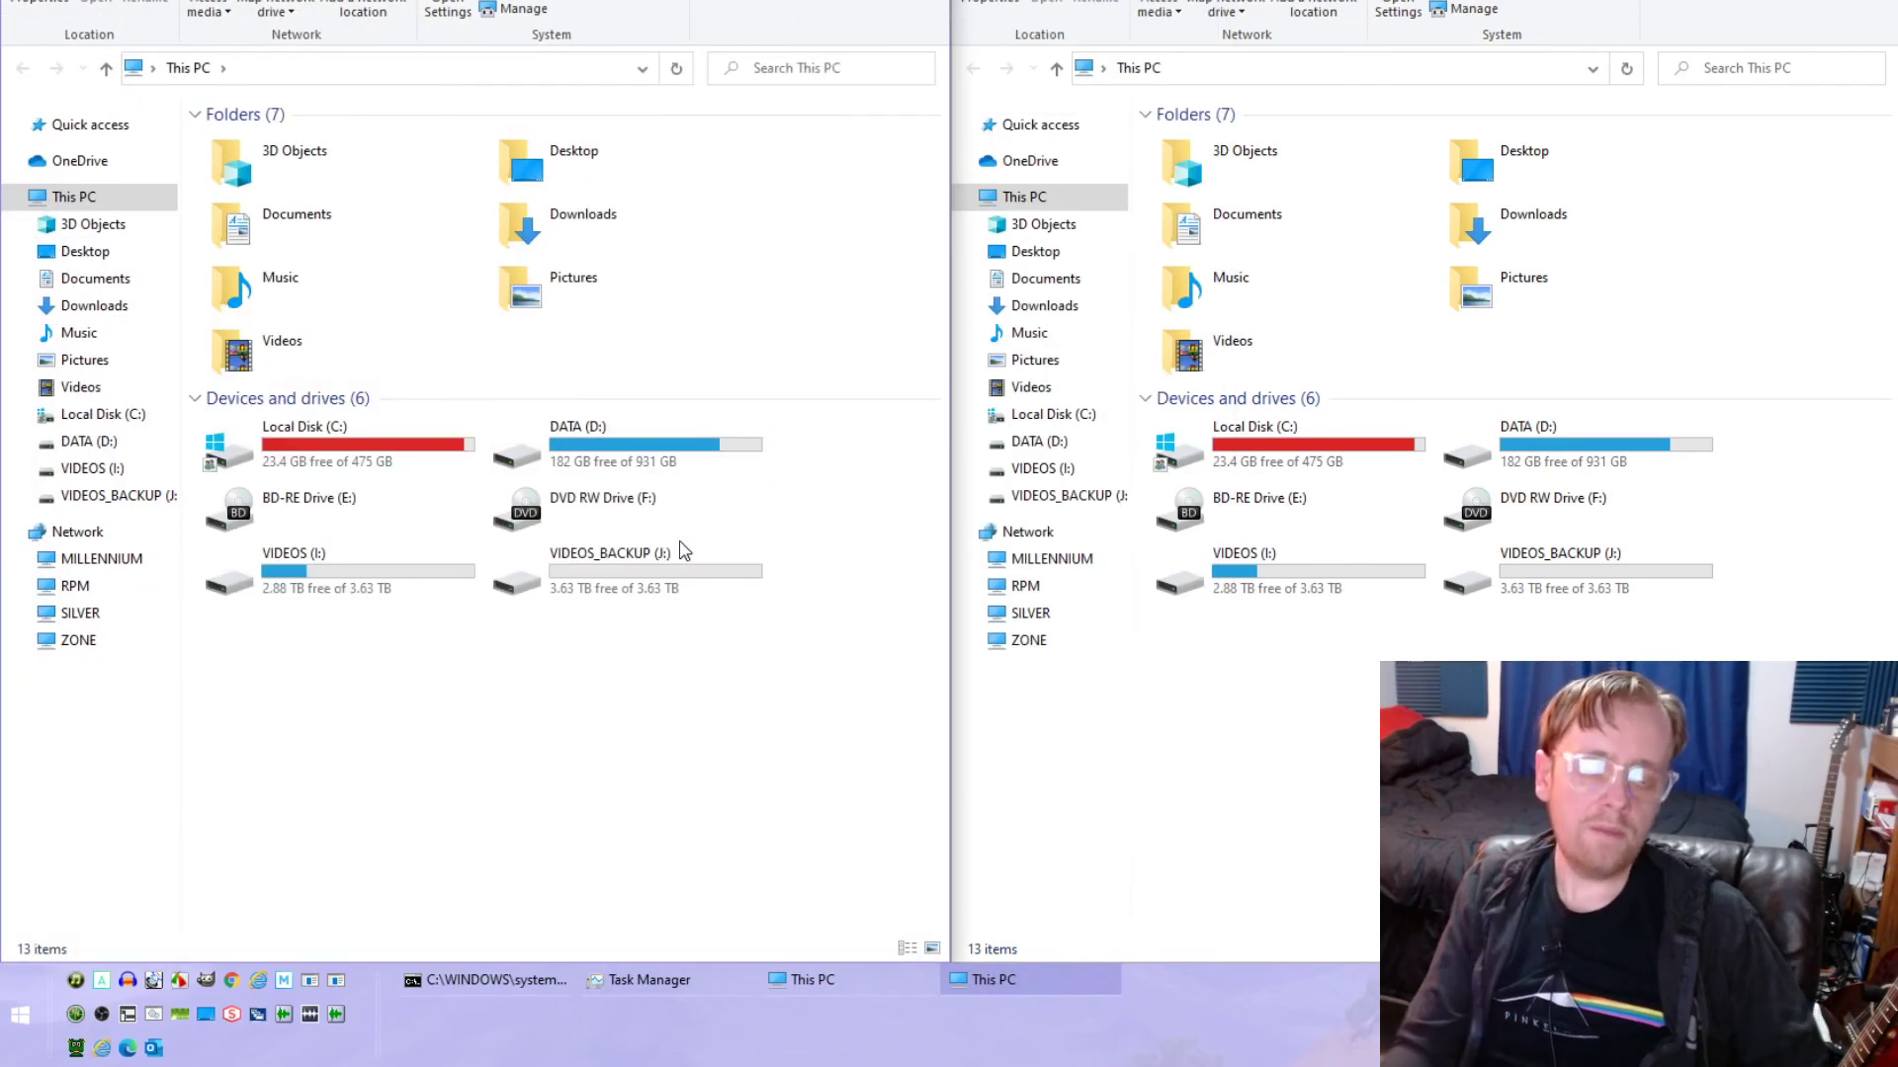
- Show the VIDEO folder of Local Disk (C:) in one window and VIDEOS\VIDEOS on VIDEOS (I:) in the other
double_click(369, 443)
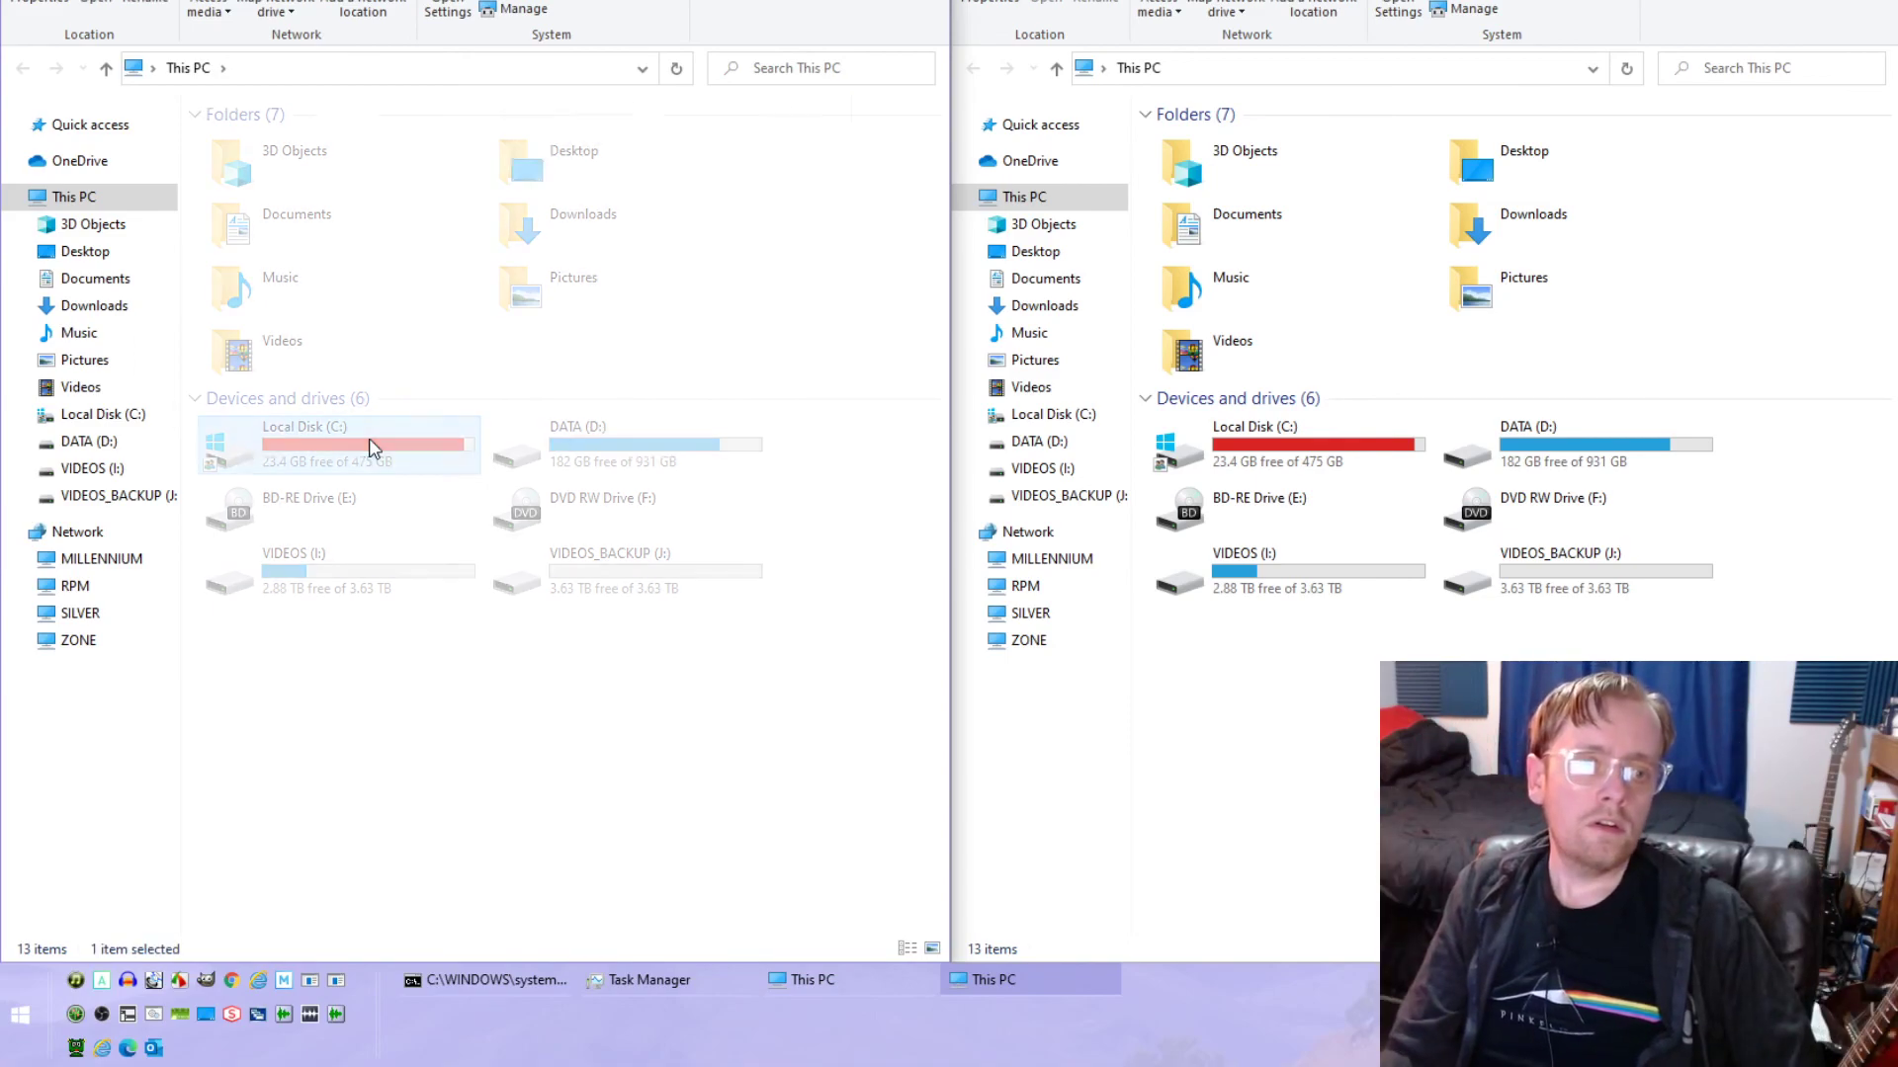
double_click(308, 477)
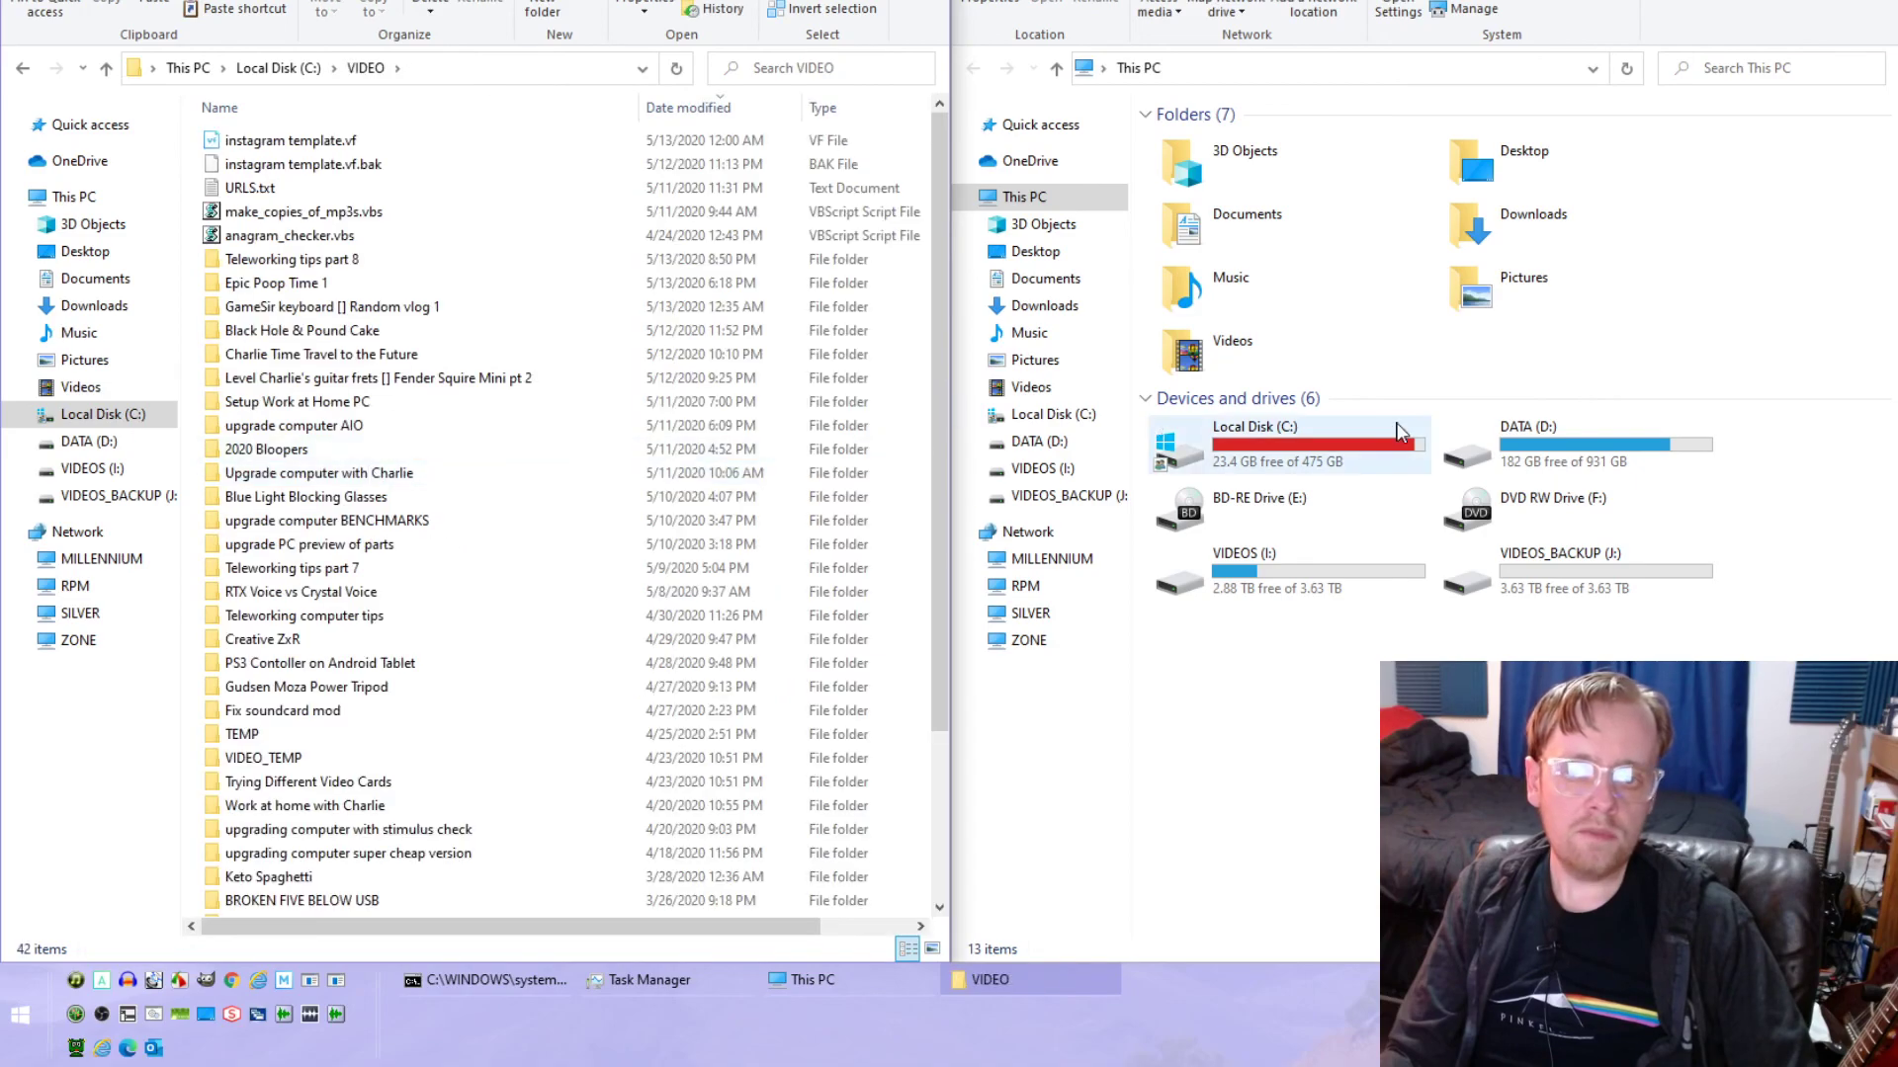
left_click(1364, 578)
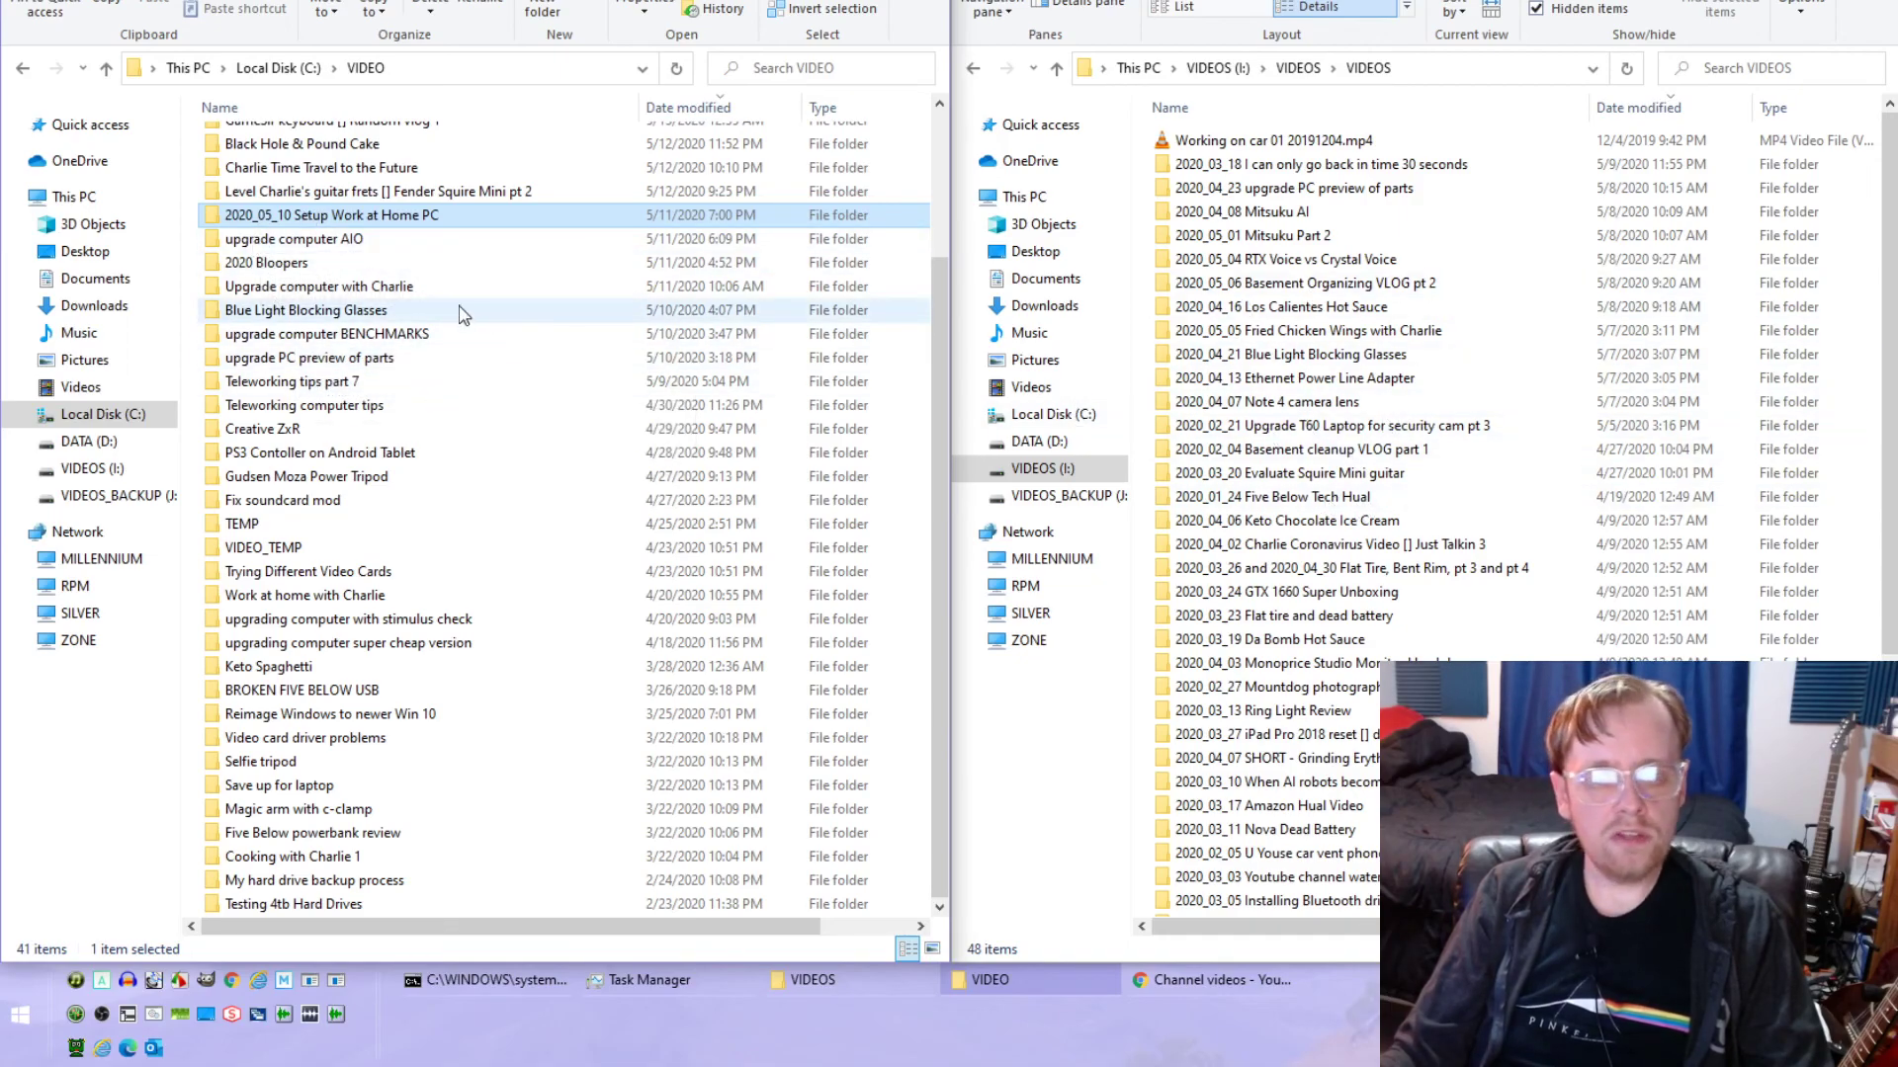
- View the properties of the 2020_05_10 Setup Work at Home PC folder to check its size
right_click(327, 222)
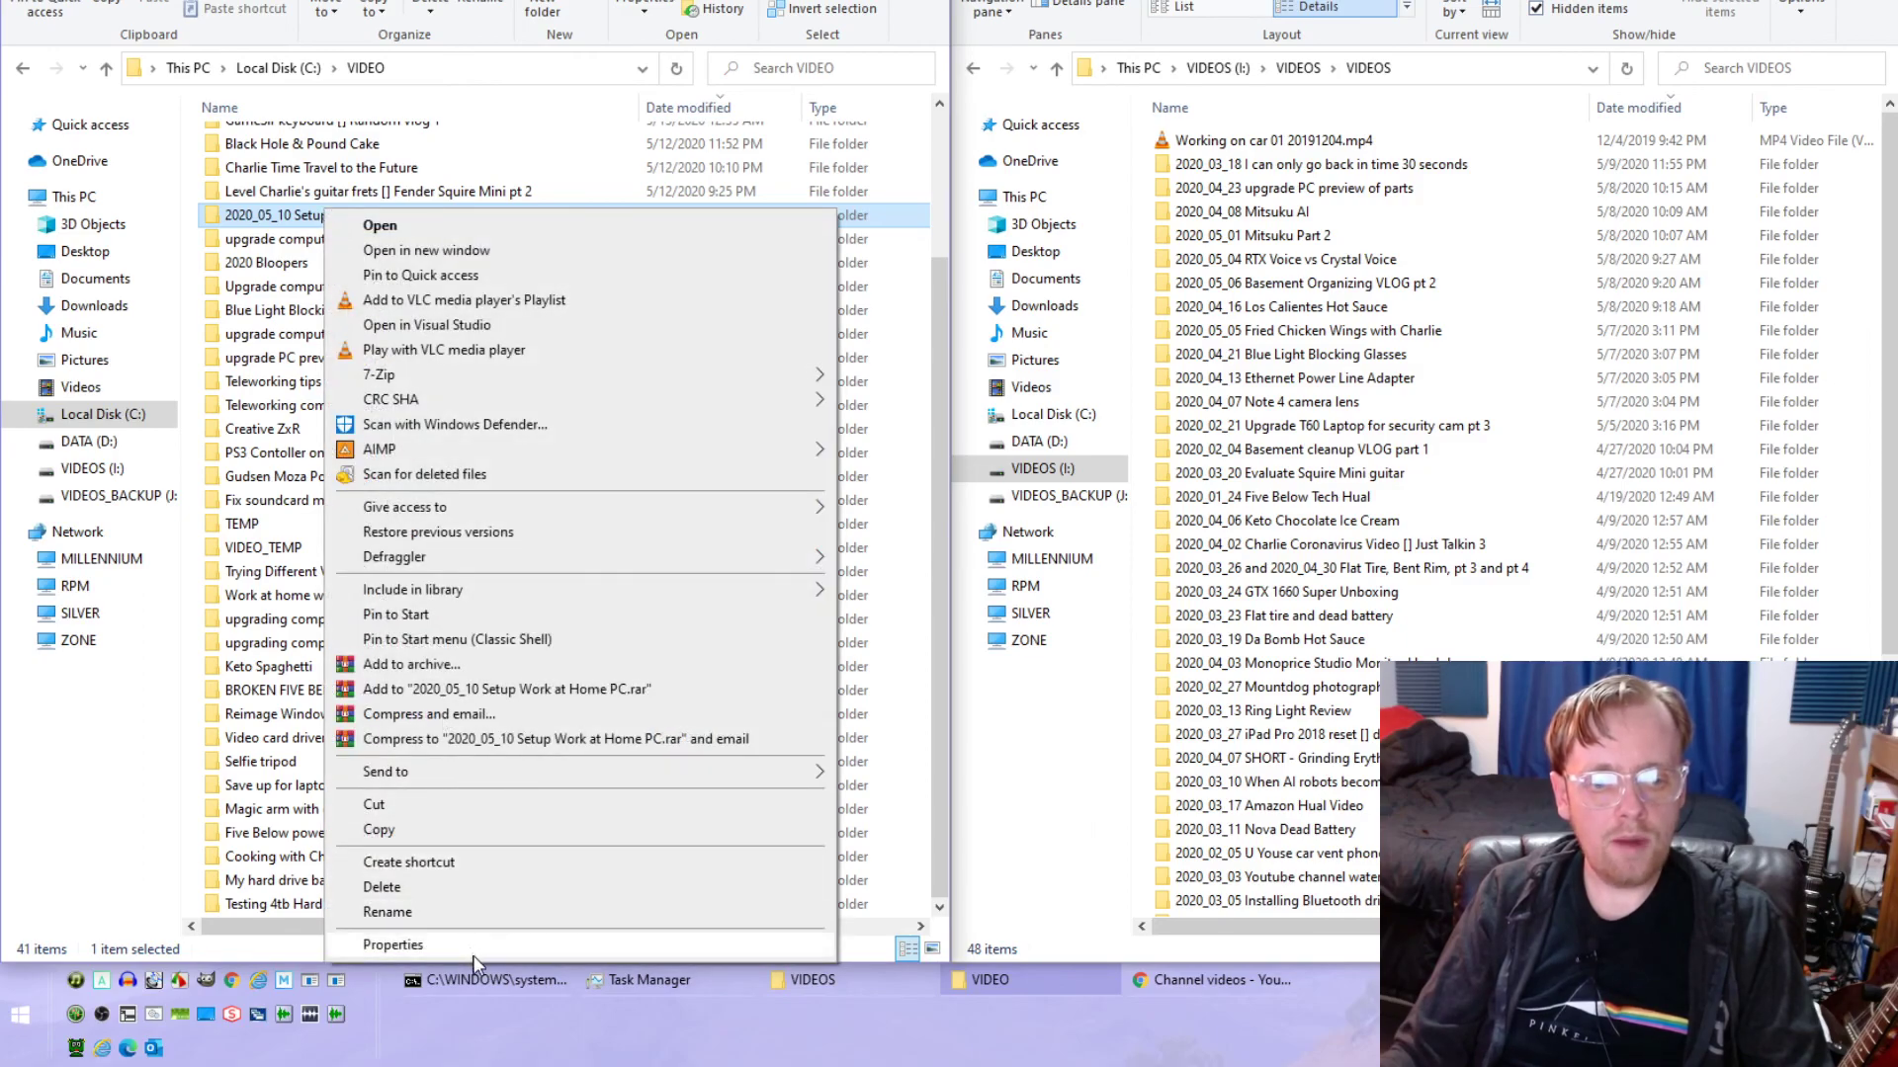
left_click(392, 945)
left_click_drag(569, 247, 441, 223)
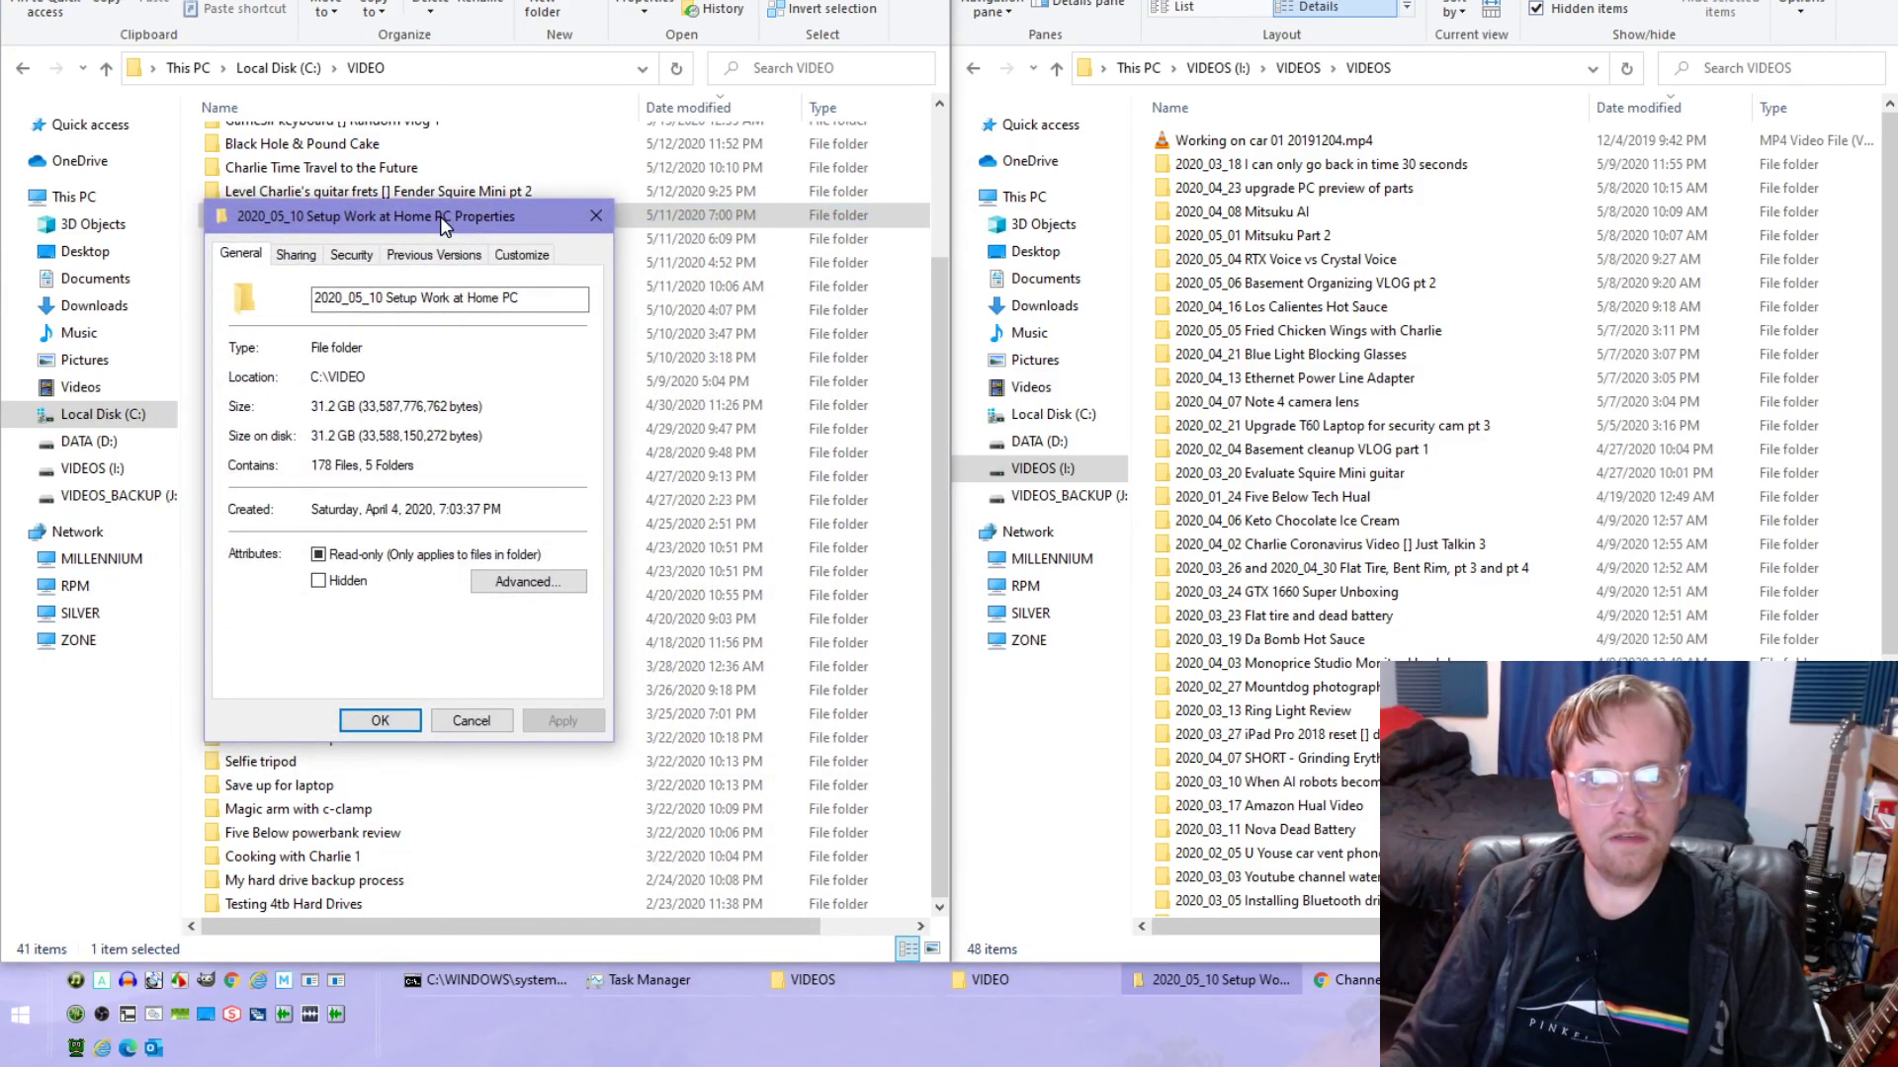
- Return the VIDEOS window to This PC and check the free space in the VIDEOS (I:) drive's properties
left_click(1219, 67)
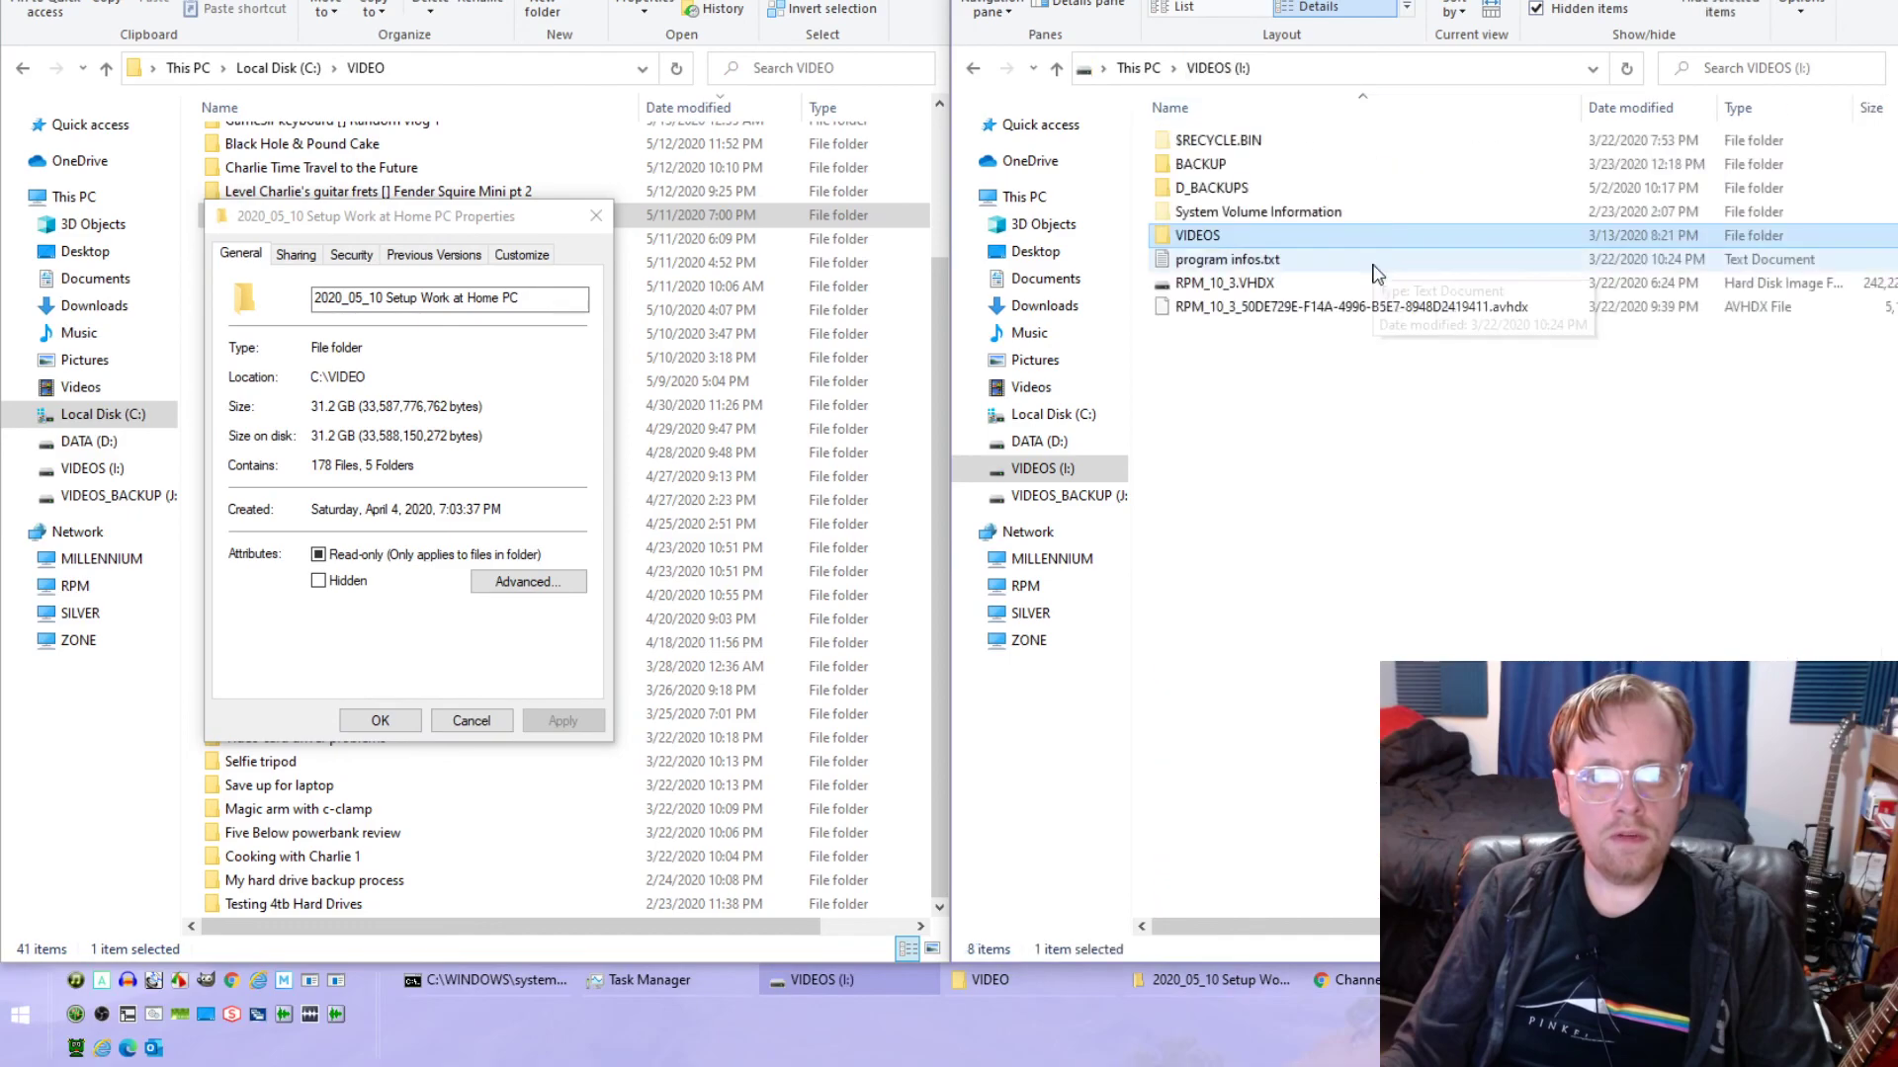
left_click(1321, 509)
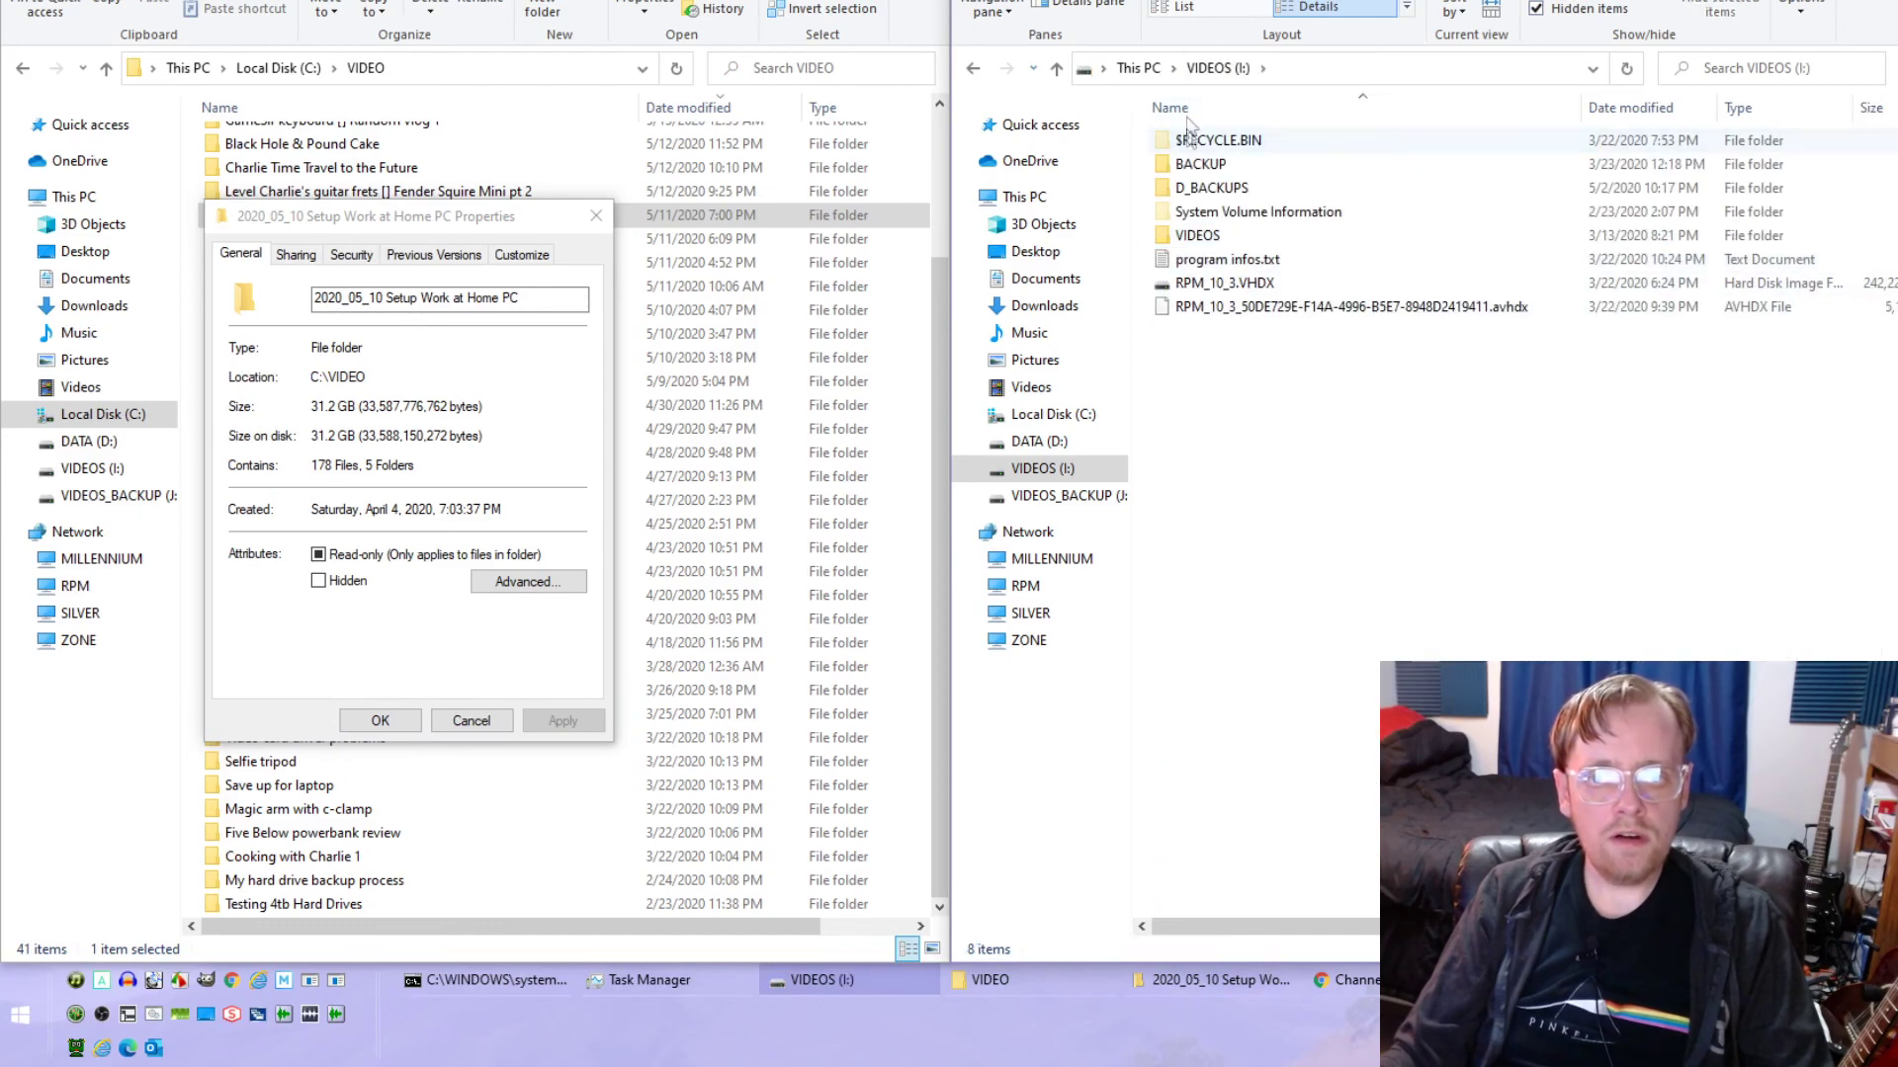
left_click(1139, 68)
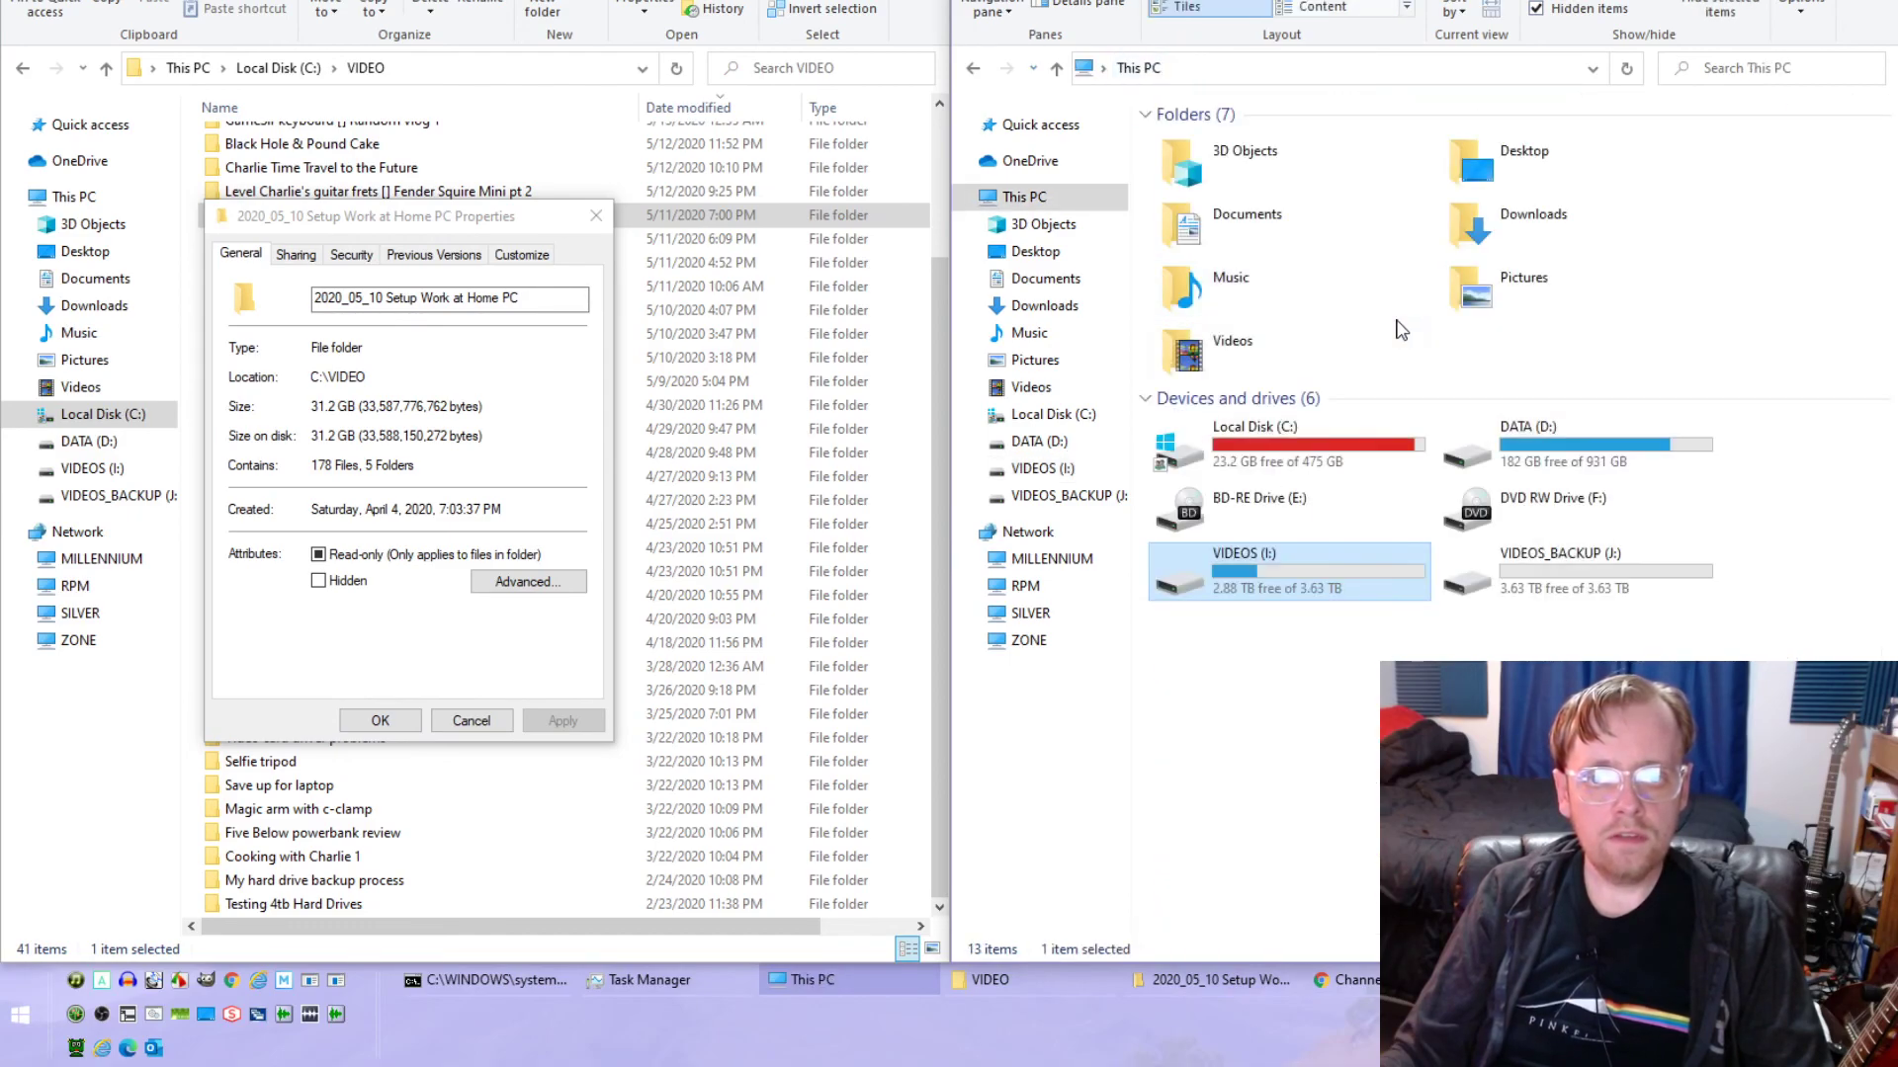
right_click(1255, 593)
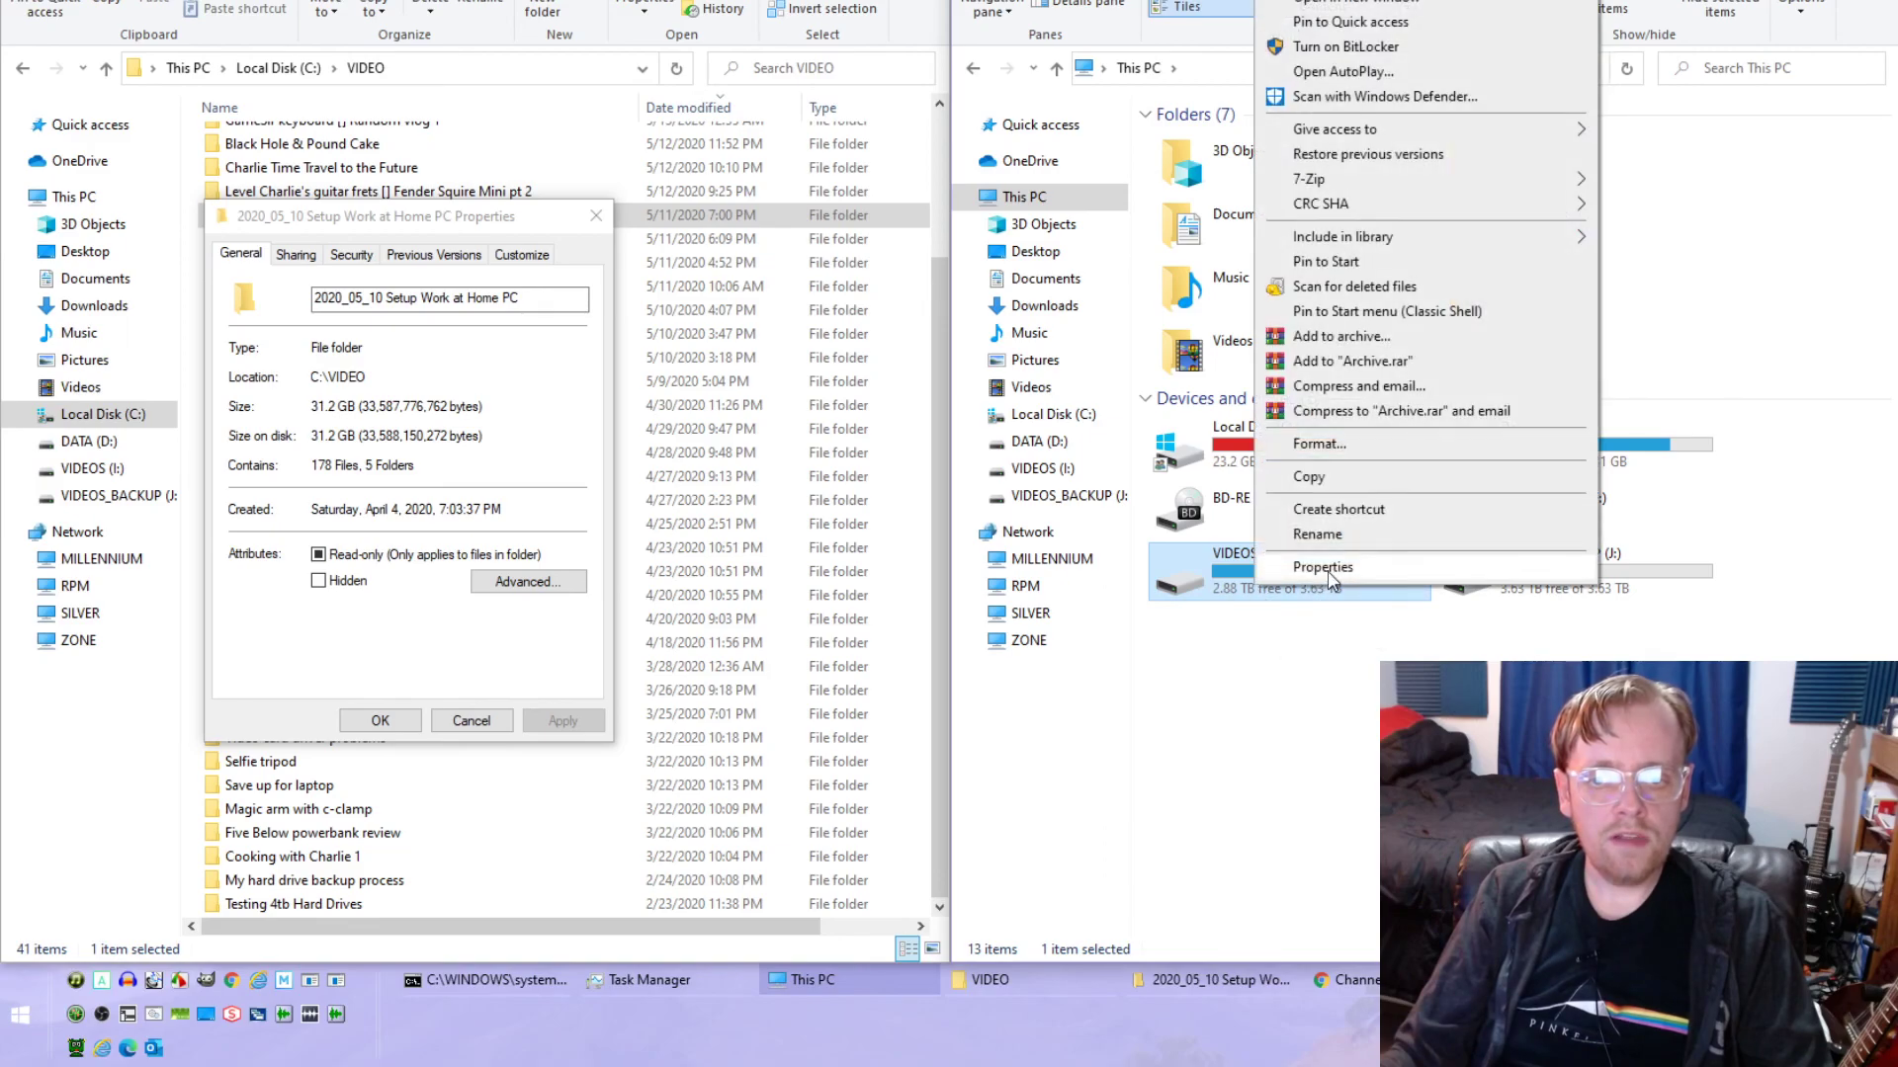
left_click(1329, 565)
left_click_drag(1370, 404, 1221, 214)
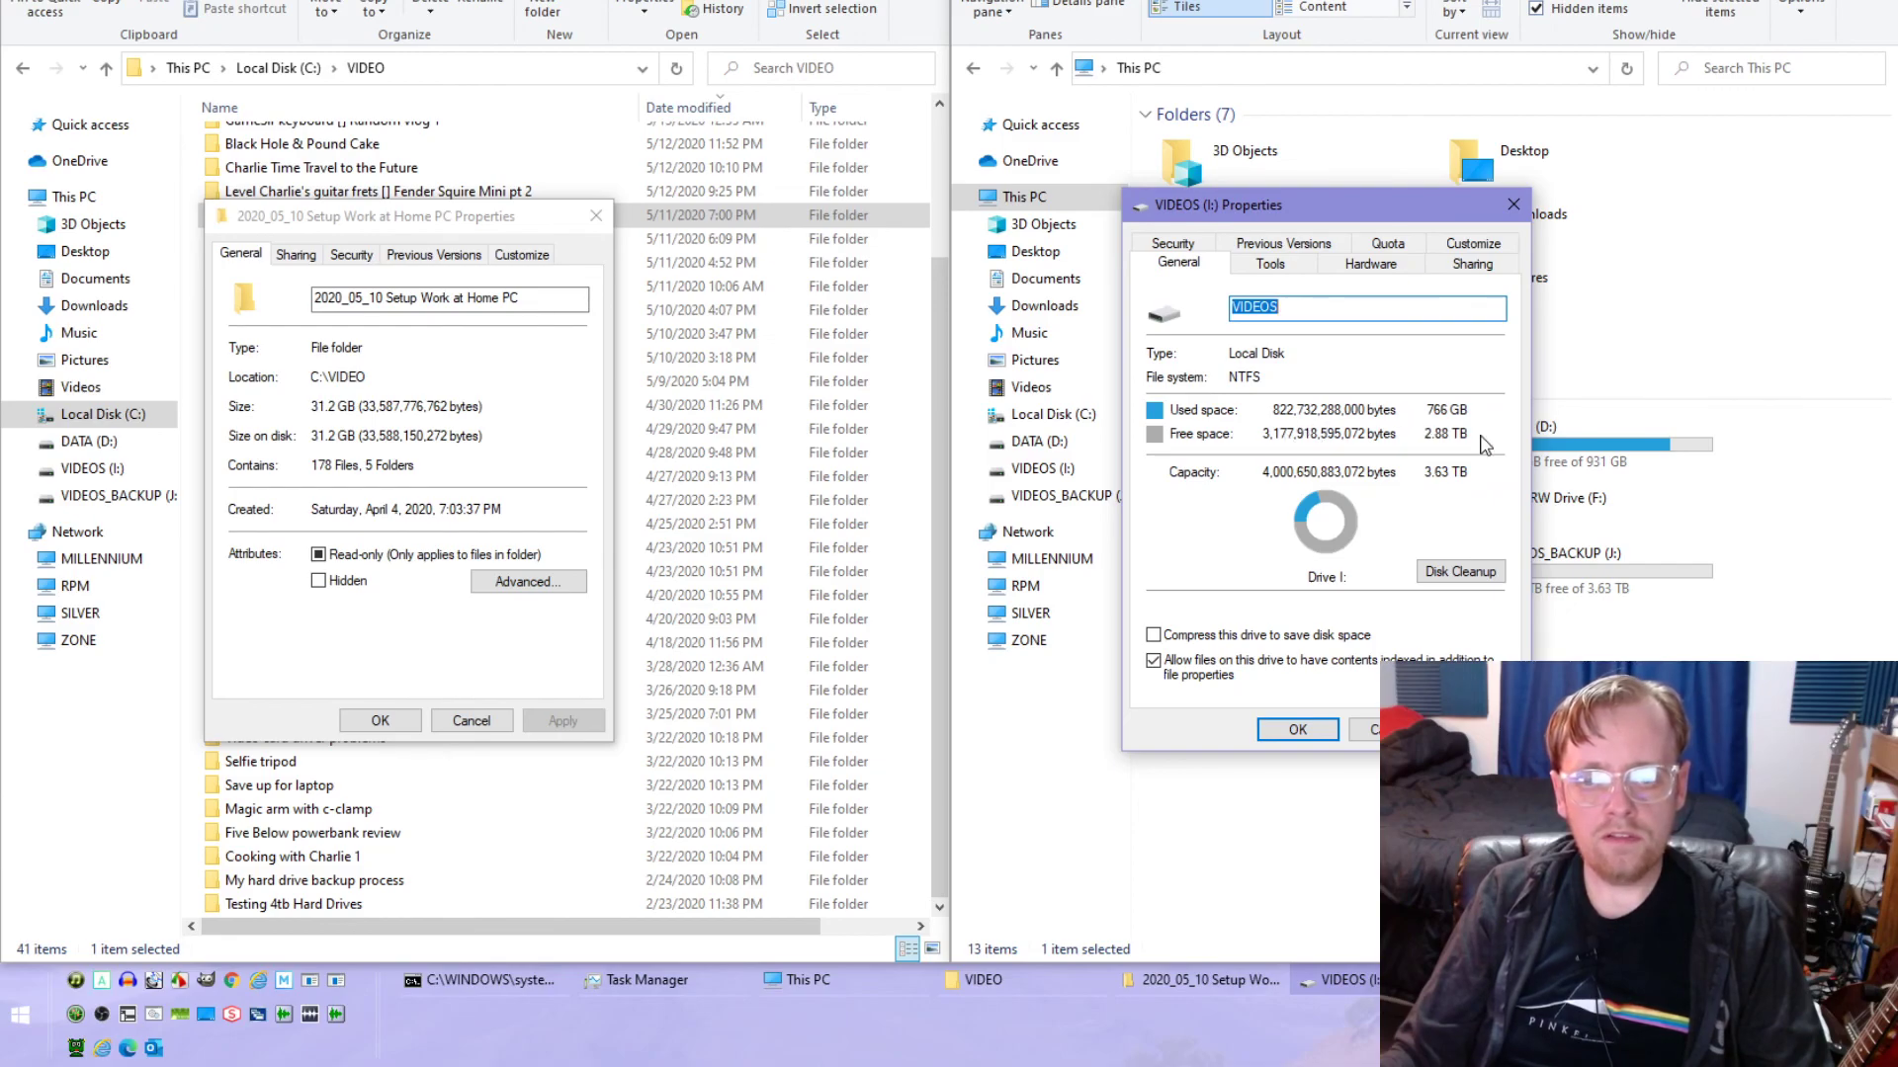
left_click(1515, 207)
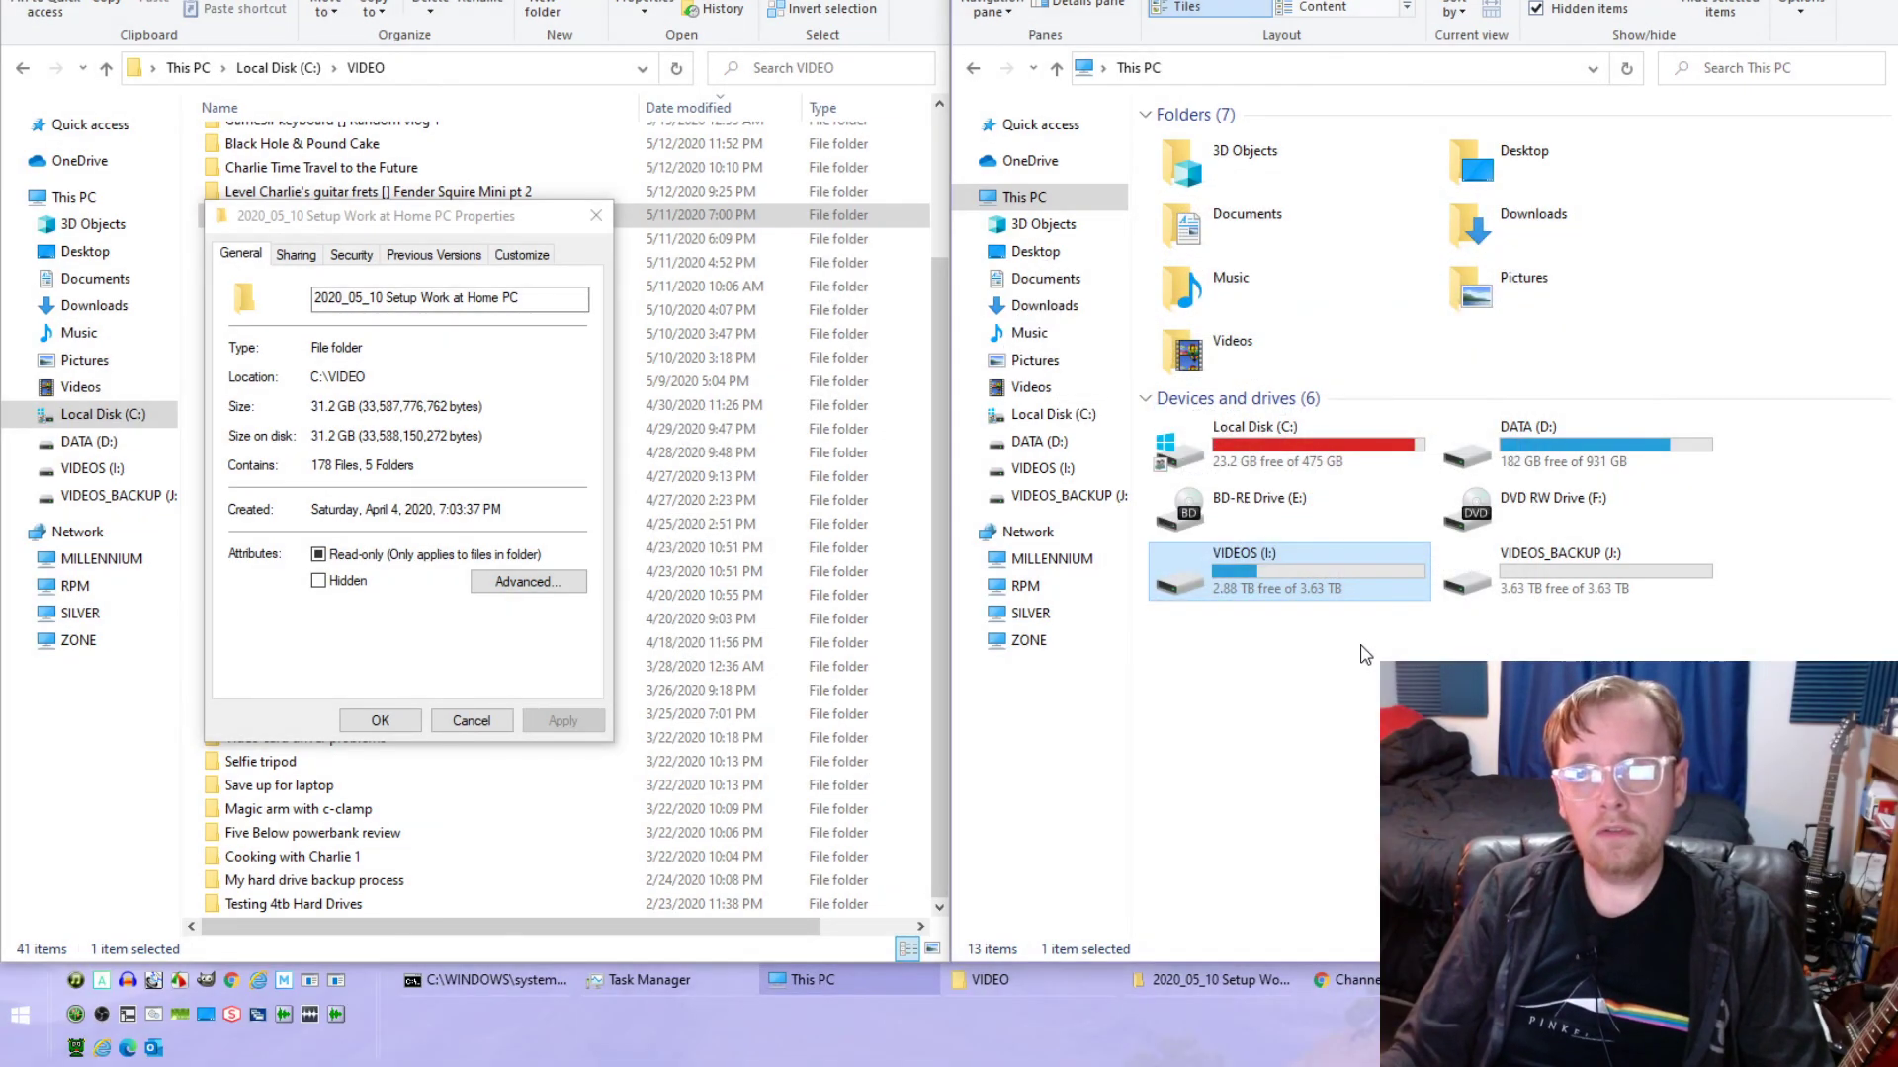
- Reopen the nested VIDEOS\VIDEOS folder on VIDEOS (I:) and close the project folder's properties
double_click(1341, 589)
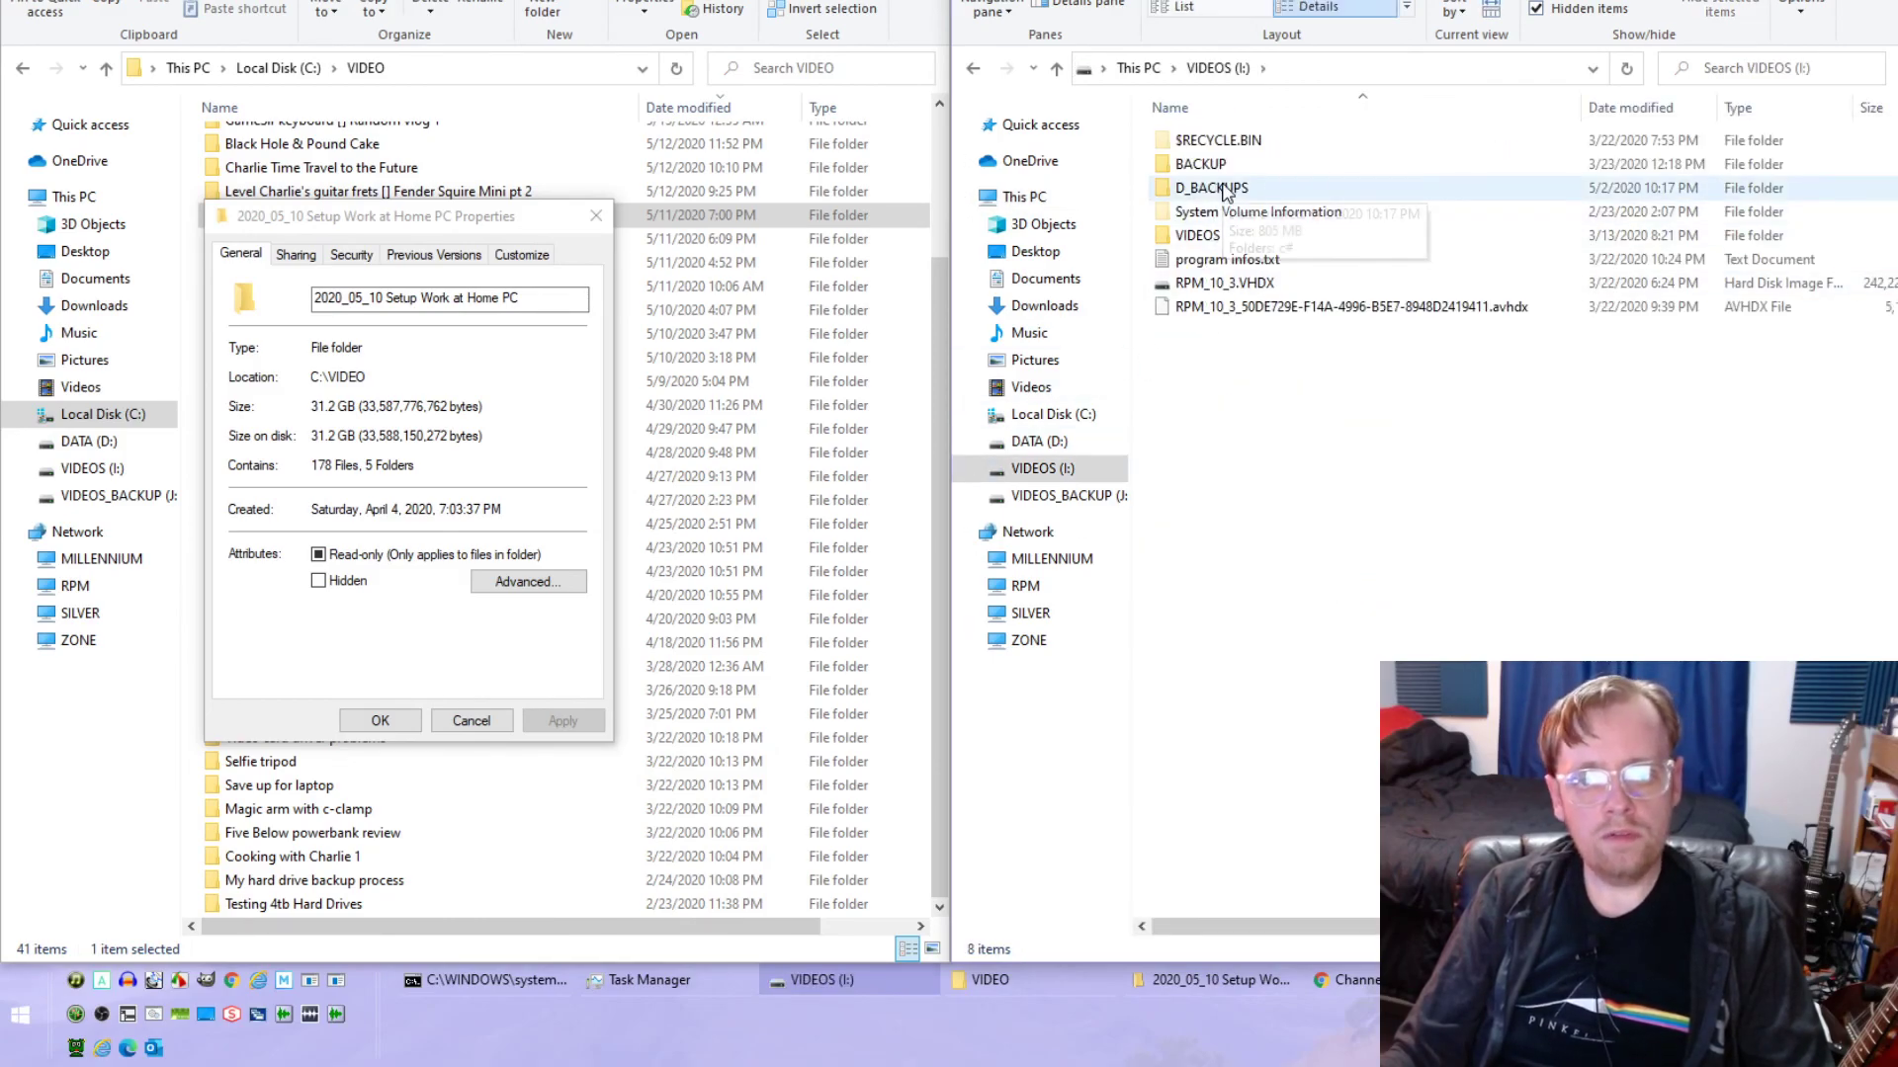
double_click(1207, 237)
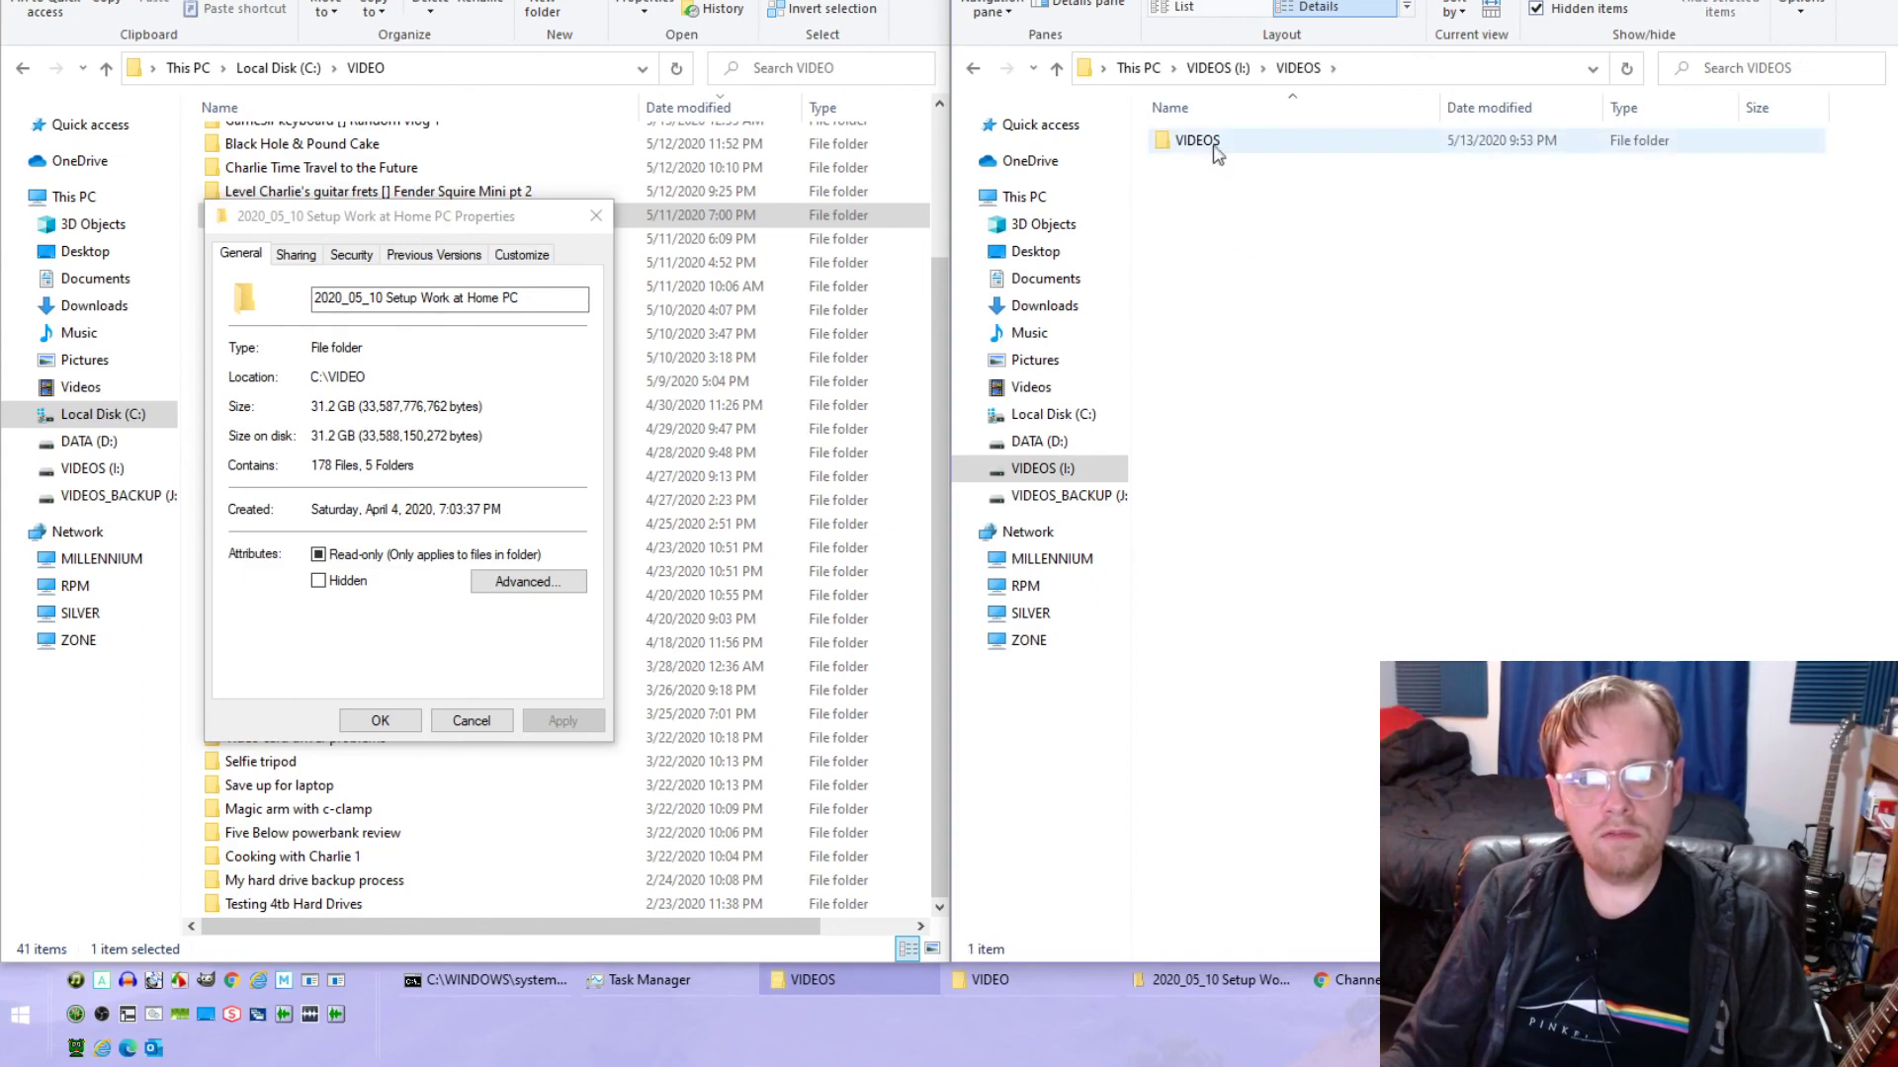
double_click(1198, 142)
left_click(596, 217)
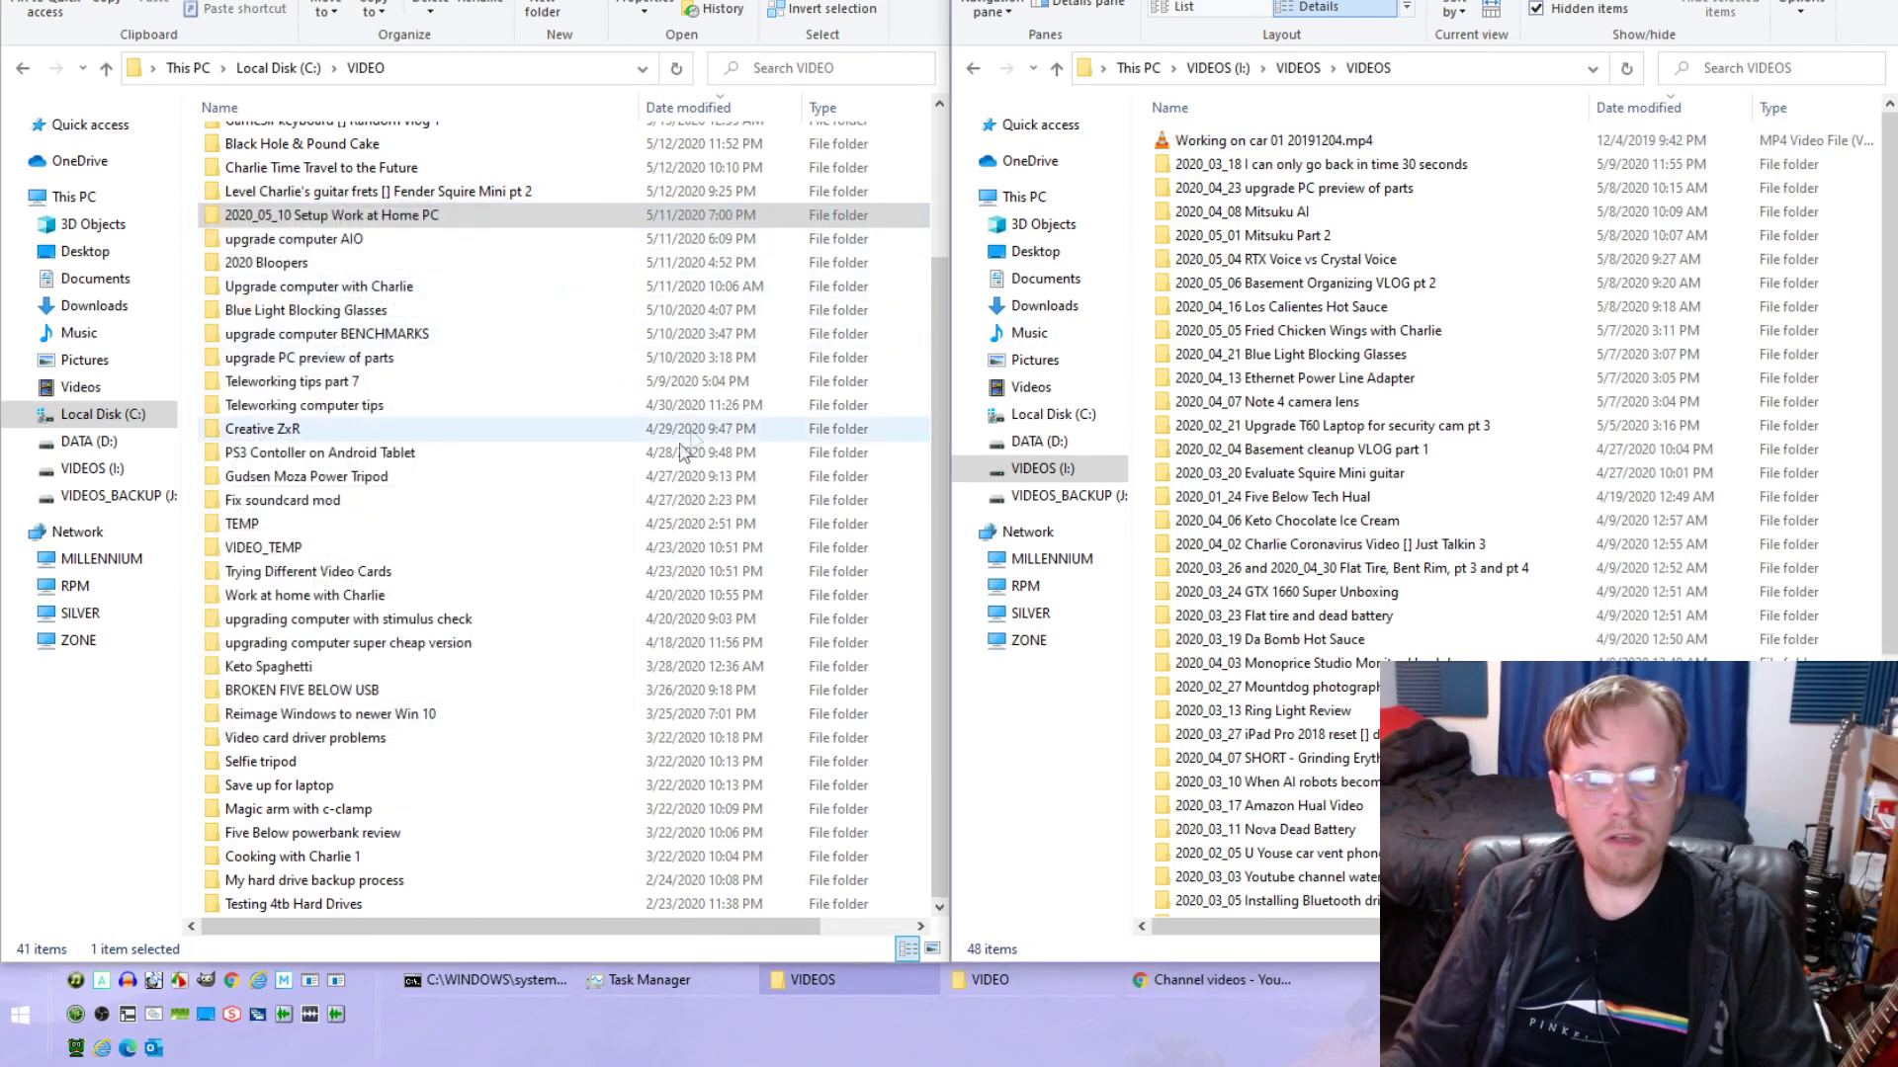
- Move the 2020_05_10 Setup Work at Home PC folder from C:\VIDEO to VIDEOS\VIDEOS on drive I:, displaying the destination as large icons
right_click(366, 216)
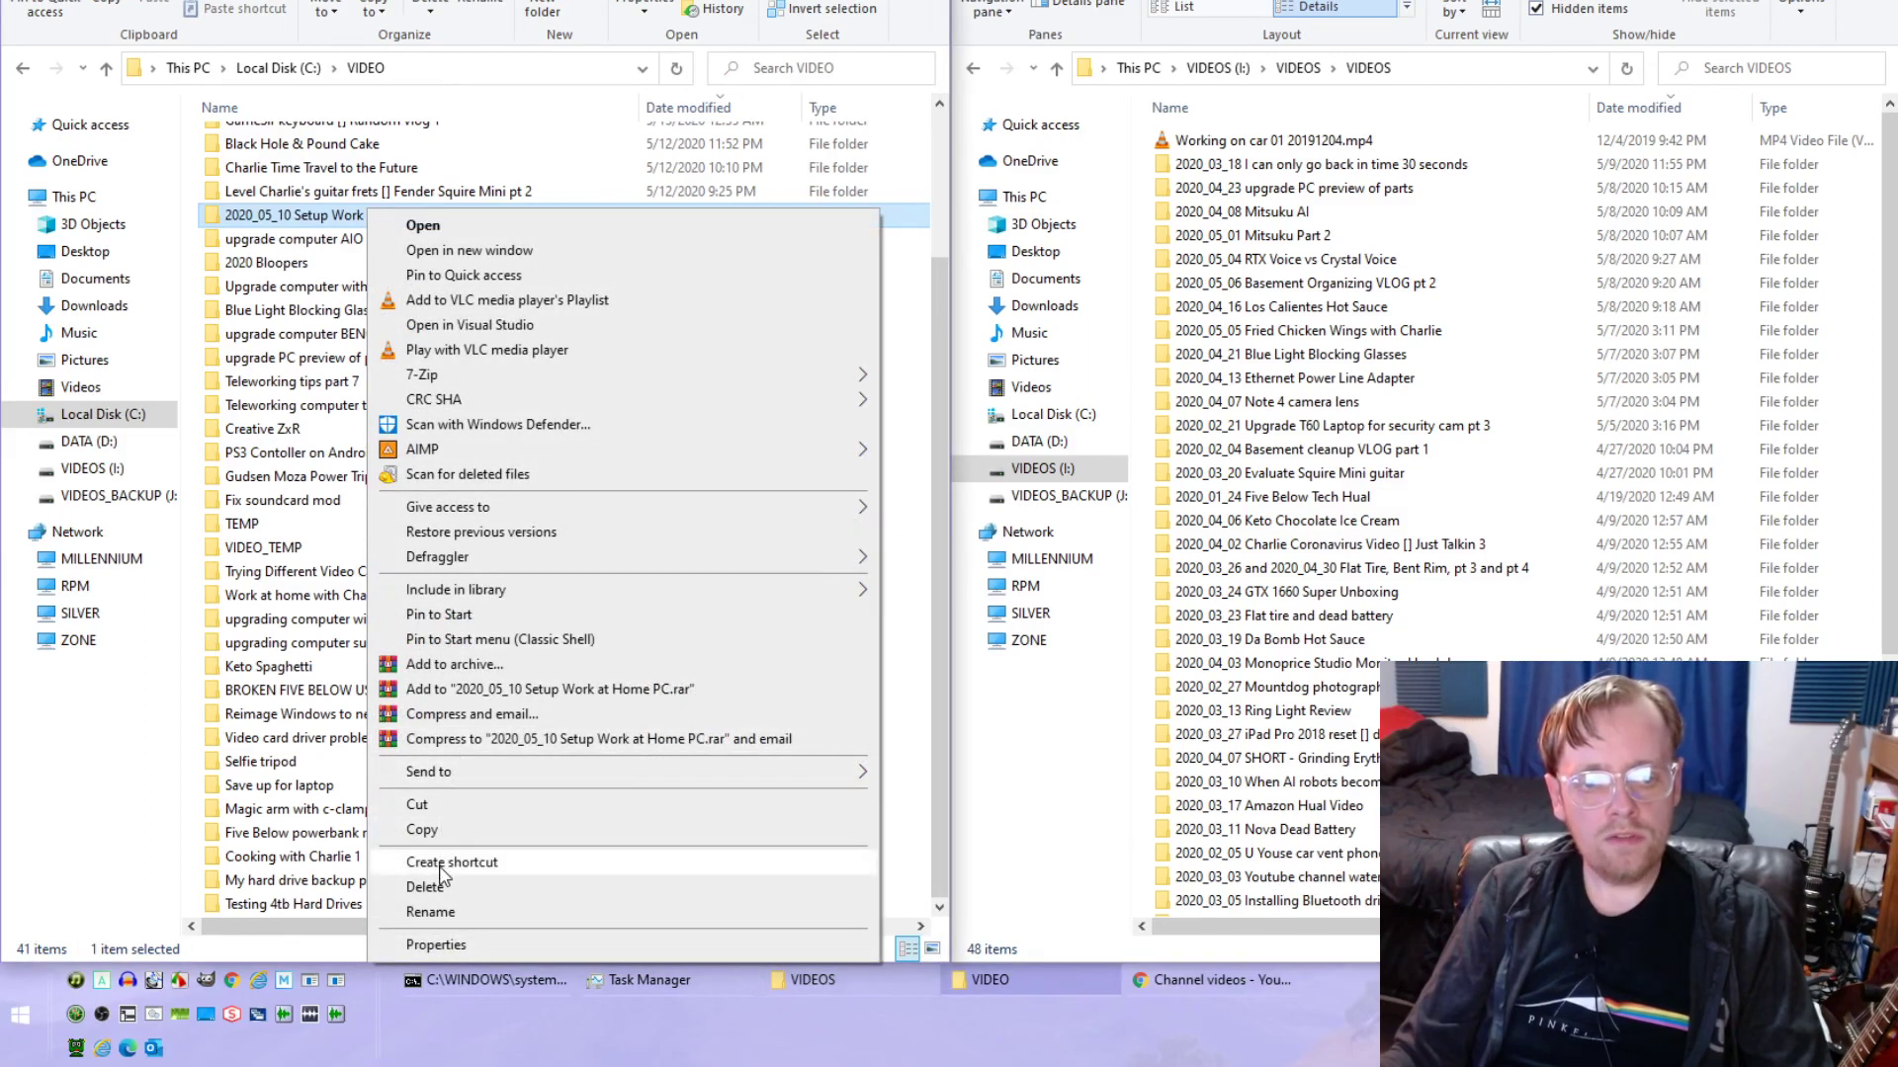
left_click(437, 806)
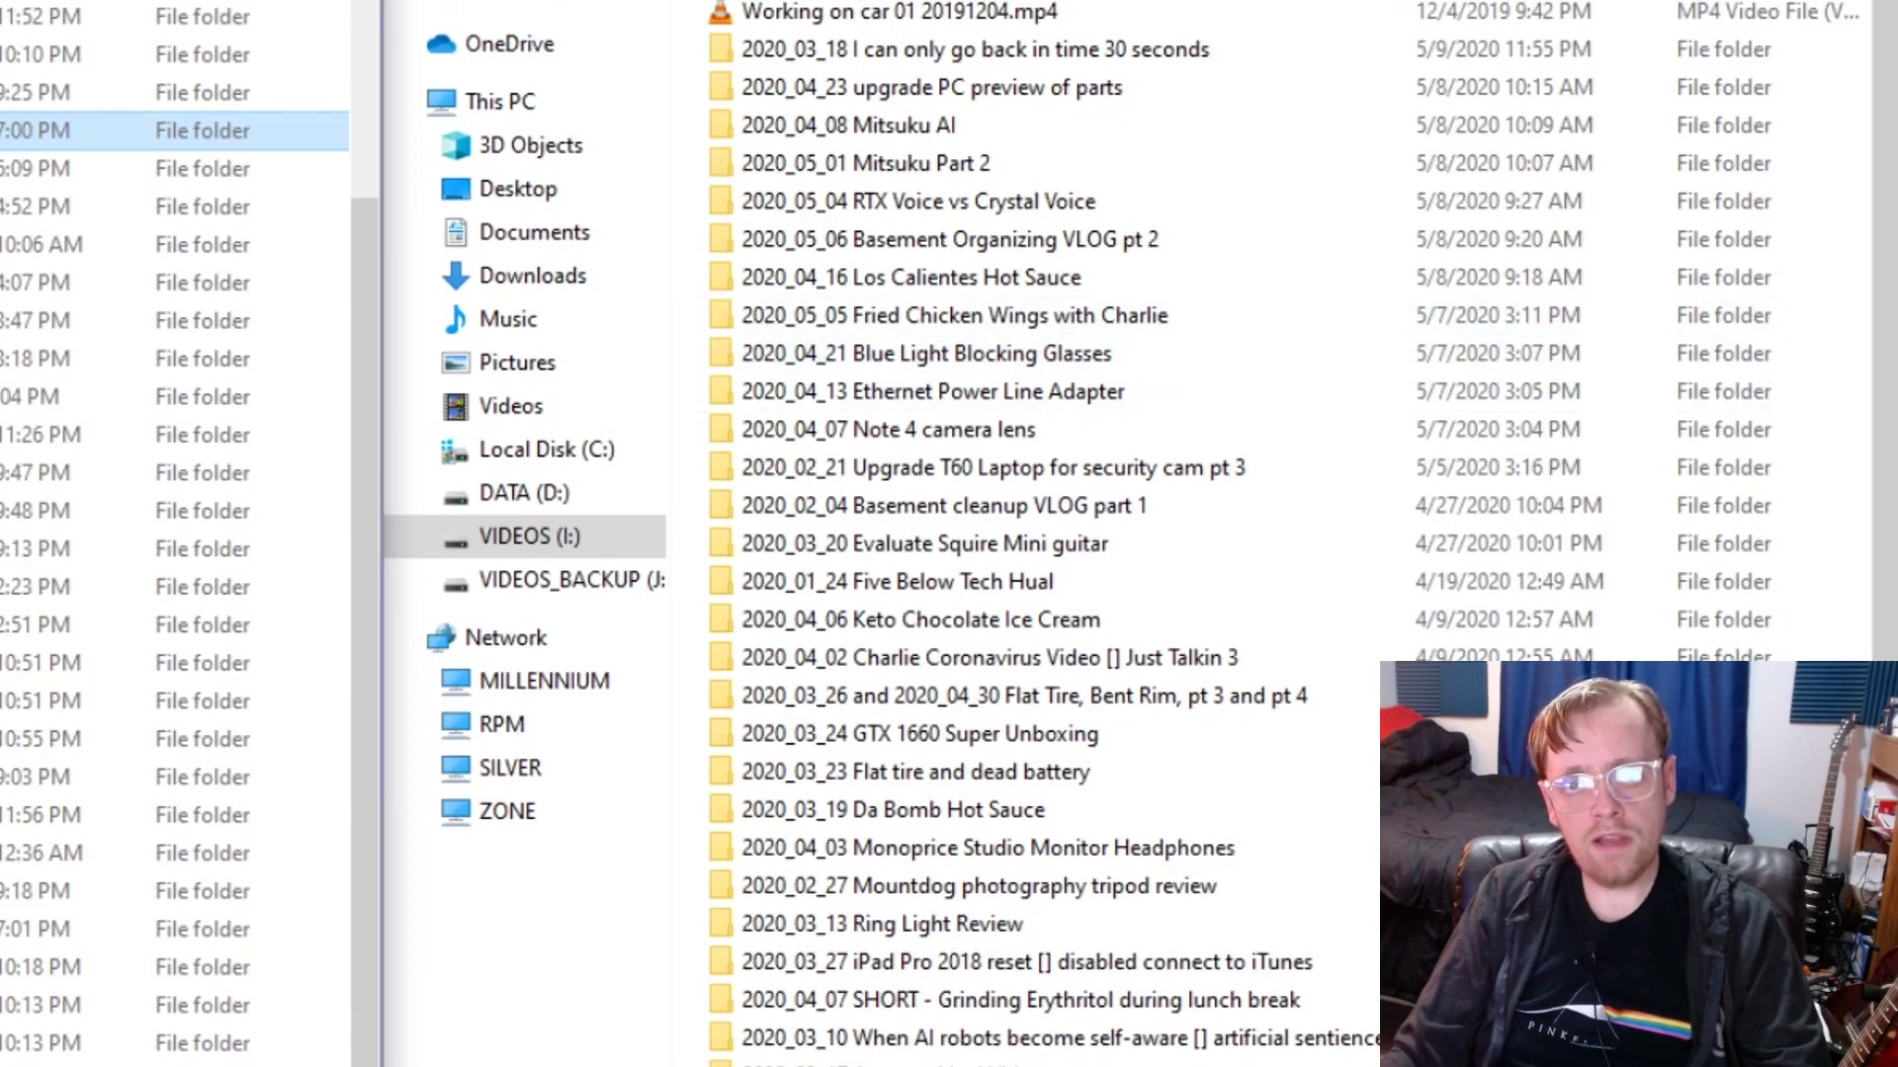
key("ctrl+shift+2")
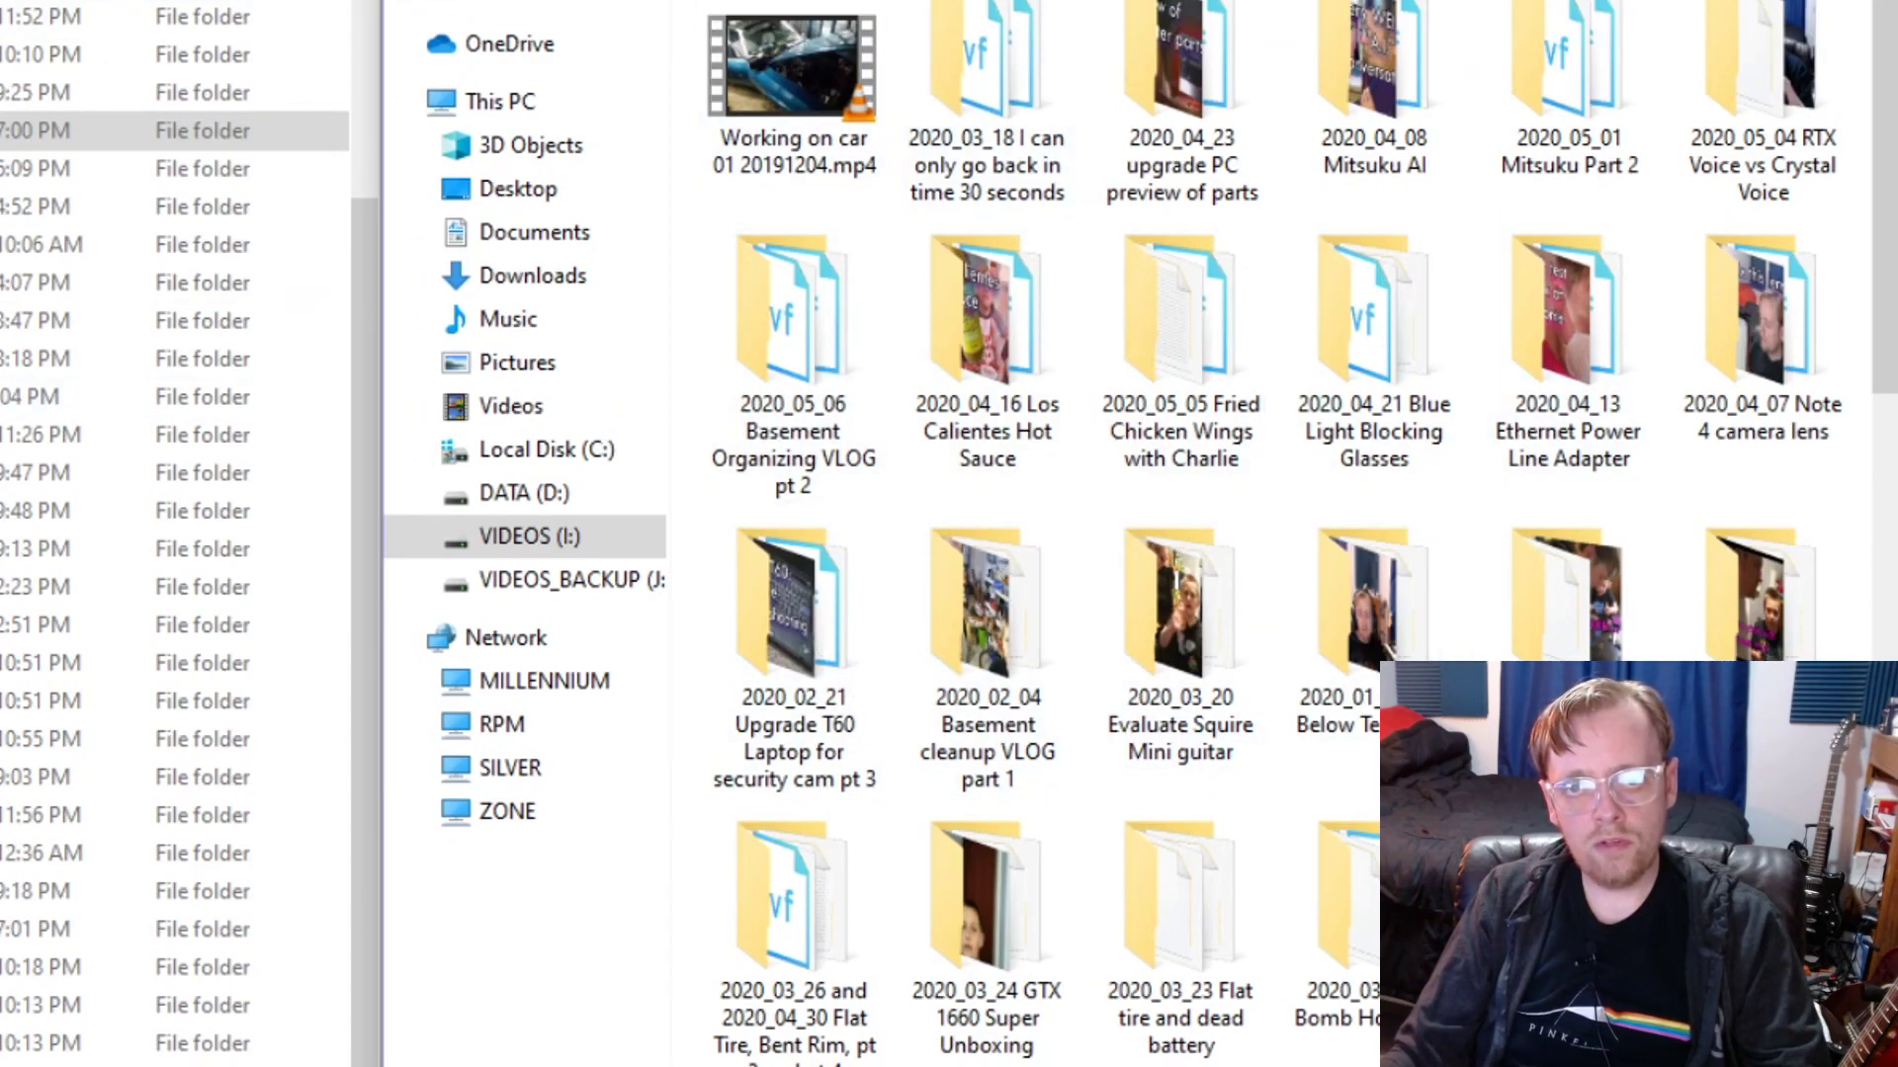
right_click(681, 381)
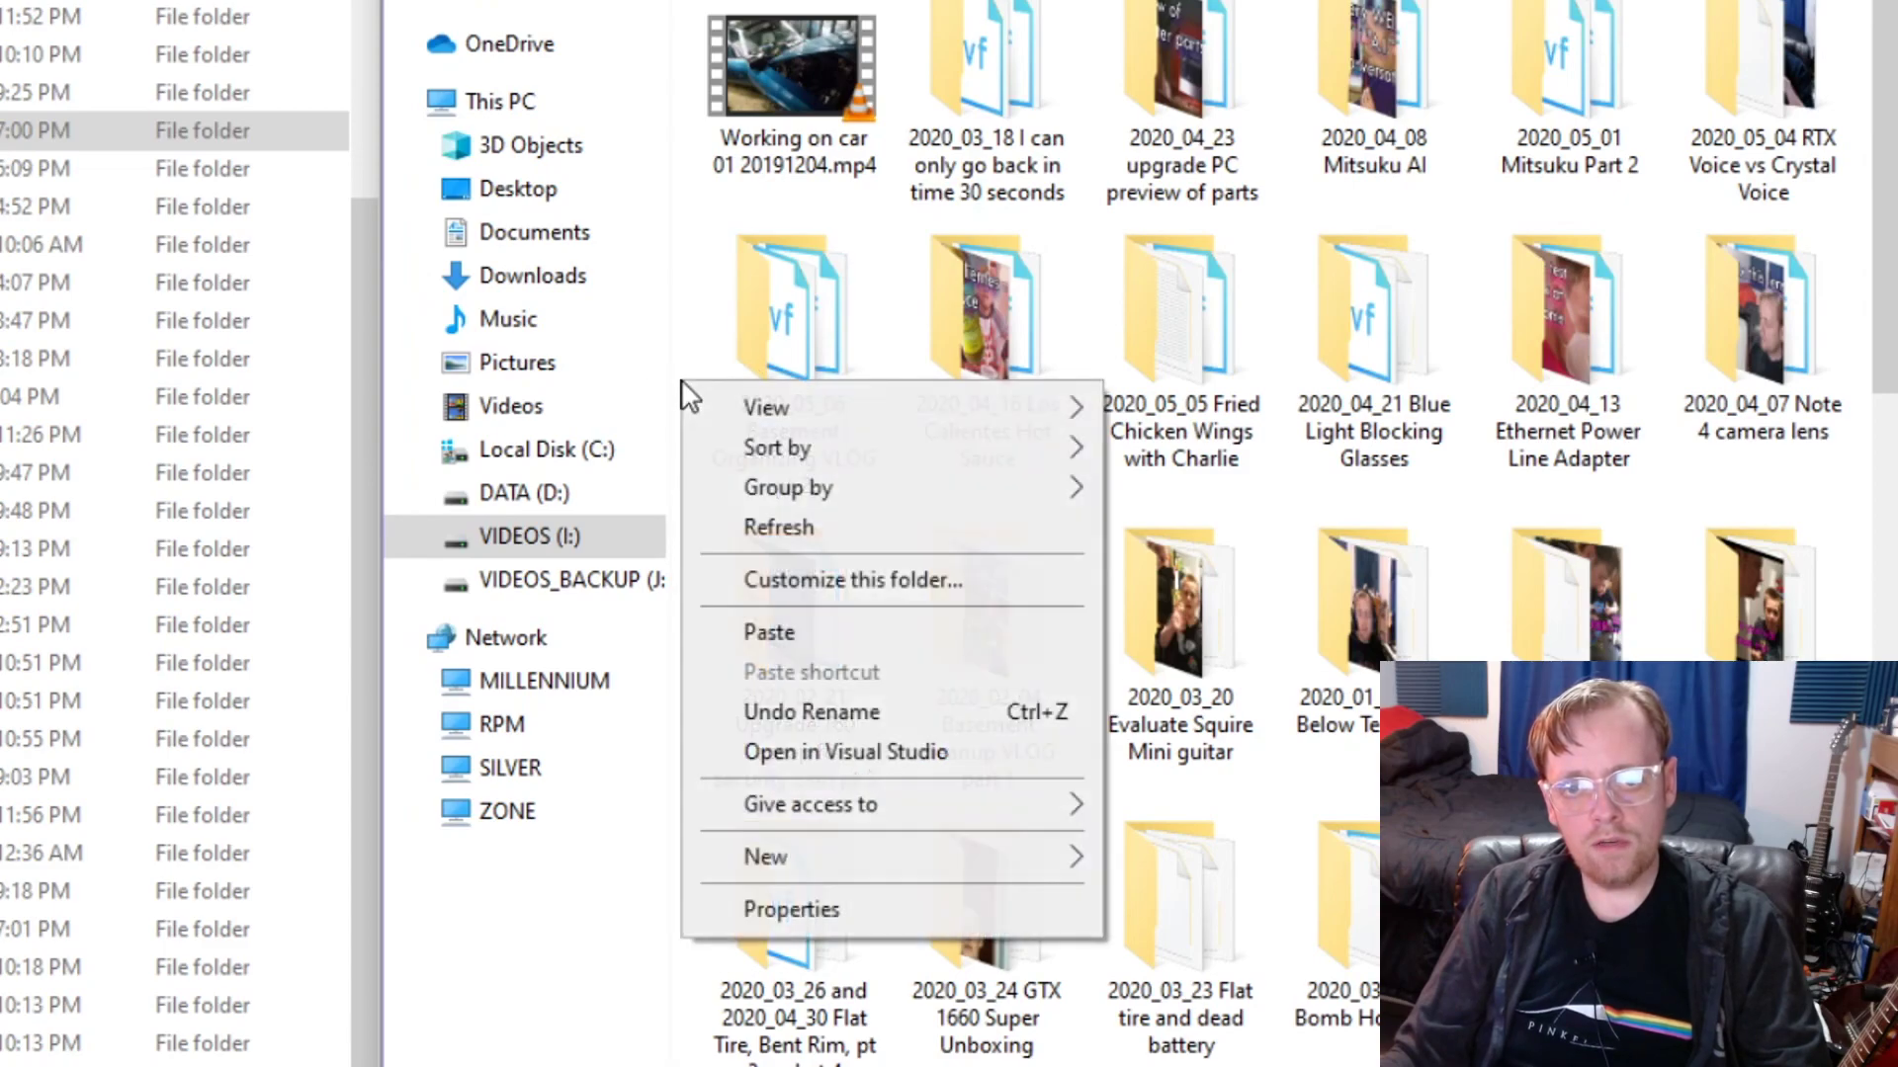
left_click(769, 632)
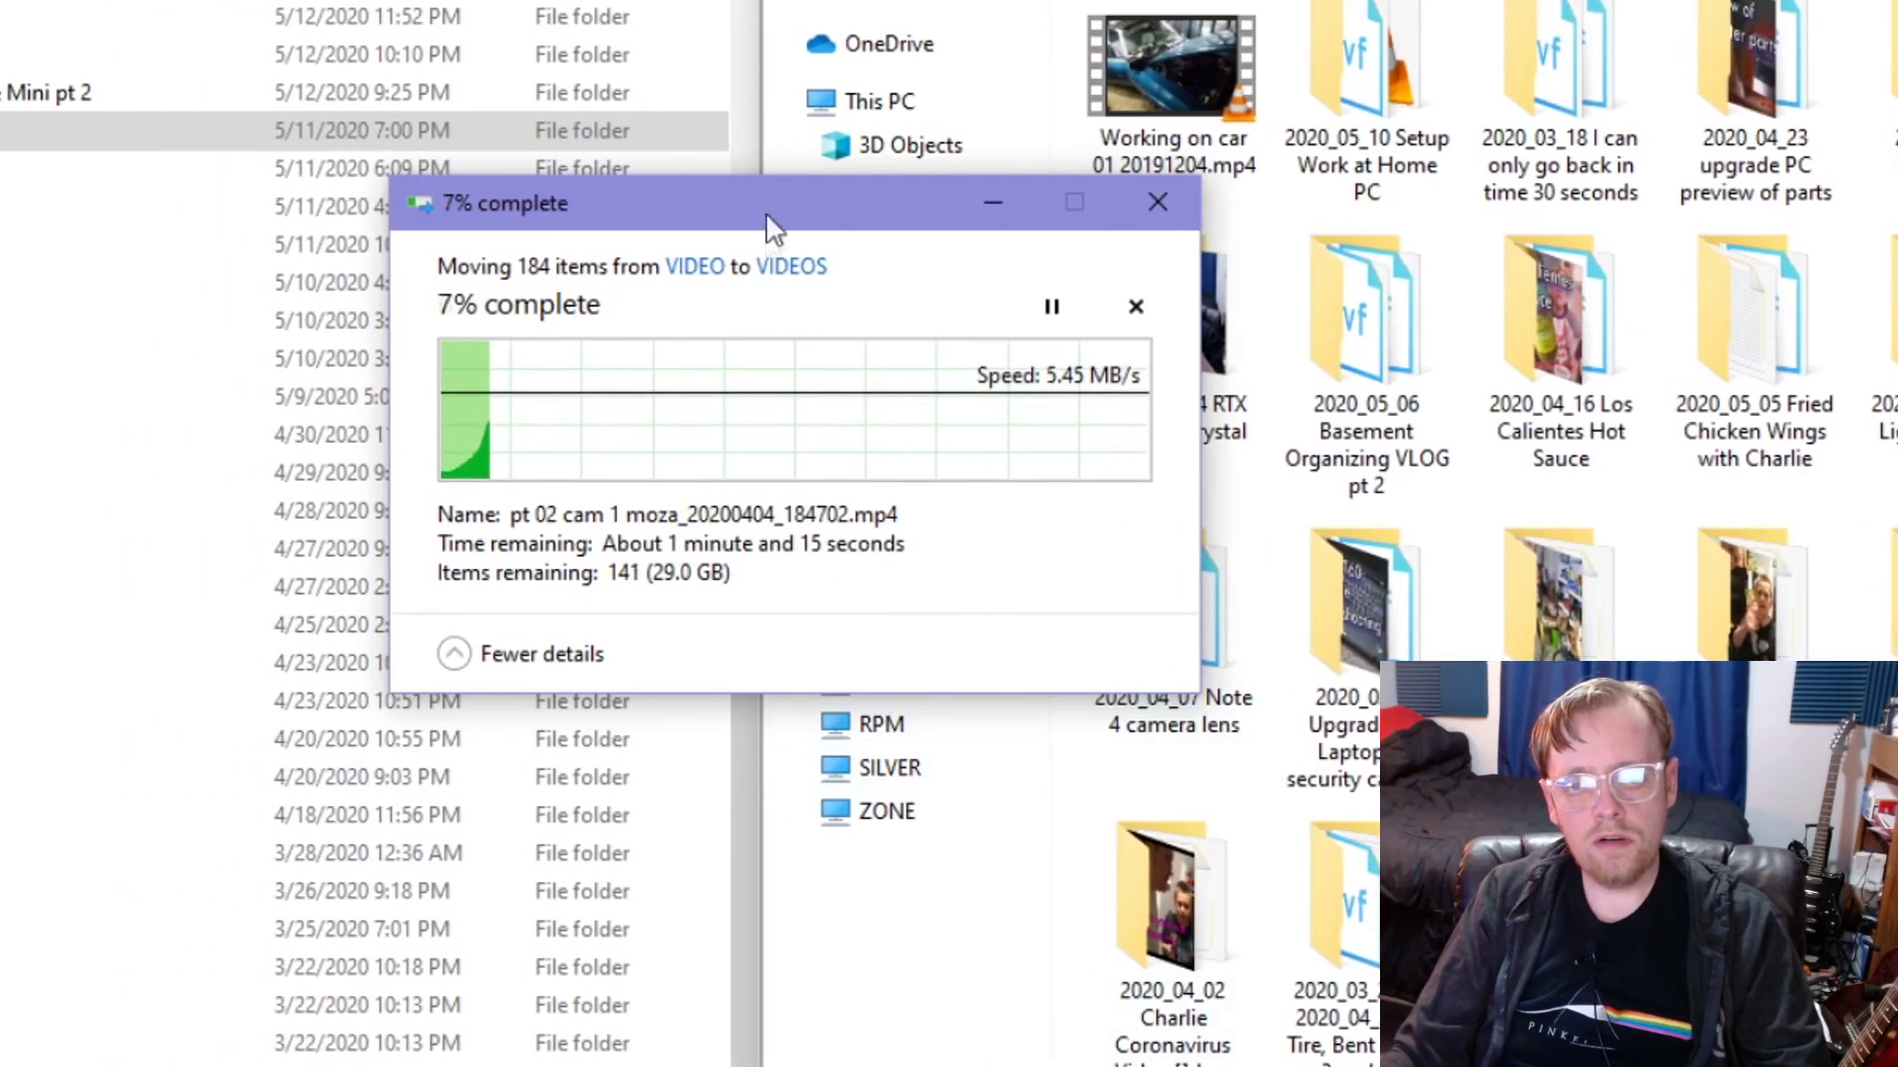
left_click_drag(773, 200, 680, 188)
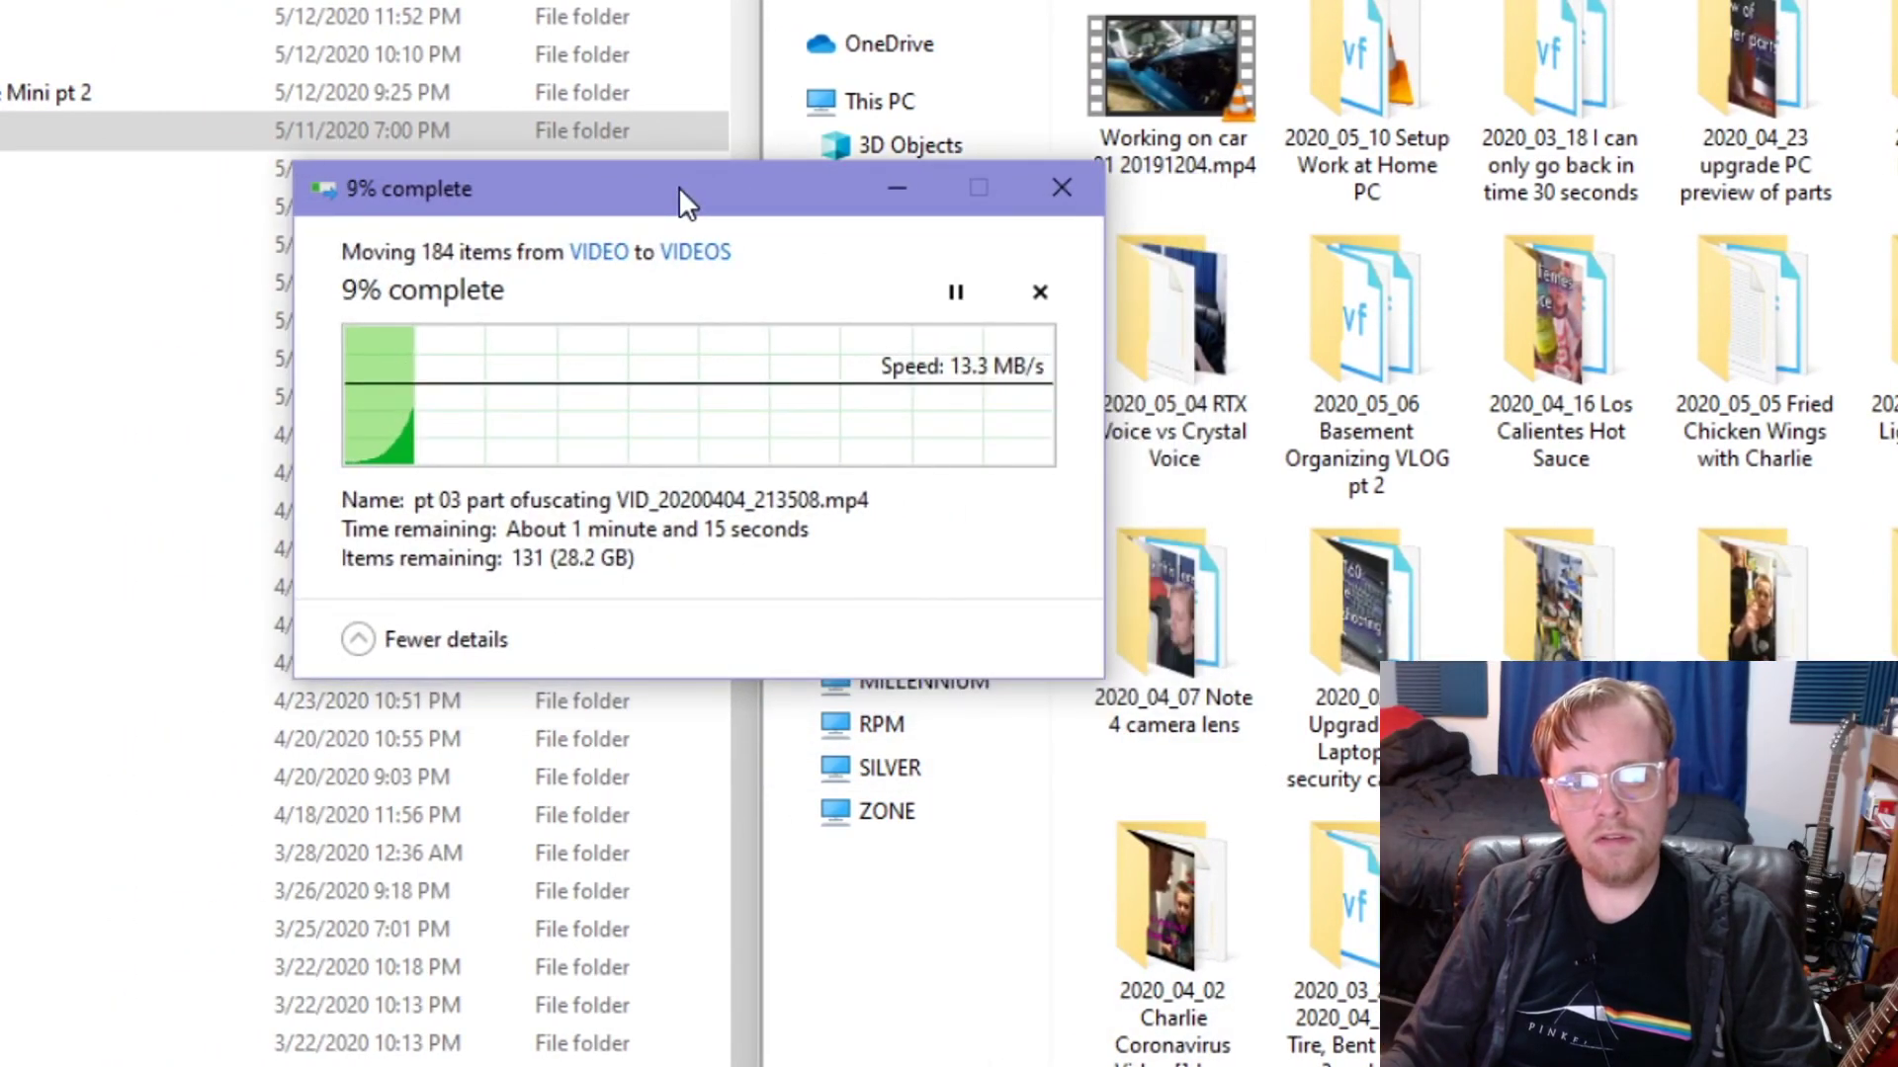
left_click_drag(710, 181, 714, 222)
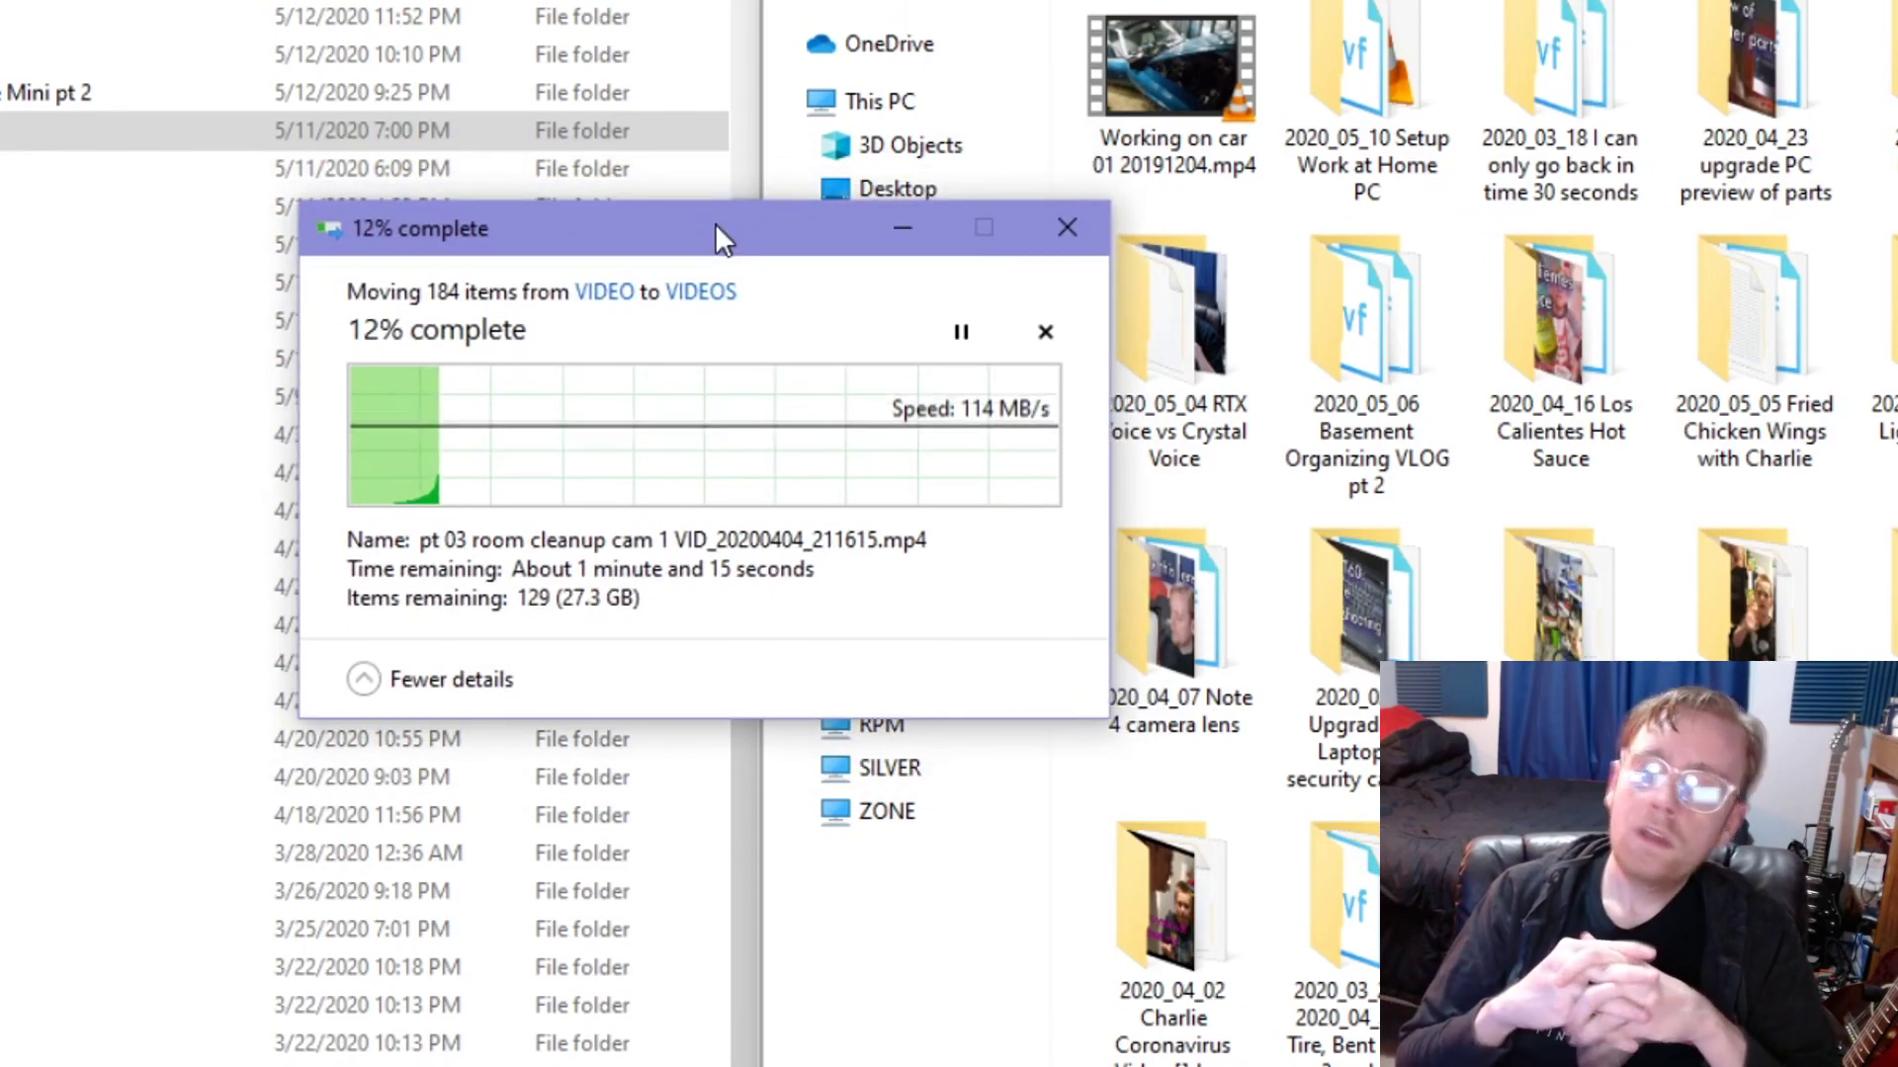